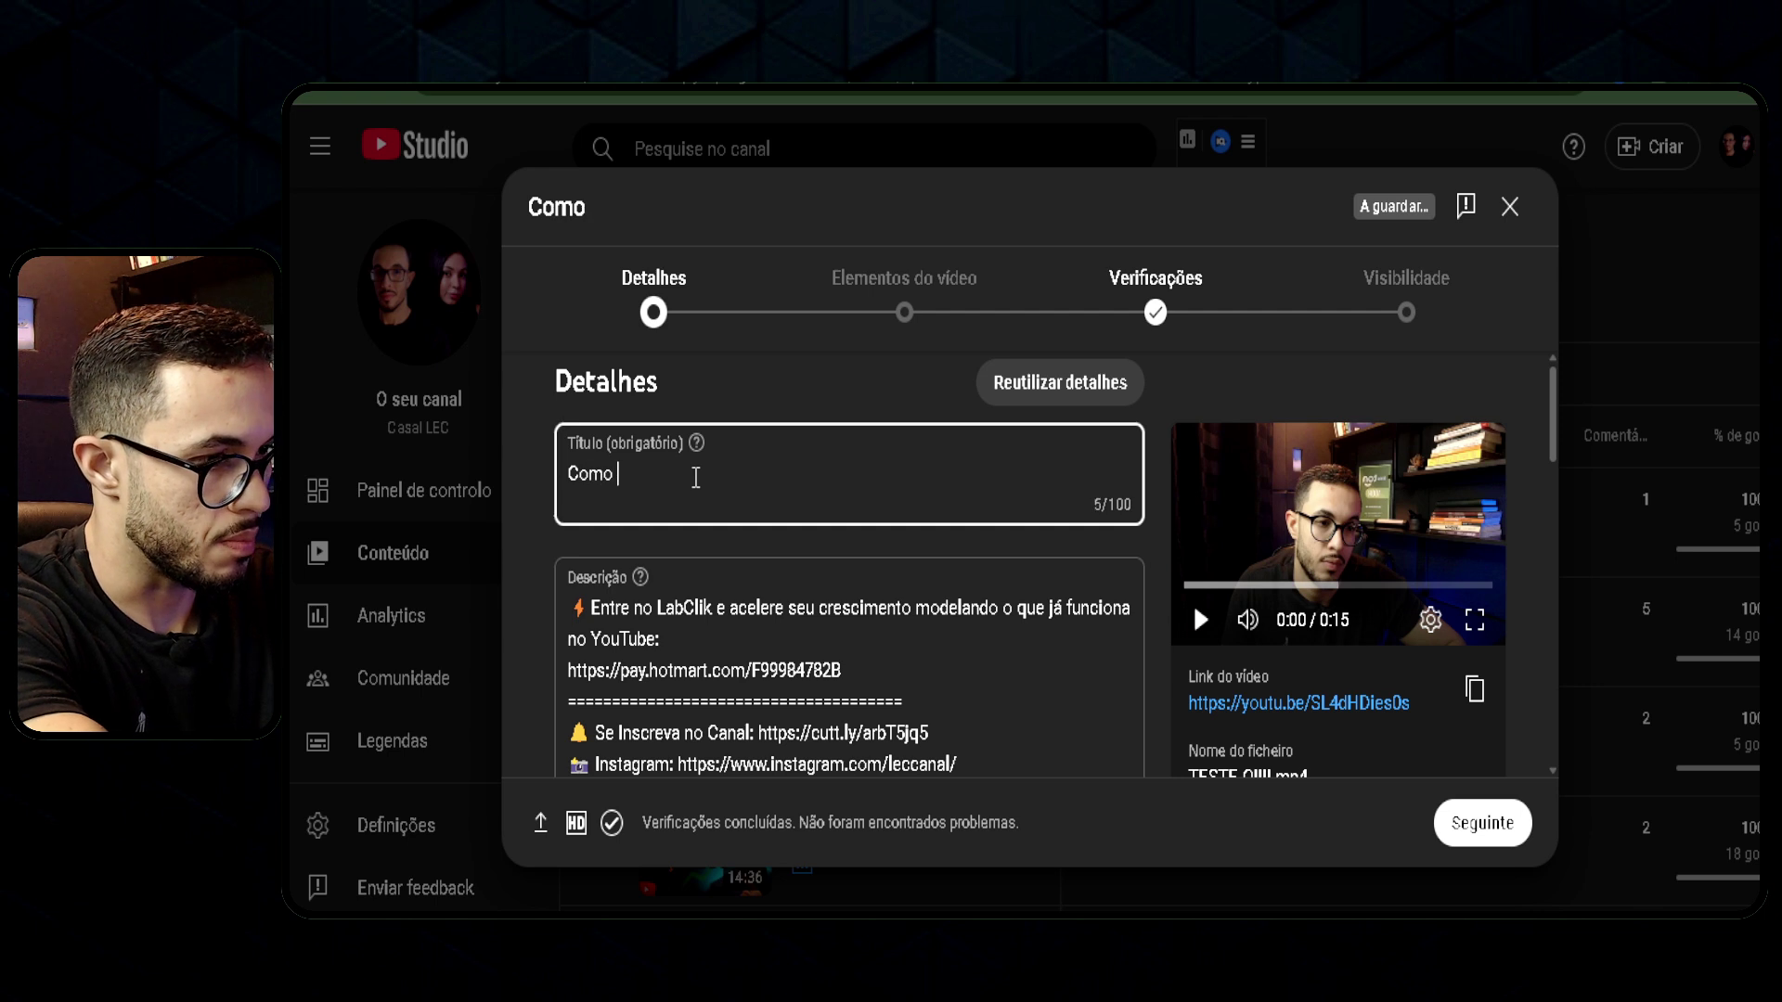
Complete the video title so it reads "Como postar certo no youtube".
{"action": "type", "text": "crescer"}
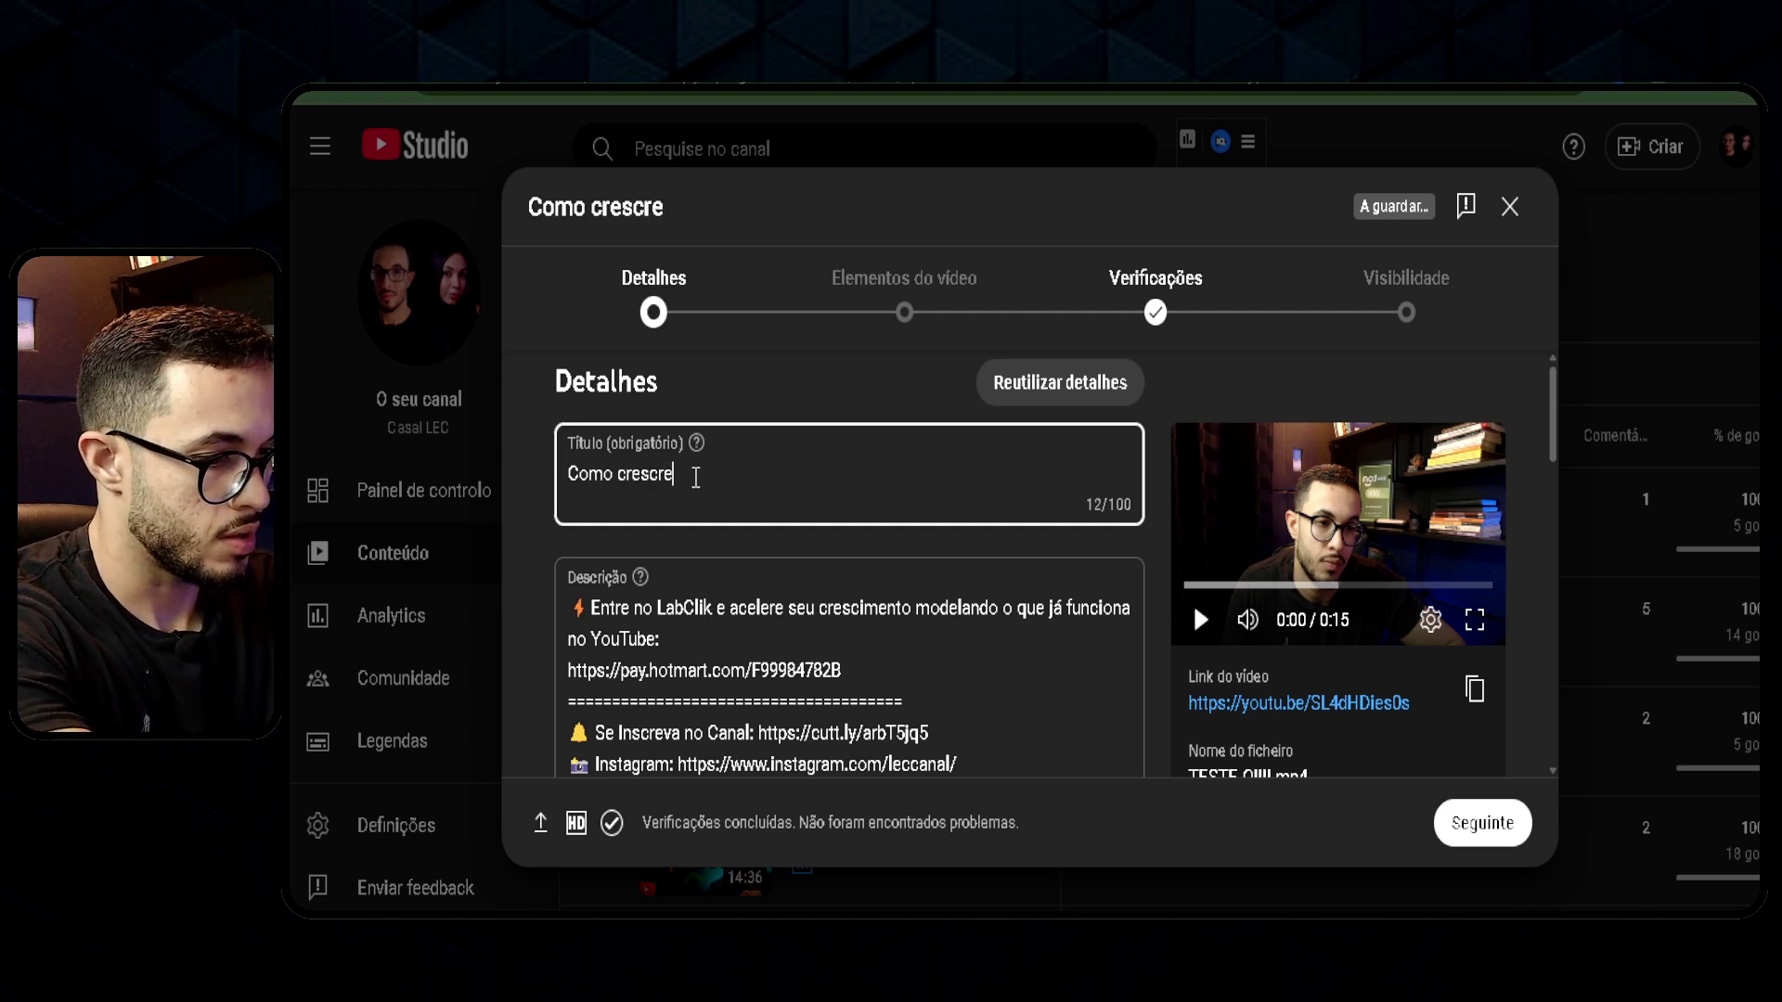
{"action": "key", "text": "BackSpace"}
{"action": "key", "text": "BackSpace"}
{"action": "key", "text": "BackSpace"}
{"action": "key", "text": "BackSpace"}
{"action": "key", "text": "BackSpace"}
{"action": "key", "text": "BackSpace"}
{"action": "key", "text": "BackSpace"}
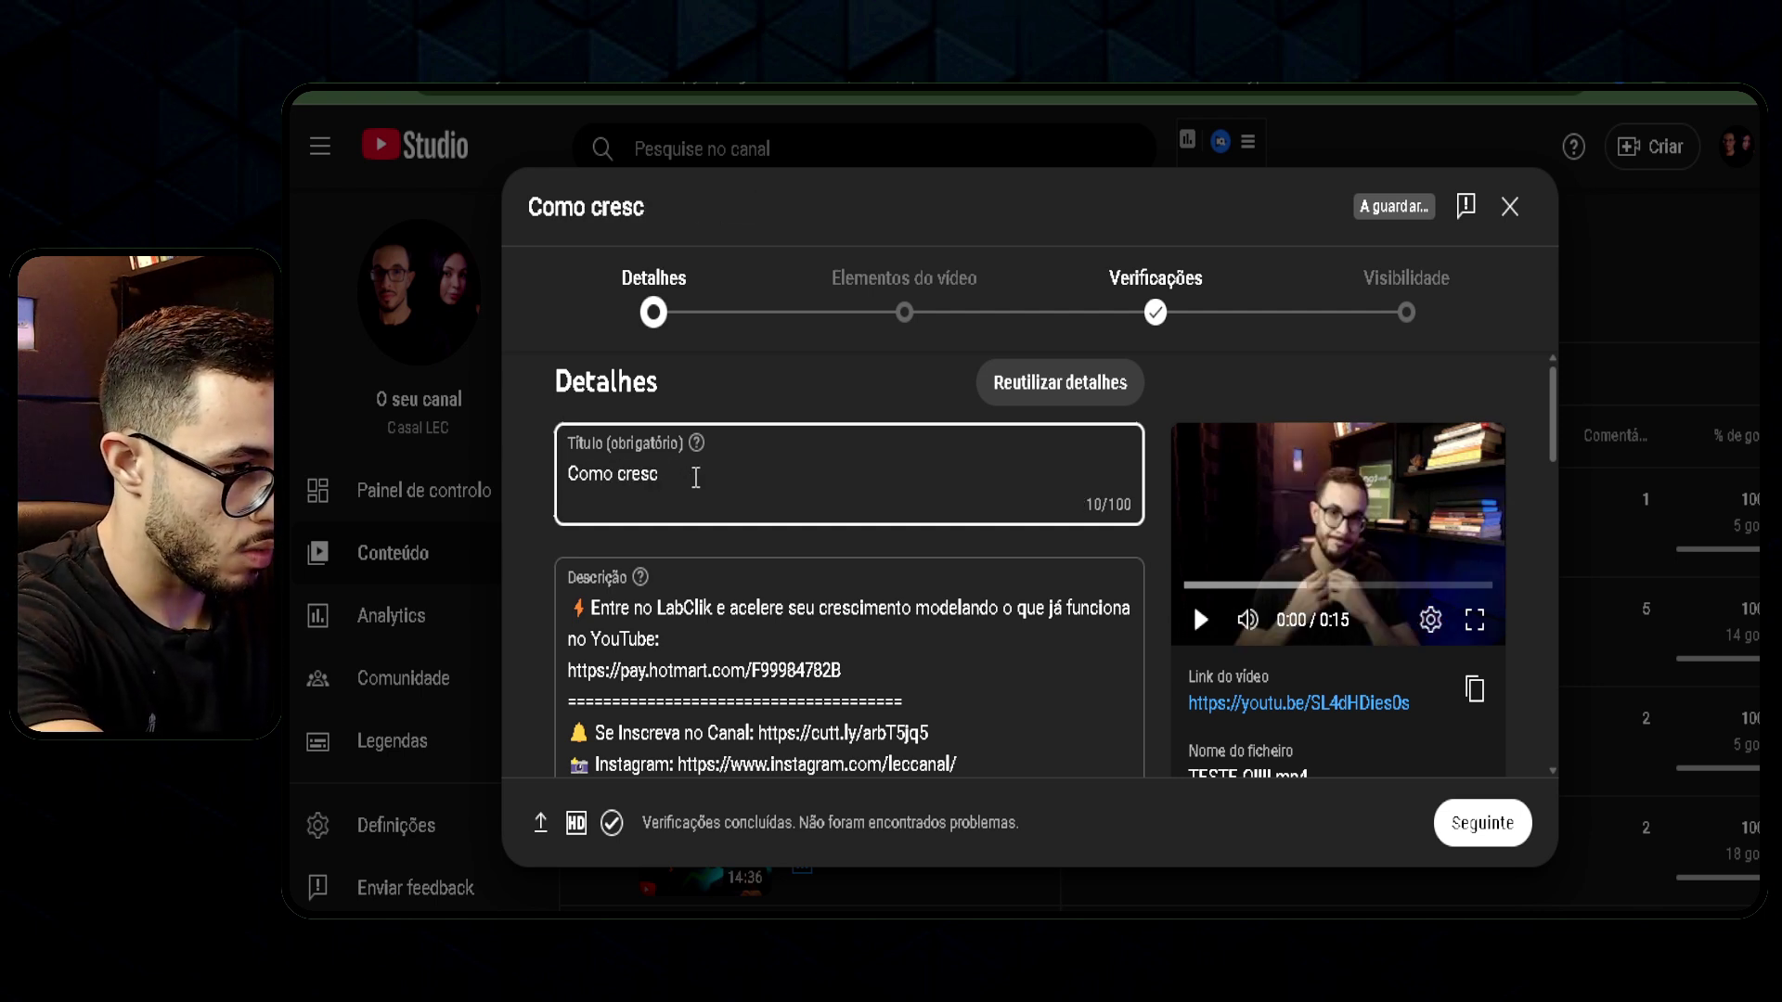
{"action": "type", "text": "postar certo no youtube"}
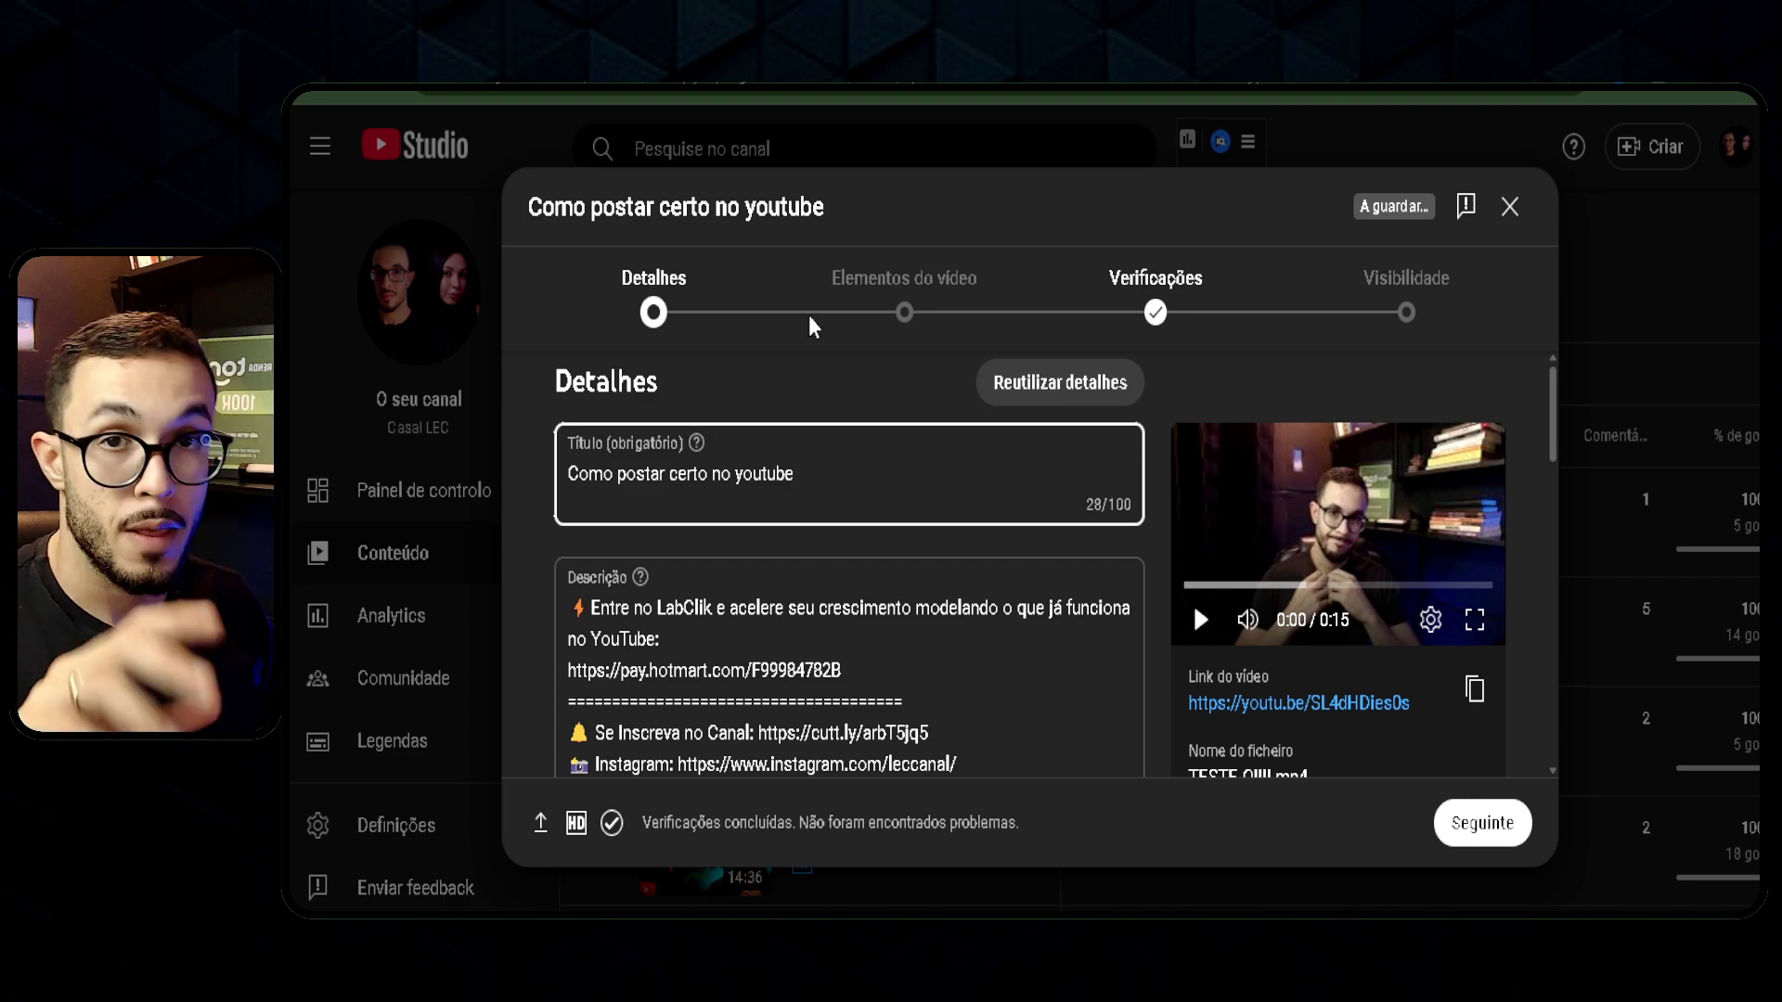
Review the video's description, the thumbnail options and the list of available playlists.
{"action": "scroll", "coordinate": [865, 448], "scroll_direction": "down", "scroll_amount": 5}
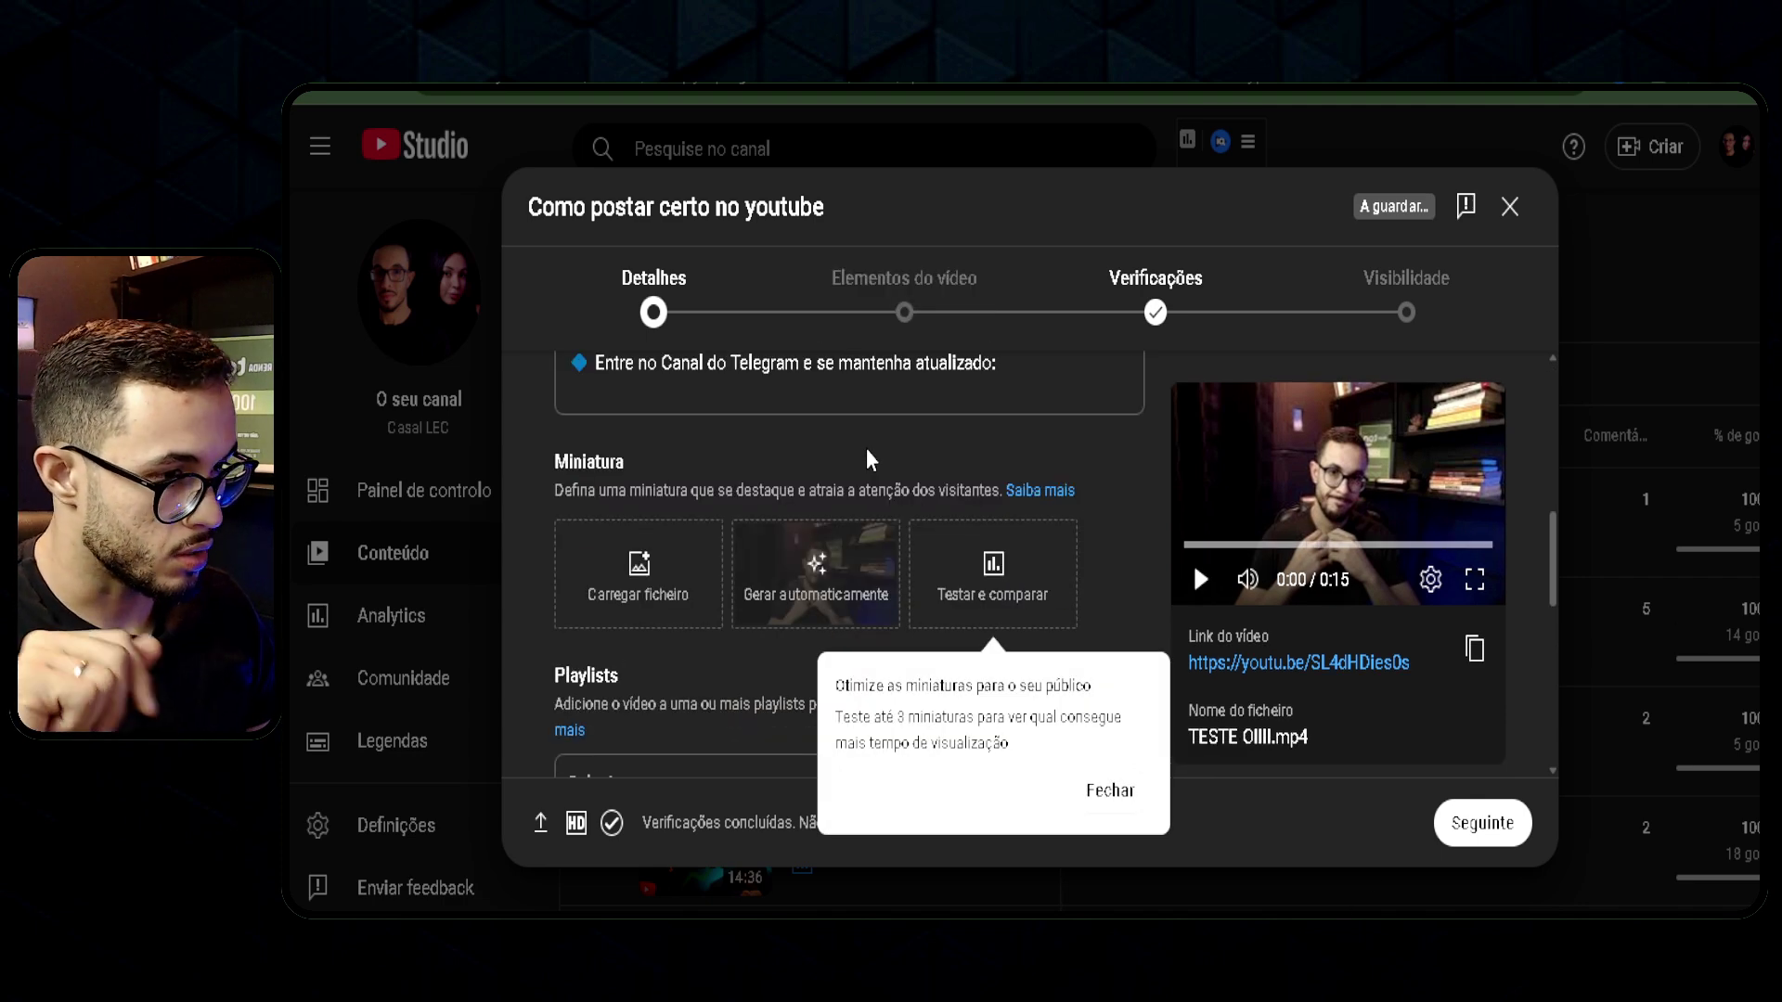
{"action": "scroll", "coordinate": [869, 458], "scroll_direction": "up", "scroll_amount": 6}
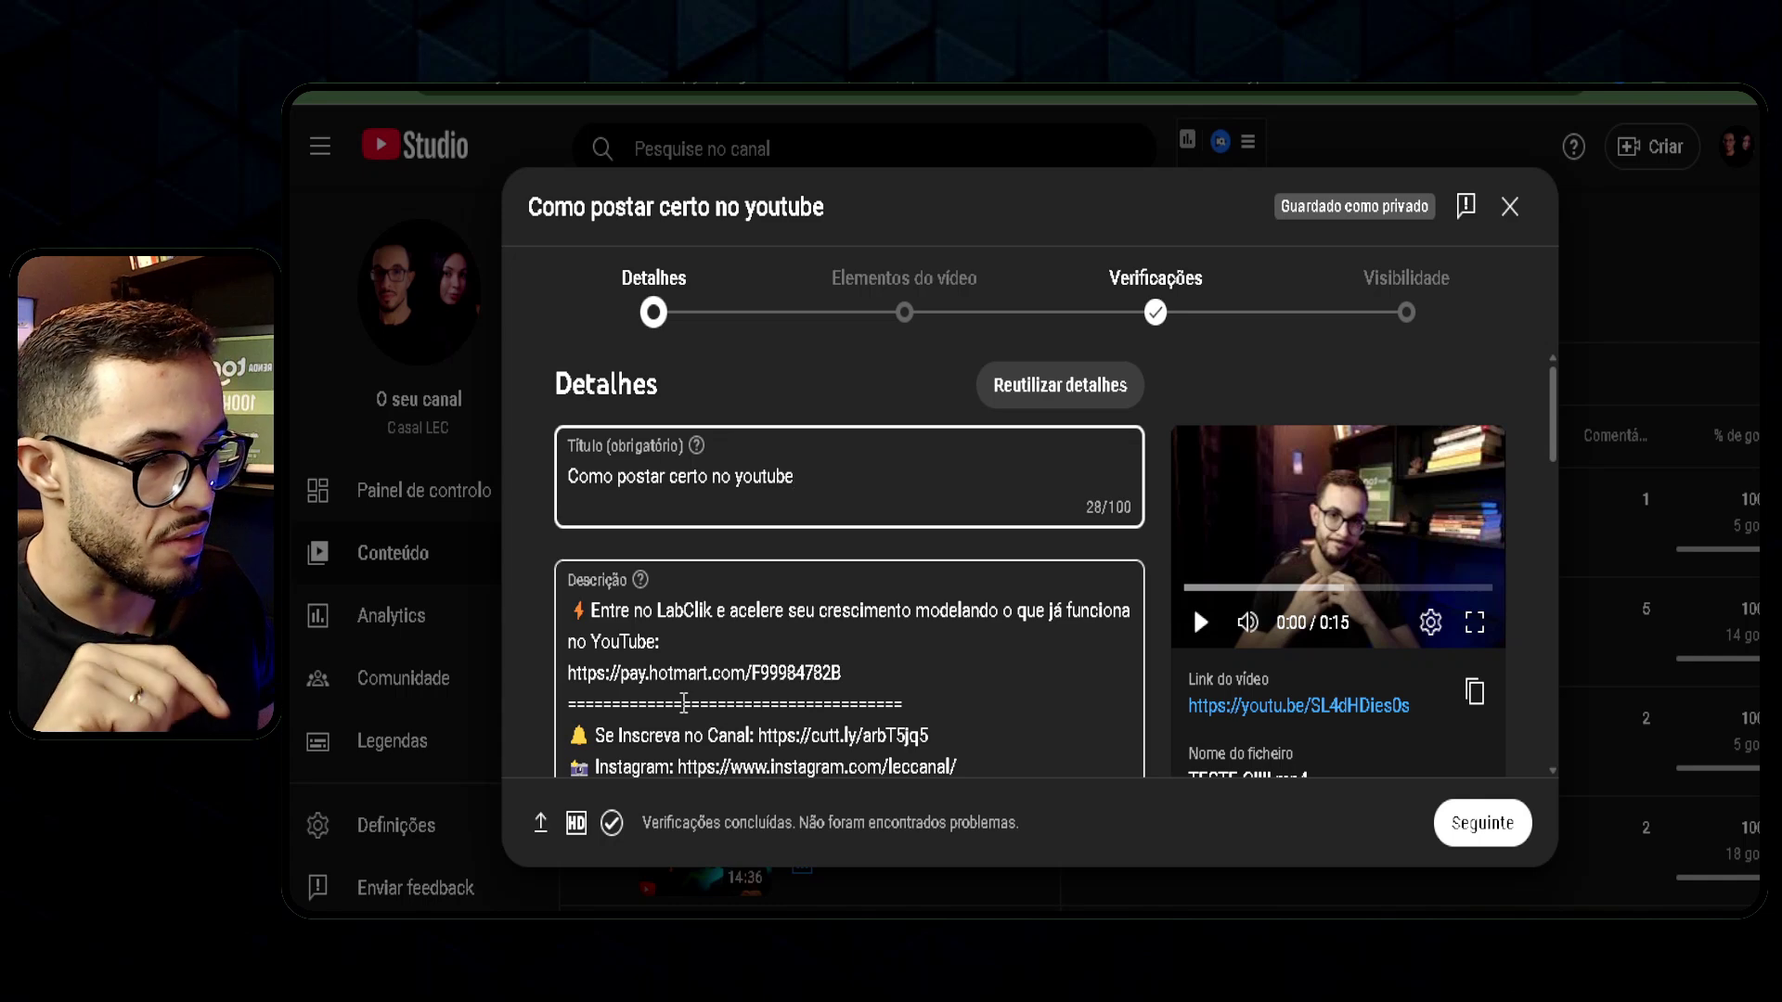
{"action": "scroll", "coordinate": [692, 689], "scroll_direction": "down", "scroll_amount": 2}
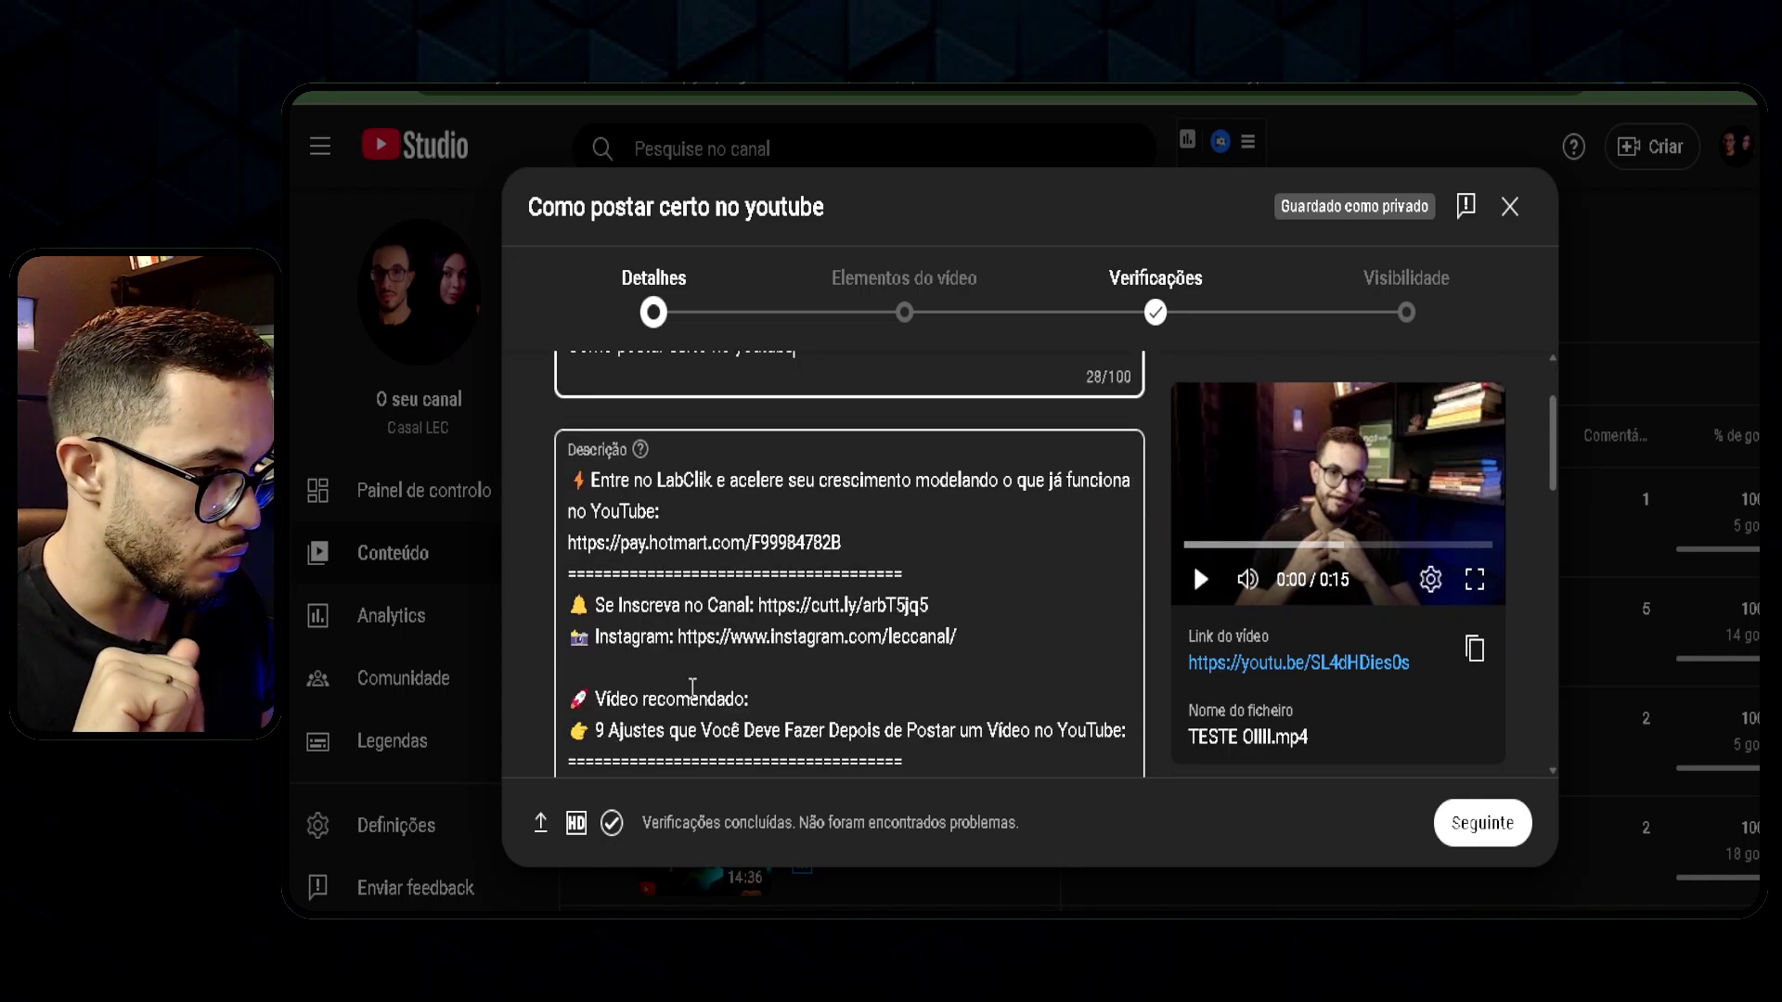
{"action": "scroll", "coordinate": [705, 668], "scroll_direction": "down", "scroll_amount": 2}
{"action": "scroll", "coordinate": [743, 634], "scroll_direction": "down", "scroll_amount": 3}
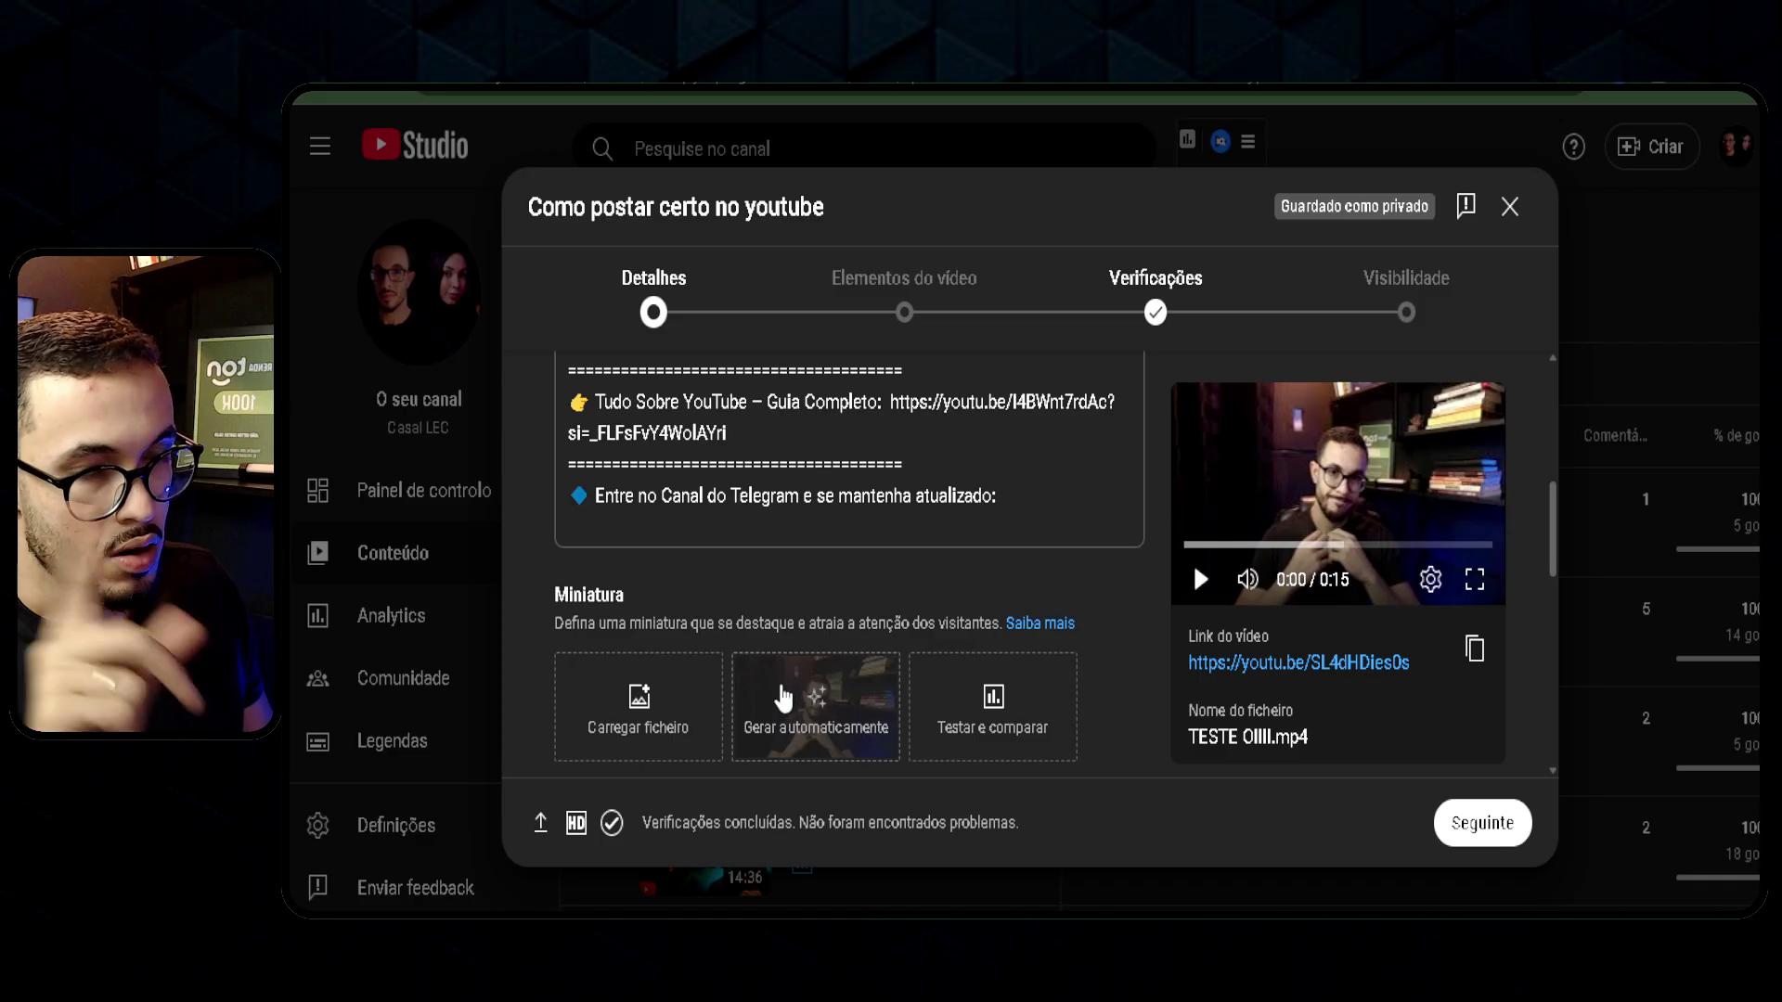
{"action": "scroll", "coordinate": [862, 668], "scroll_direction": "down", "scroll_amount": 3}
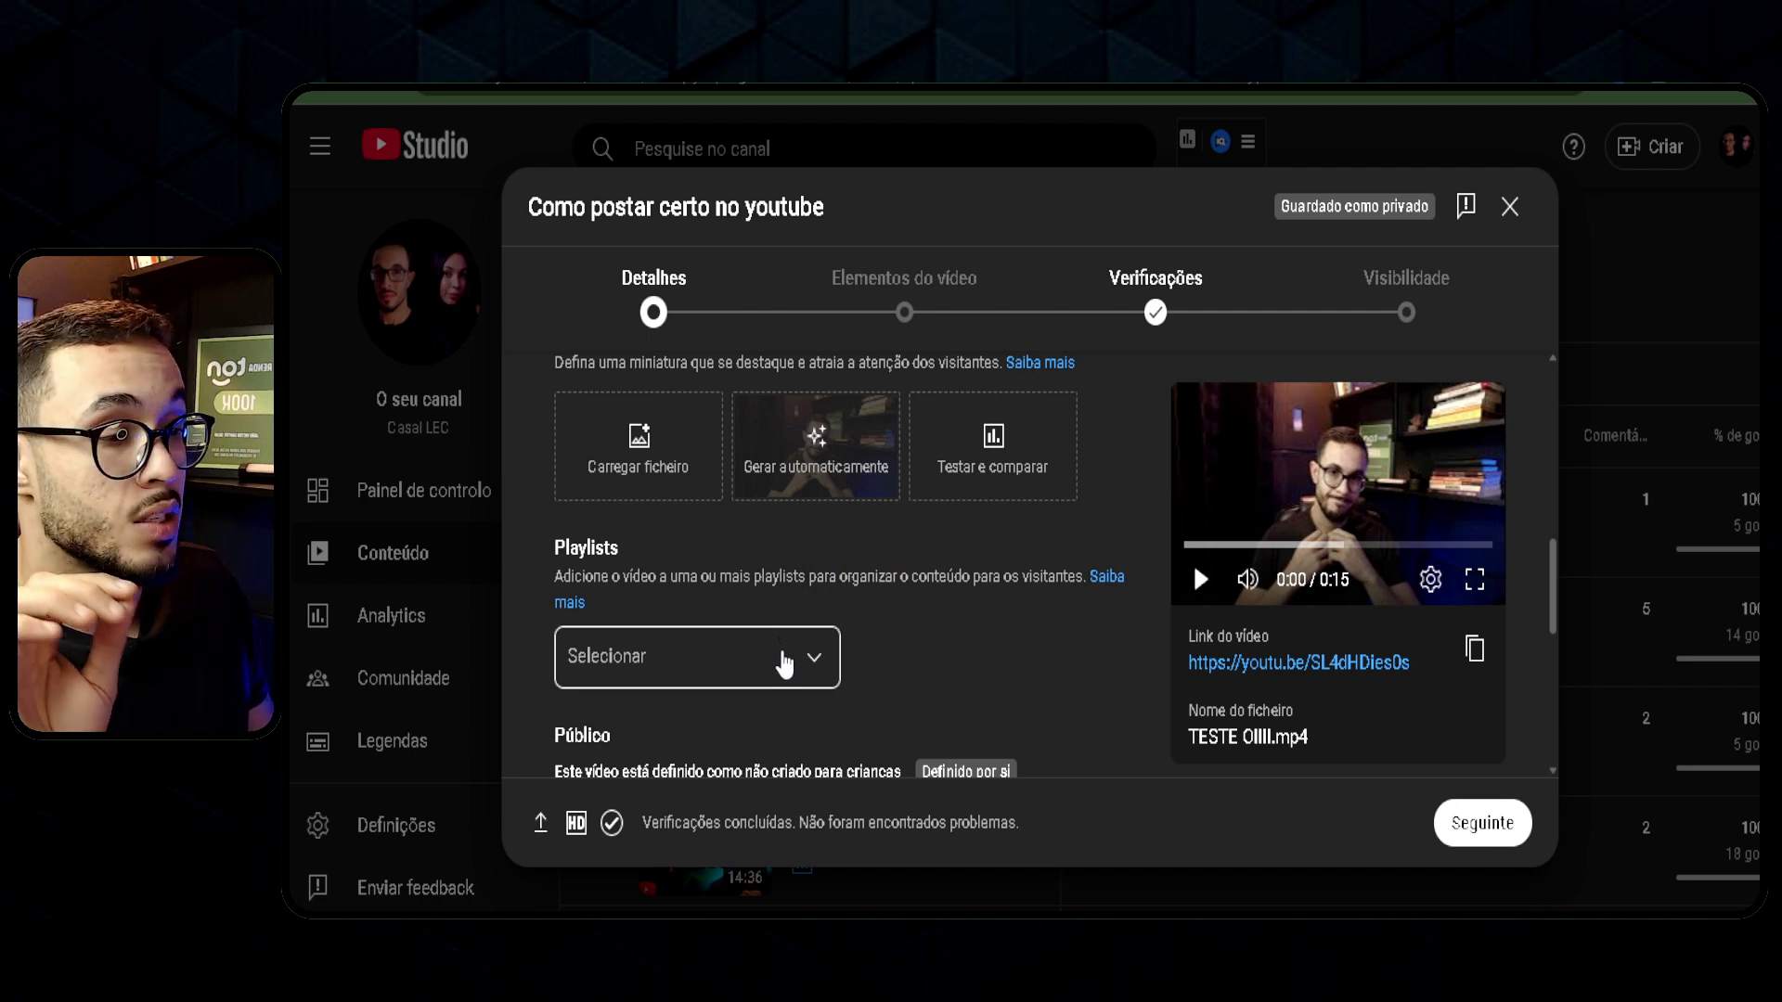
{"action": "left_click", "coordinate": [787, 664]}
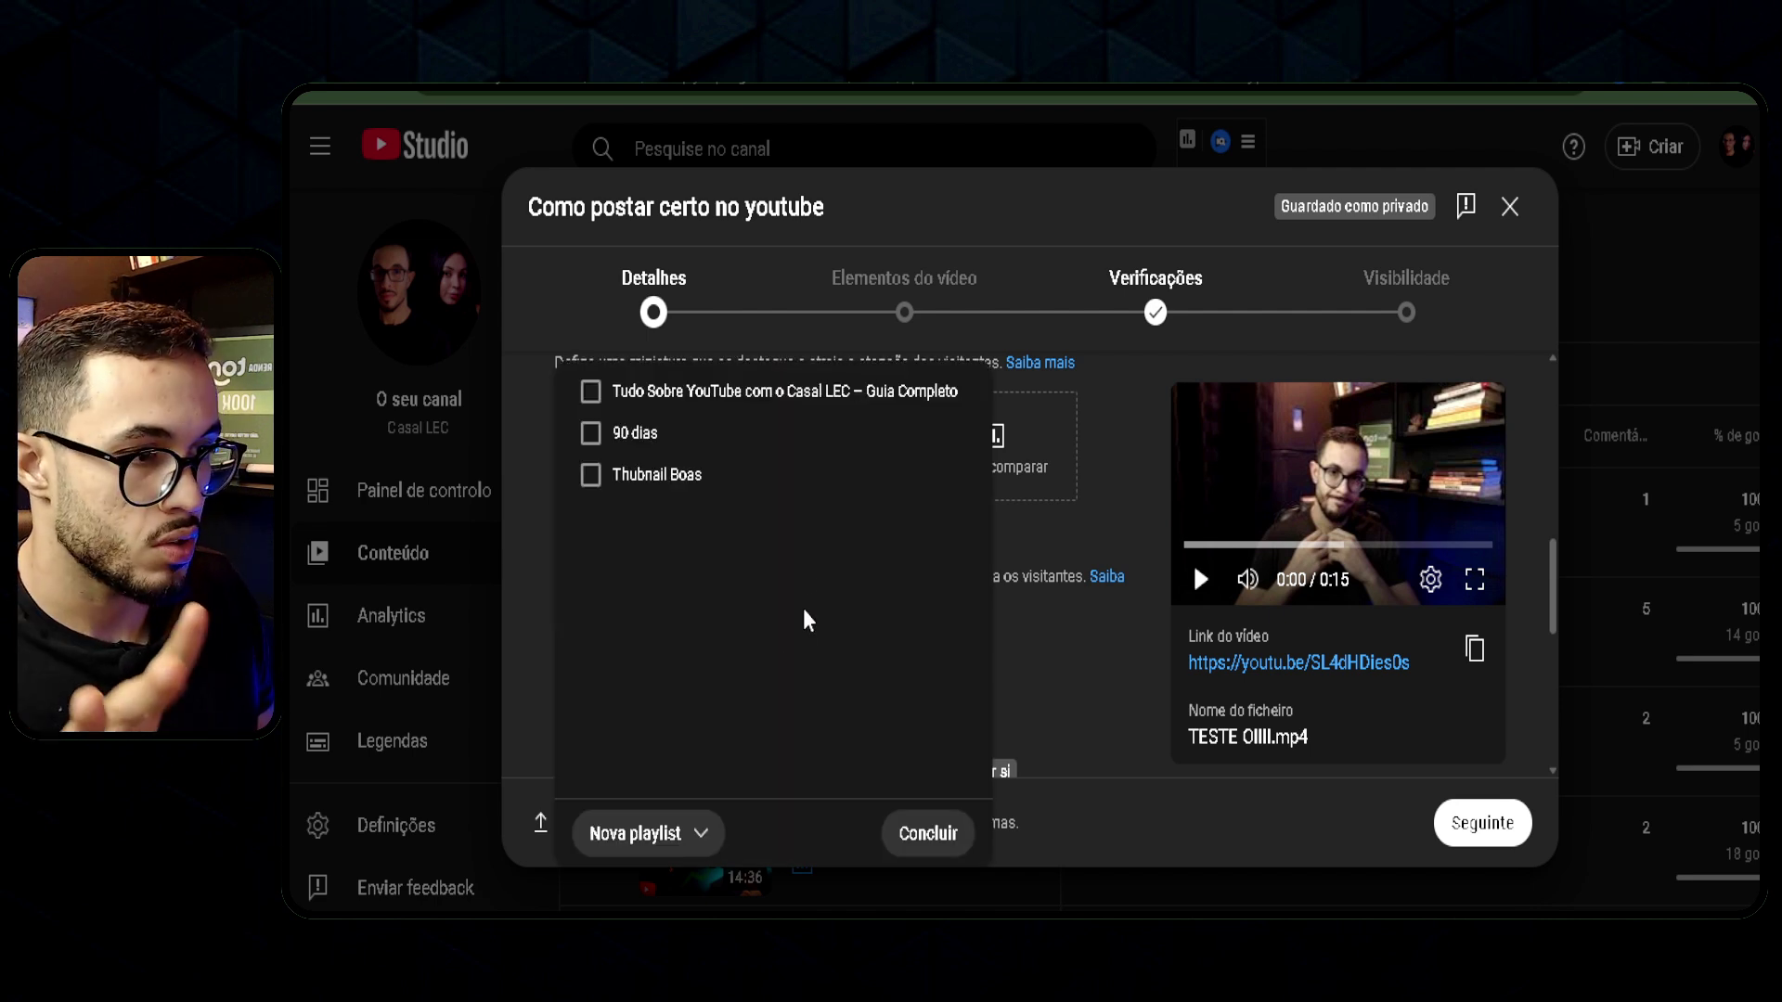
{"action": "key", "text": "Escape"}
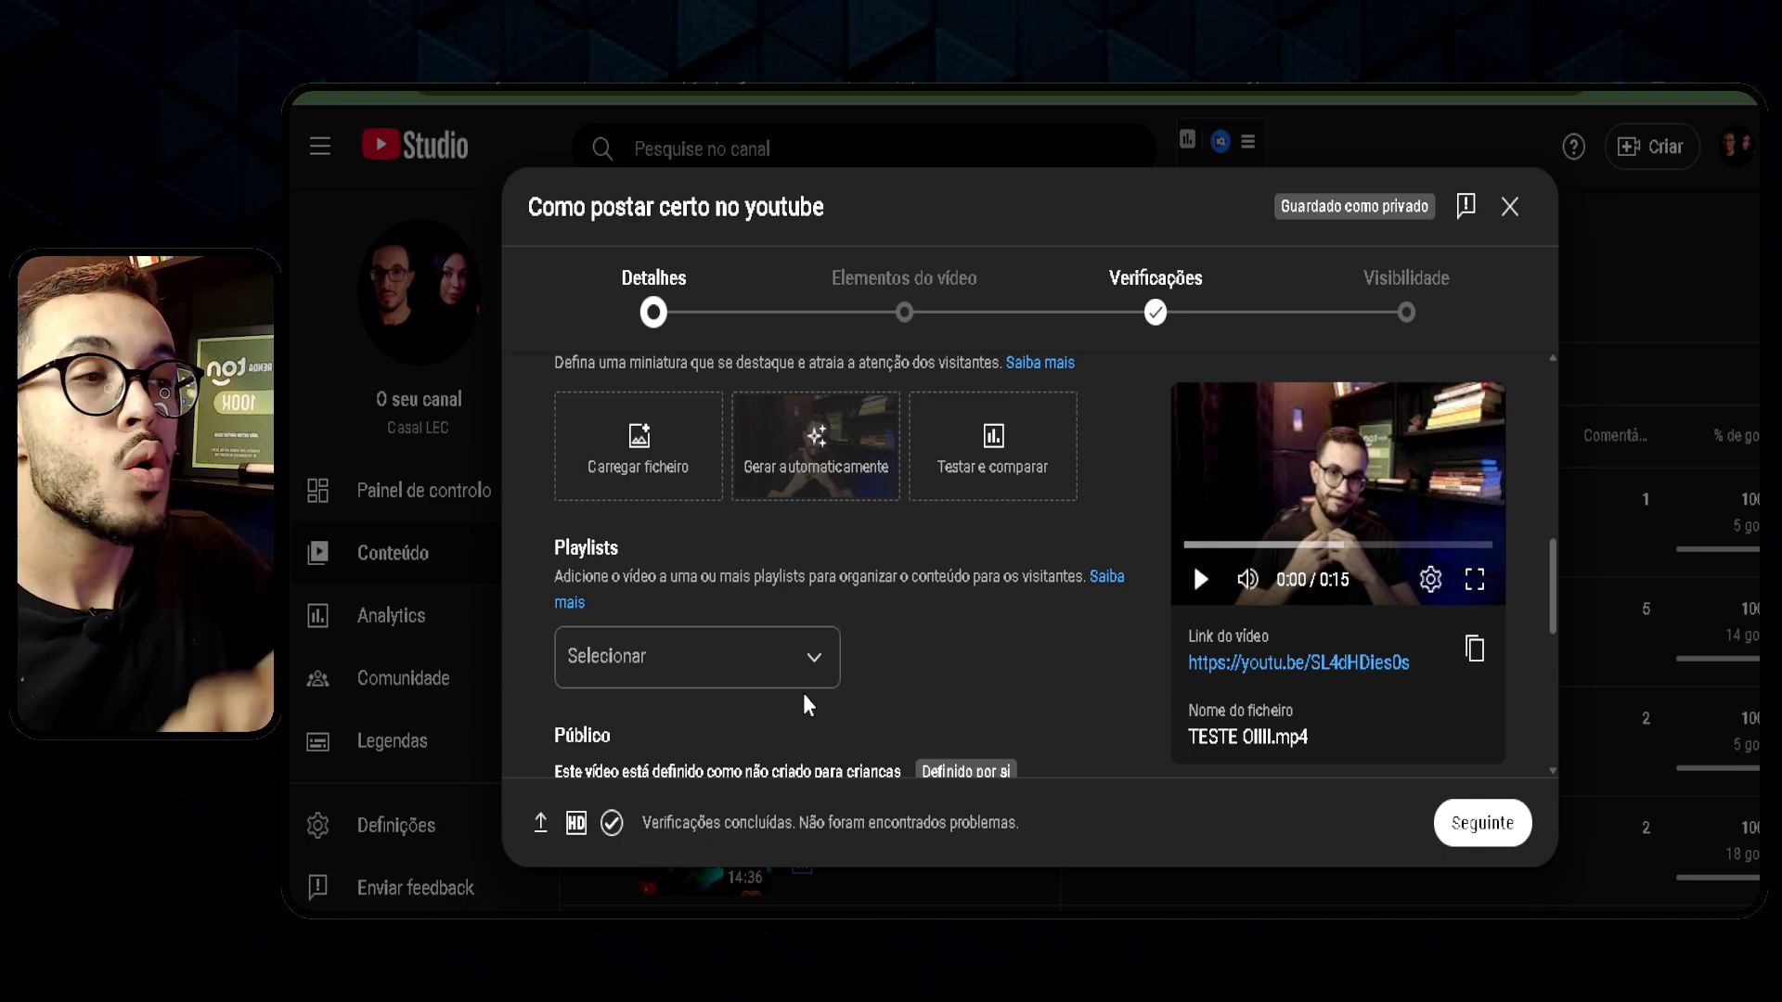
Expand the additional video details and answer Não to the altered content question.
{"action": "scroll", "coordinate": [804, 693], "scroll_direction": "down", "scroll_amount": 3}
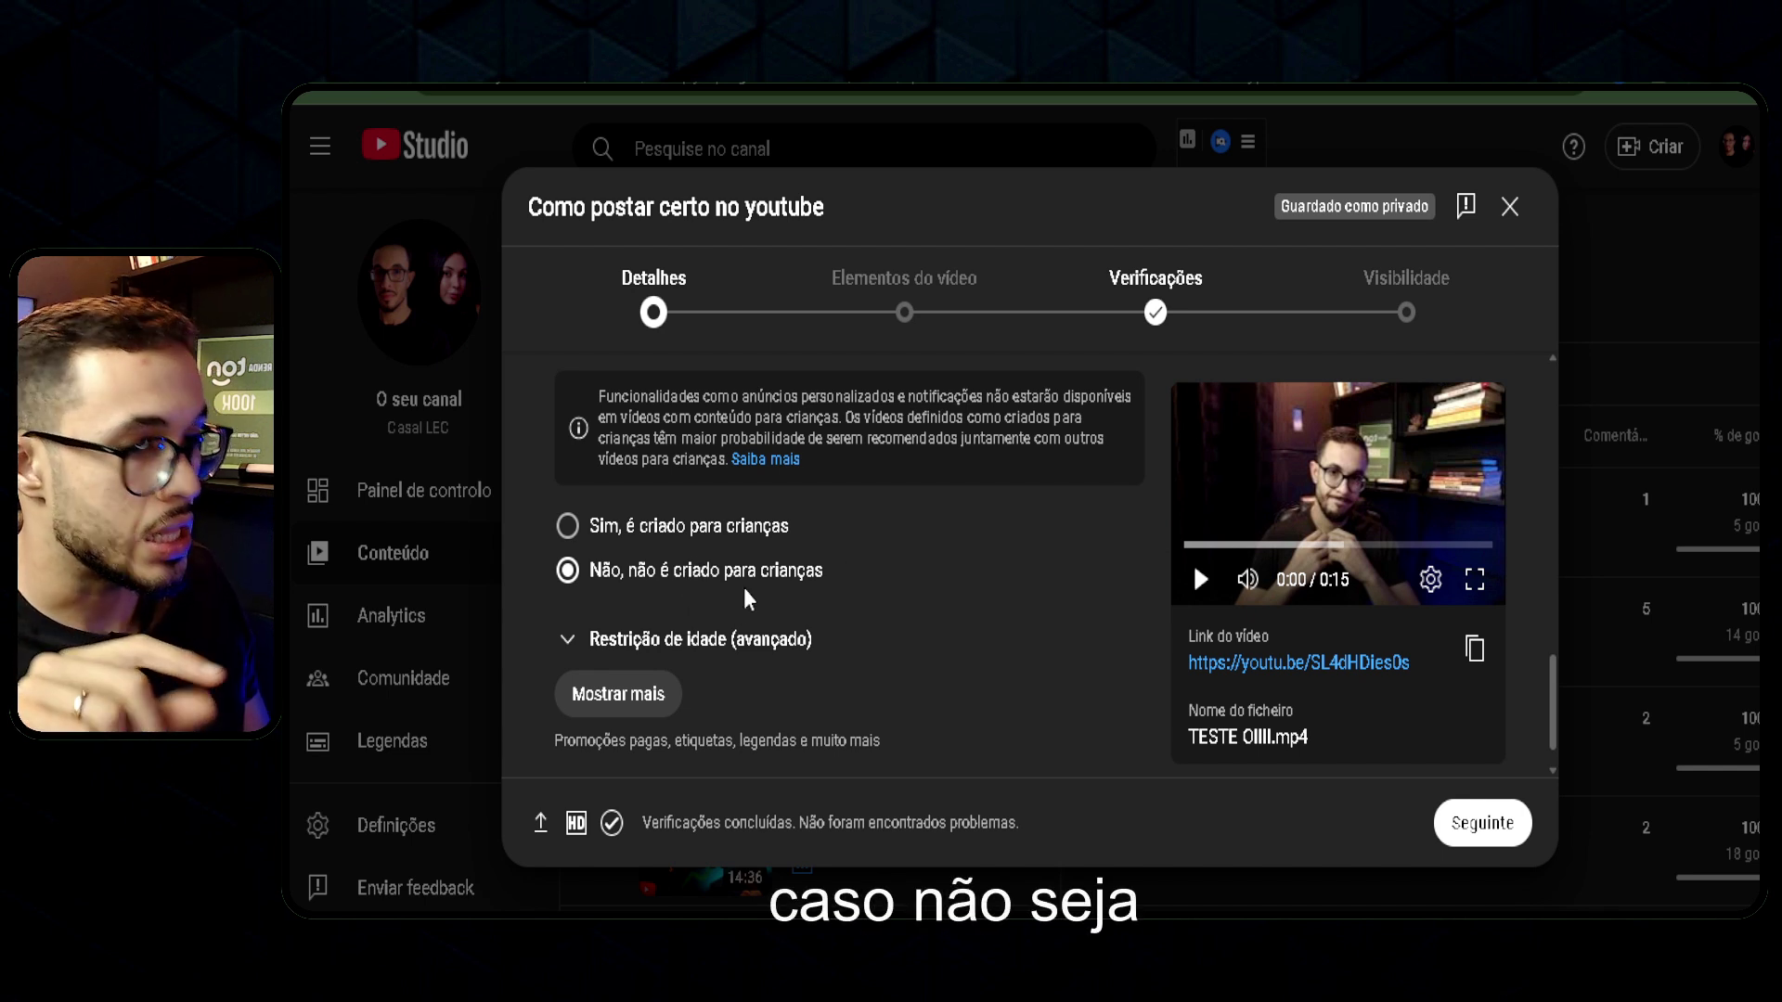
{"action": "scroll", "coordinate": [788, 591], "scroll_direction": "down", "scroll_amount": 1}
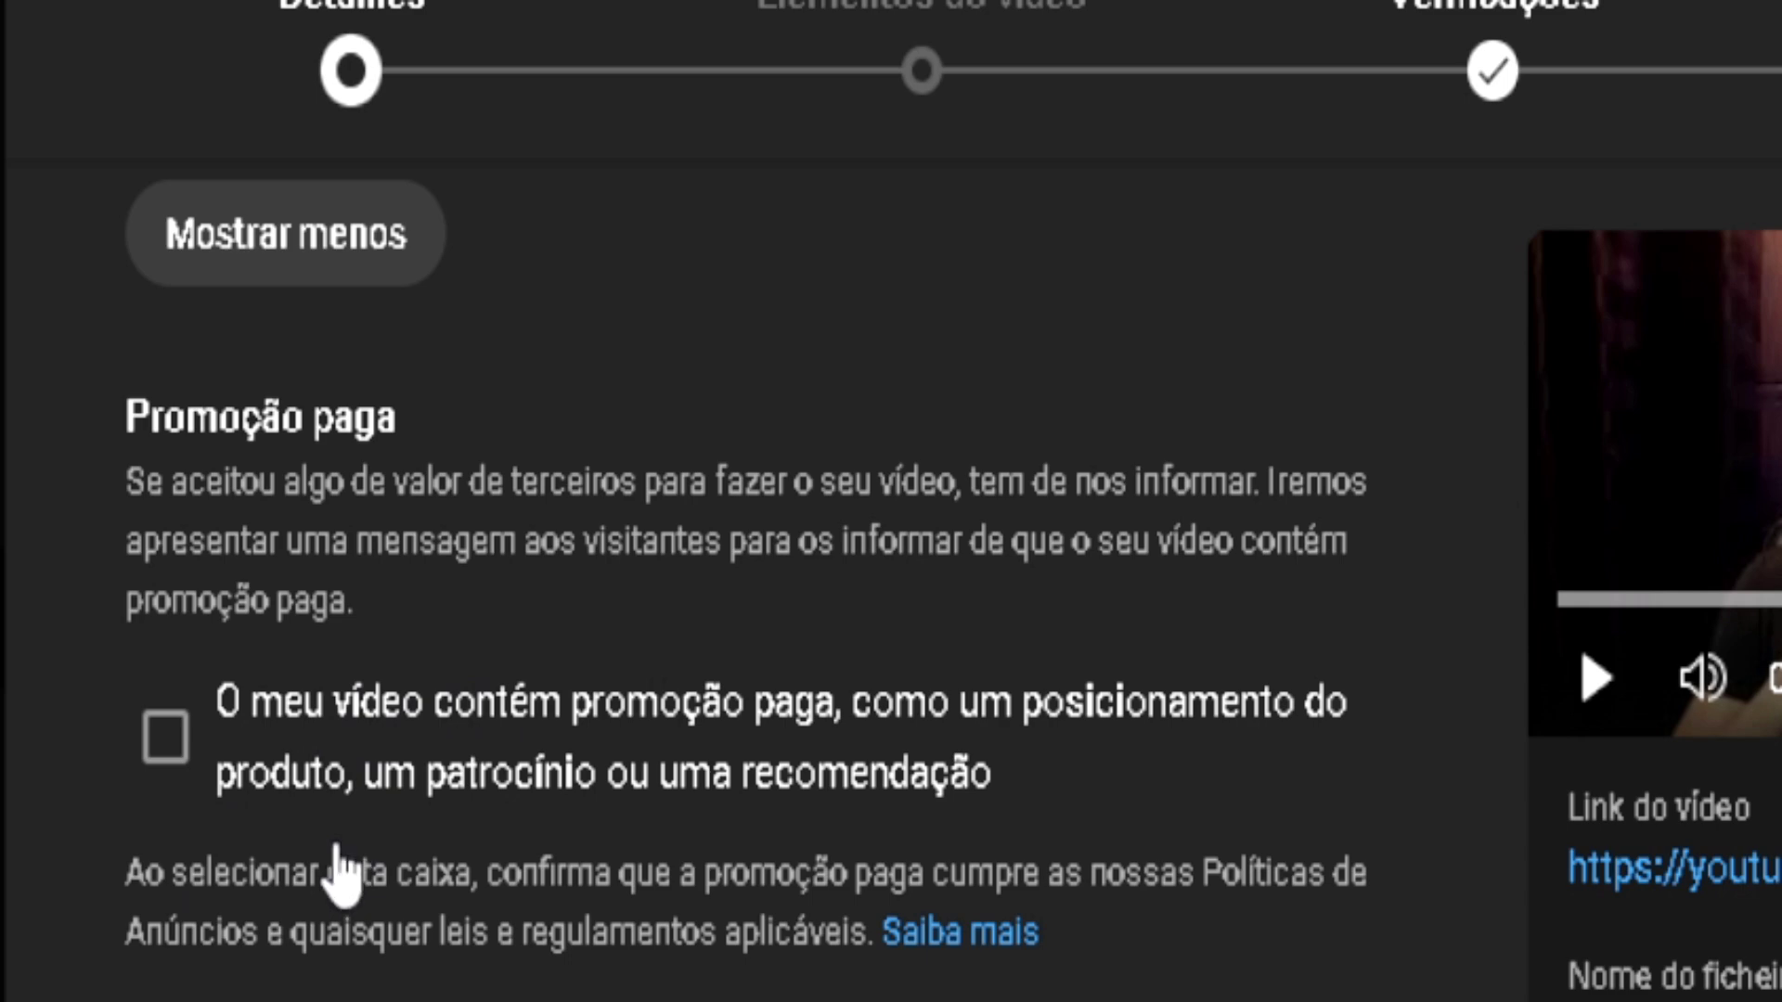
{"action": "scroll", "coordinate": [310, 708], "scroll_direction": "down", "scroll_amount": 5}
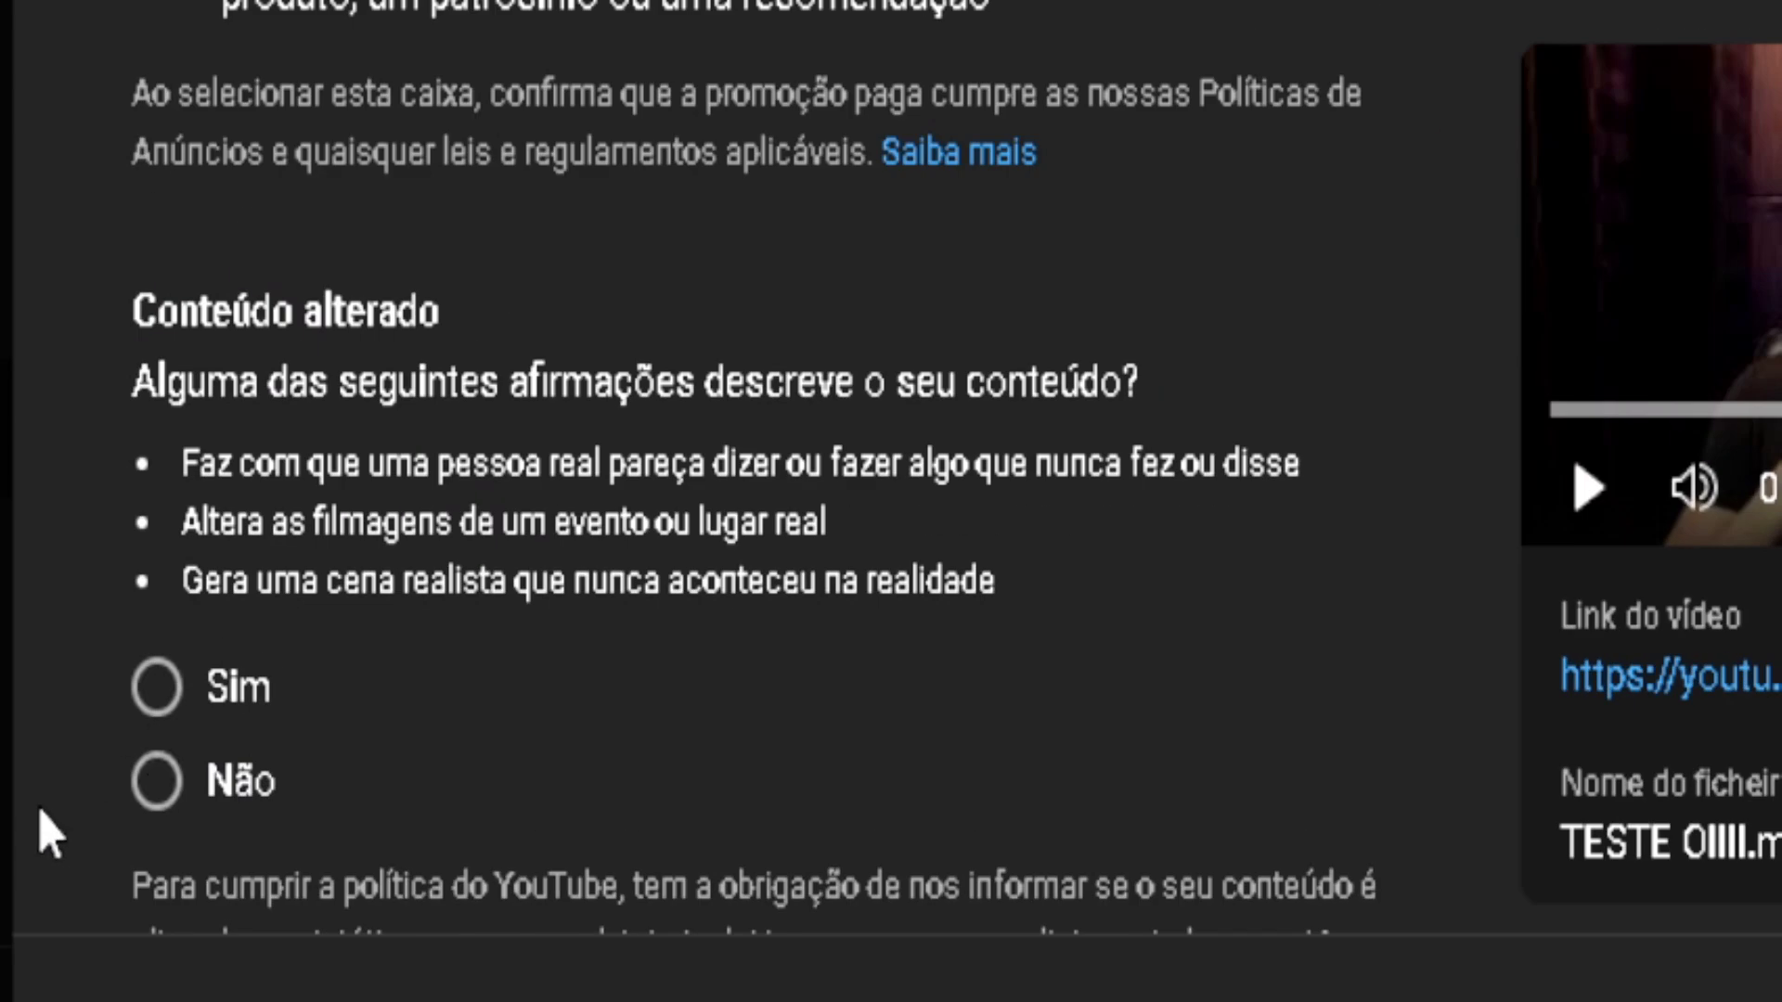
{"action": "left_click", "coordinate": [158, 784]}
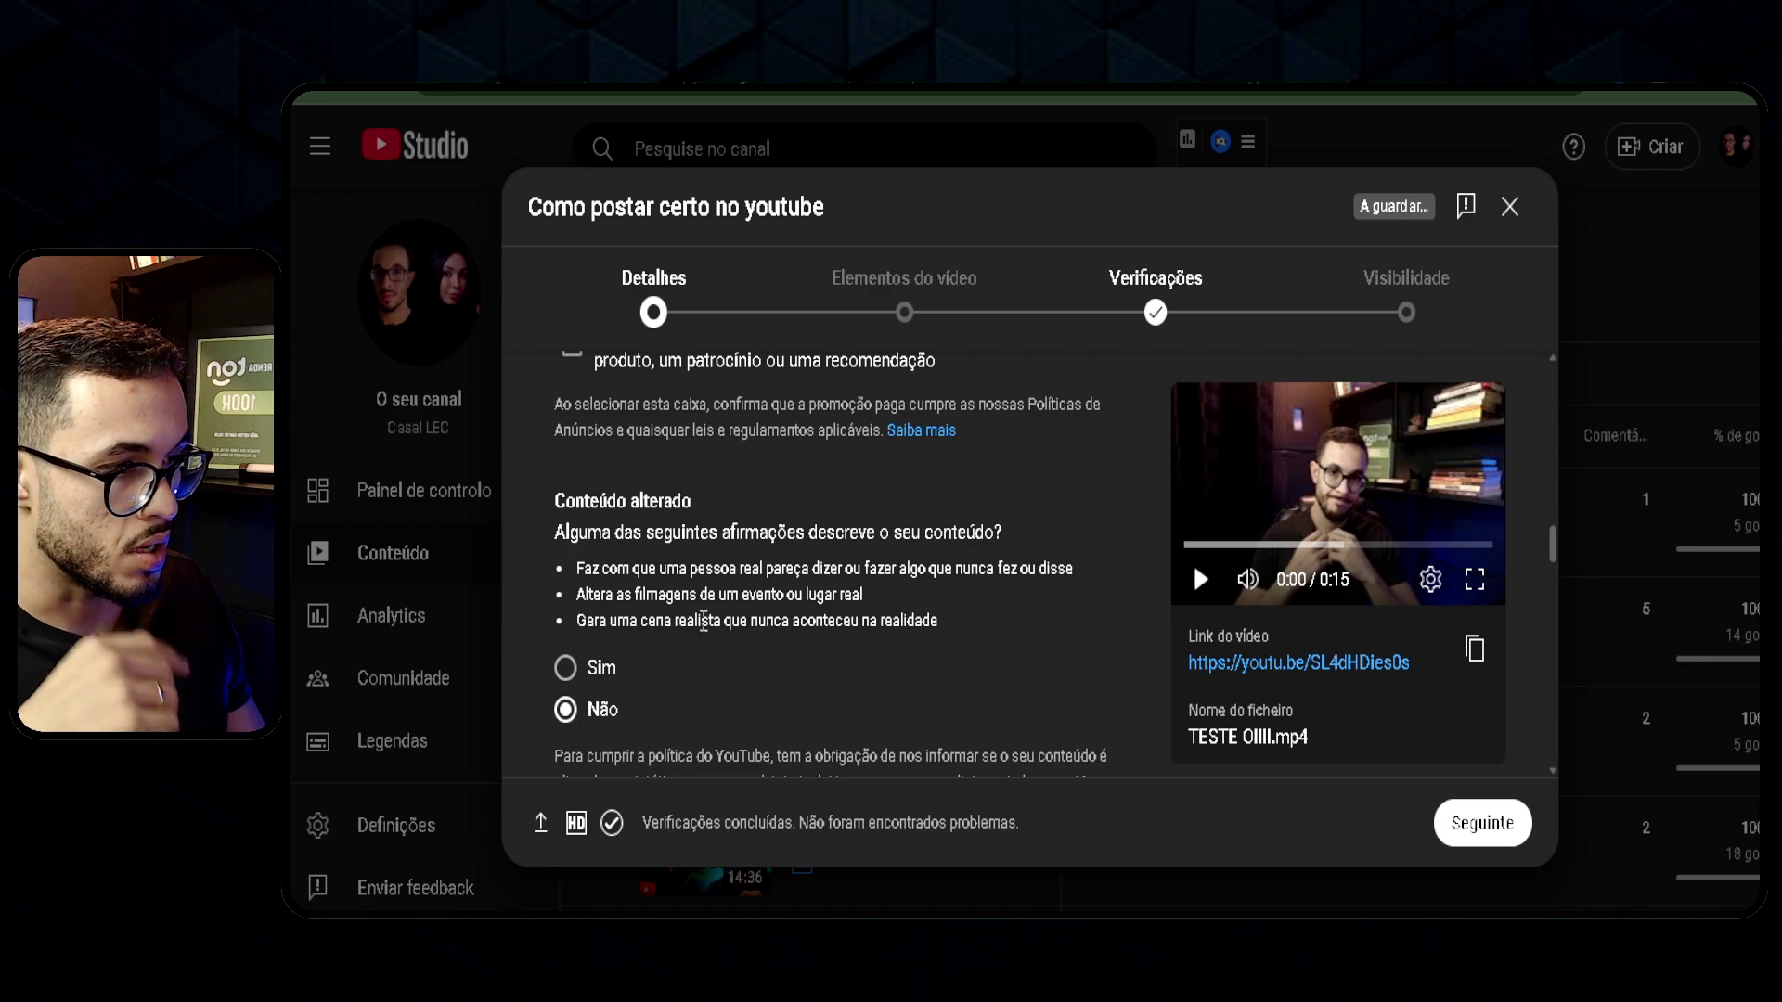
Set the Shorts remixes option to Não permitir remixes.
{"action": "scroll", "coordinate": [557, 603], "scroll_direction": "down", "scroll_amount": 5}
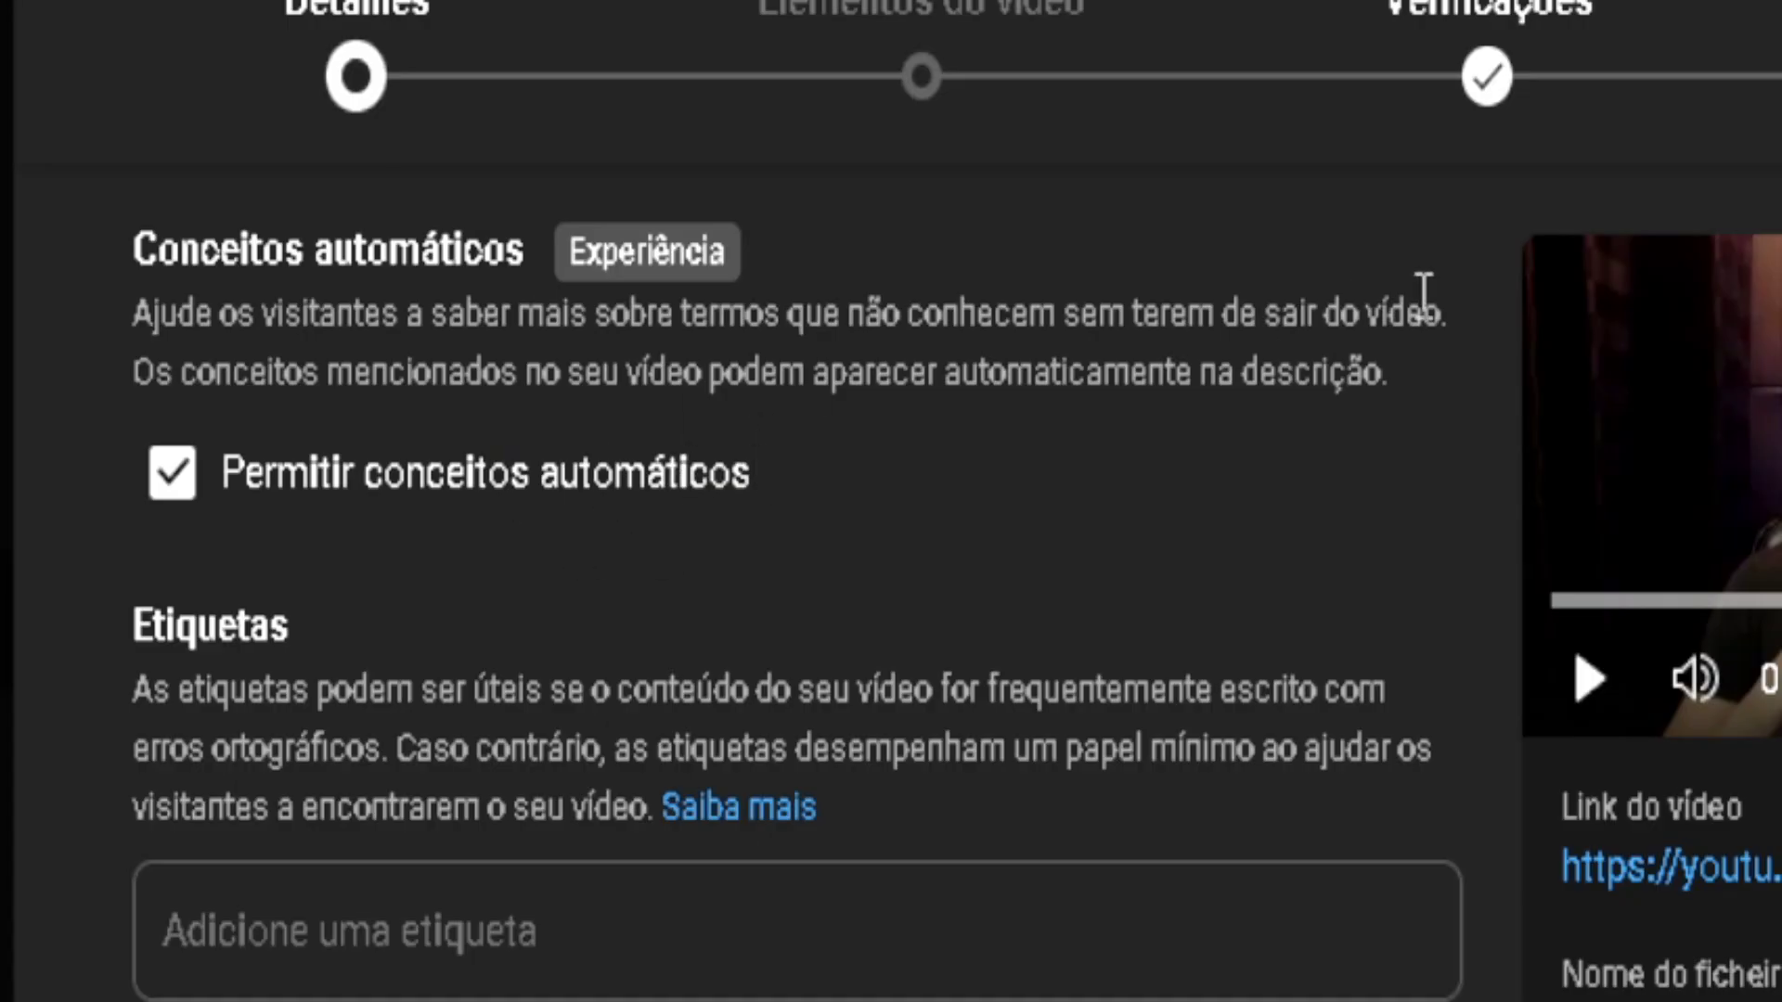
{"action": "scroll", "coordinate": [1265, 462], "scroll_direction": "down", "scroll_amount": 2}
{"action": "left_click", "coordinate": [775, 928]}
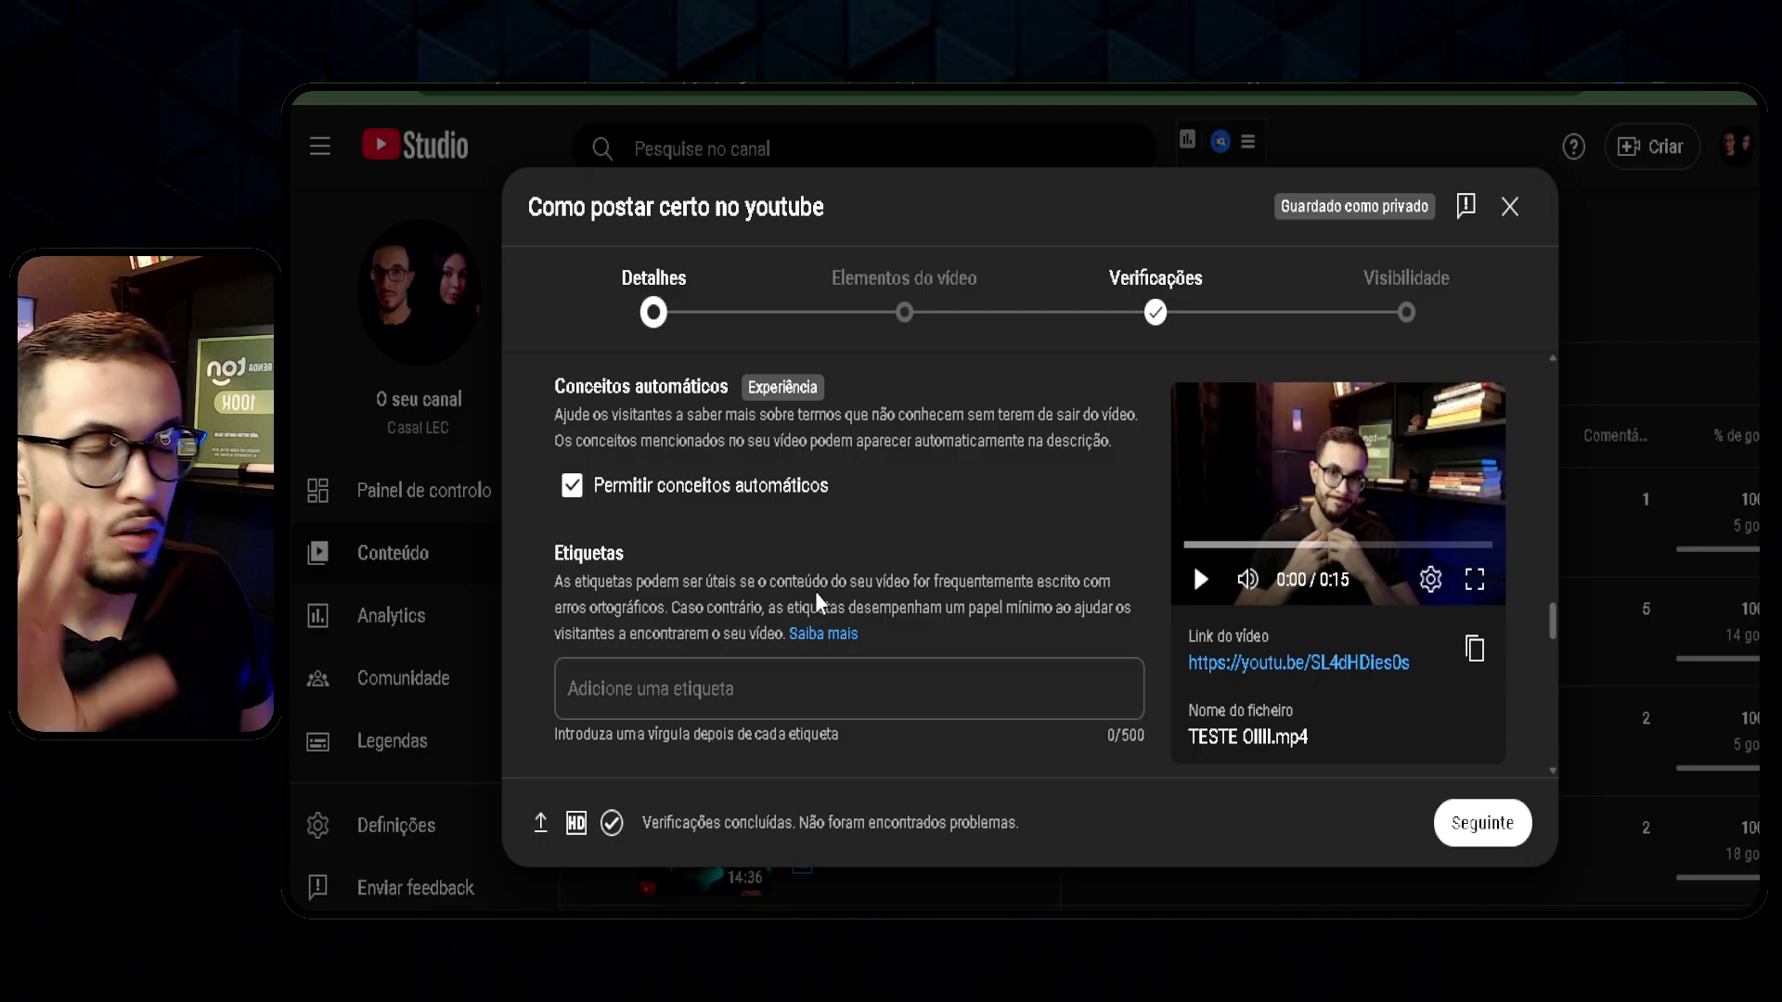
{"action": "scroll", "coordinate": [724, 427], "scroll_direction": "down", "scroll_amount": 3}
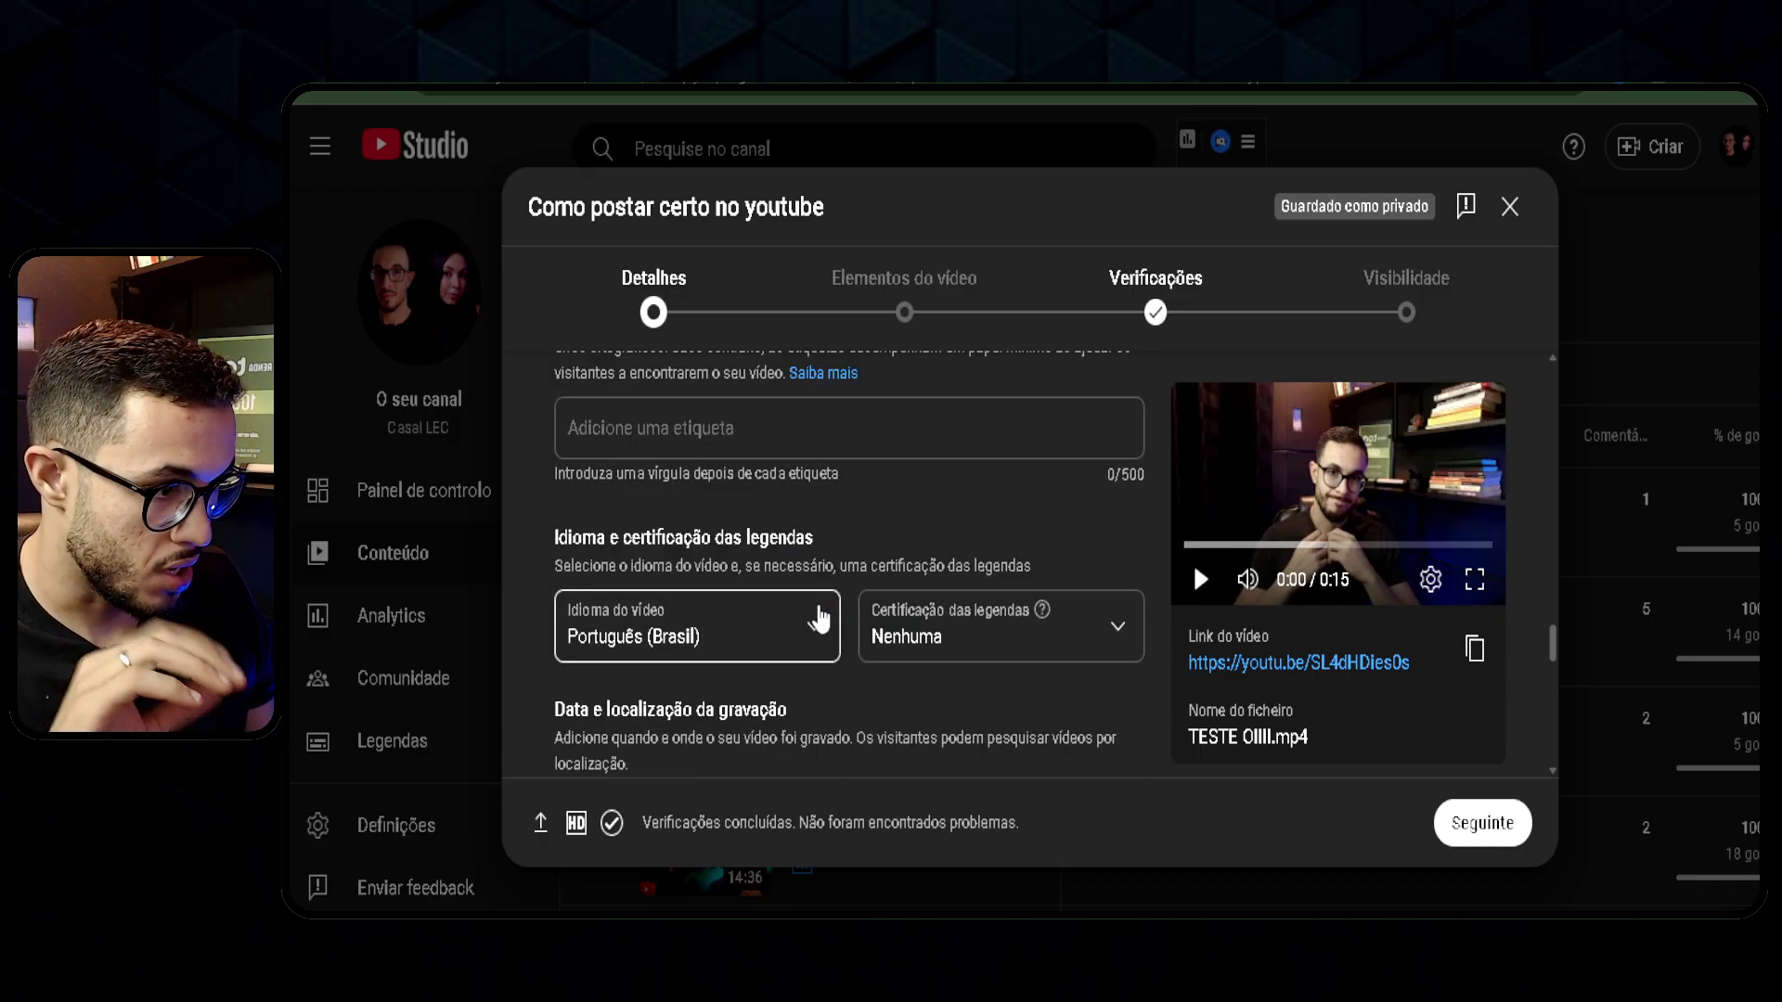
{"action": "scroll", "coordinate": [818, 619], "scroll_direction": "up", "scroll_amount": 3}
{"action": "scroll", "coordinate": [818, 618], "scroll_direction": "down", "scroll_amount": 4}
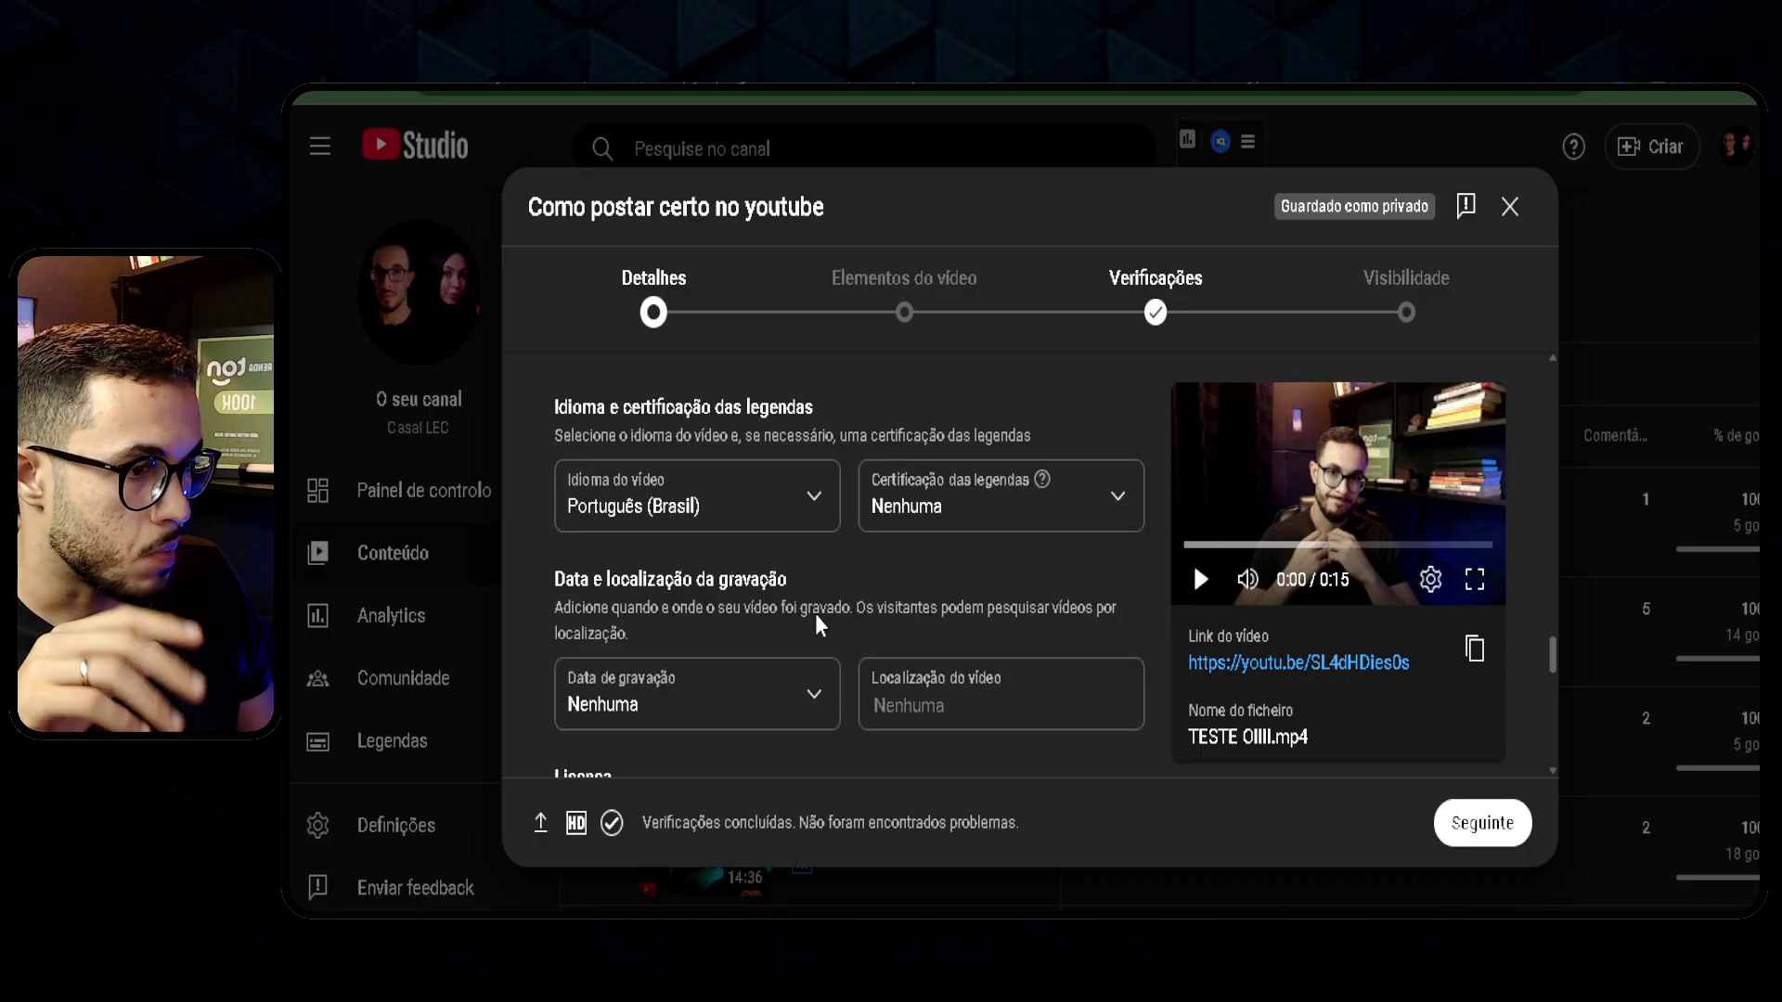
{"action": "scroll", "coordinate": [818, 625], "scroll_direction": "down", "scroll_amount": 3}
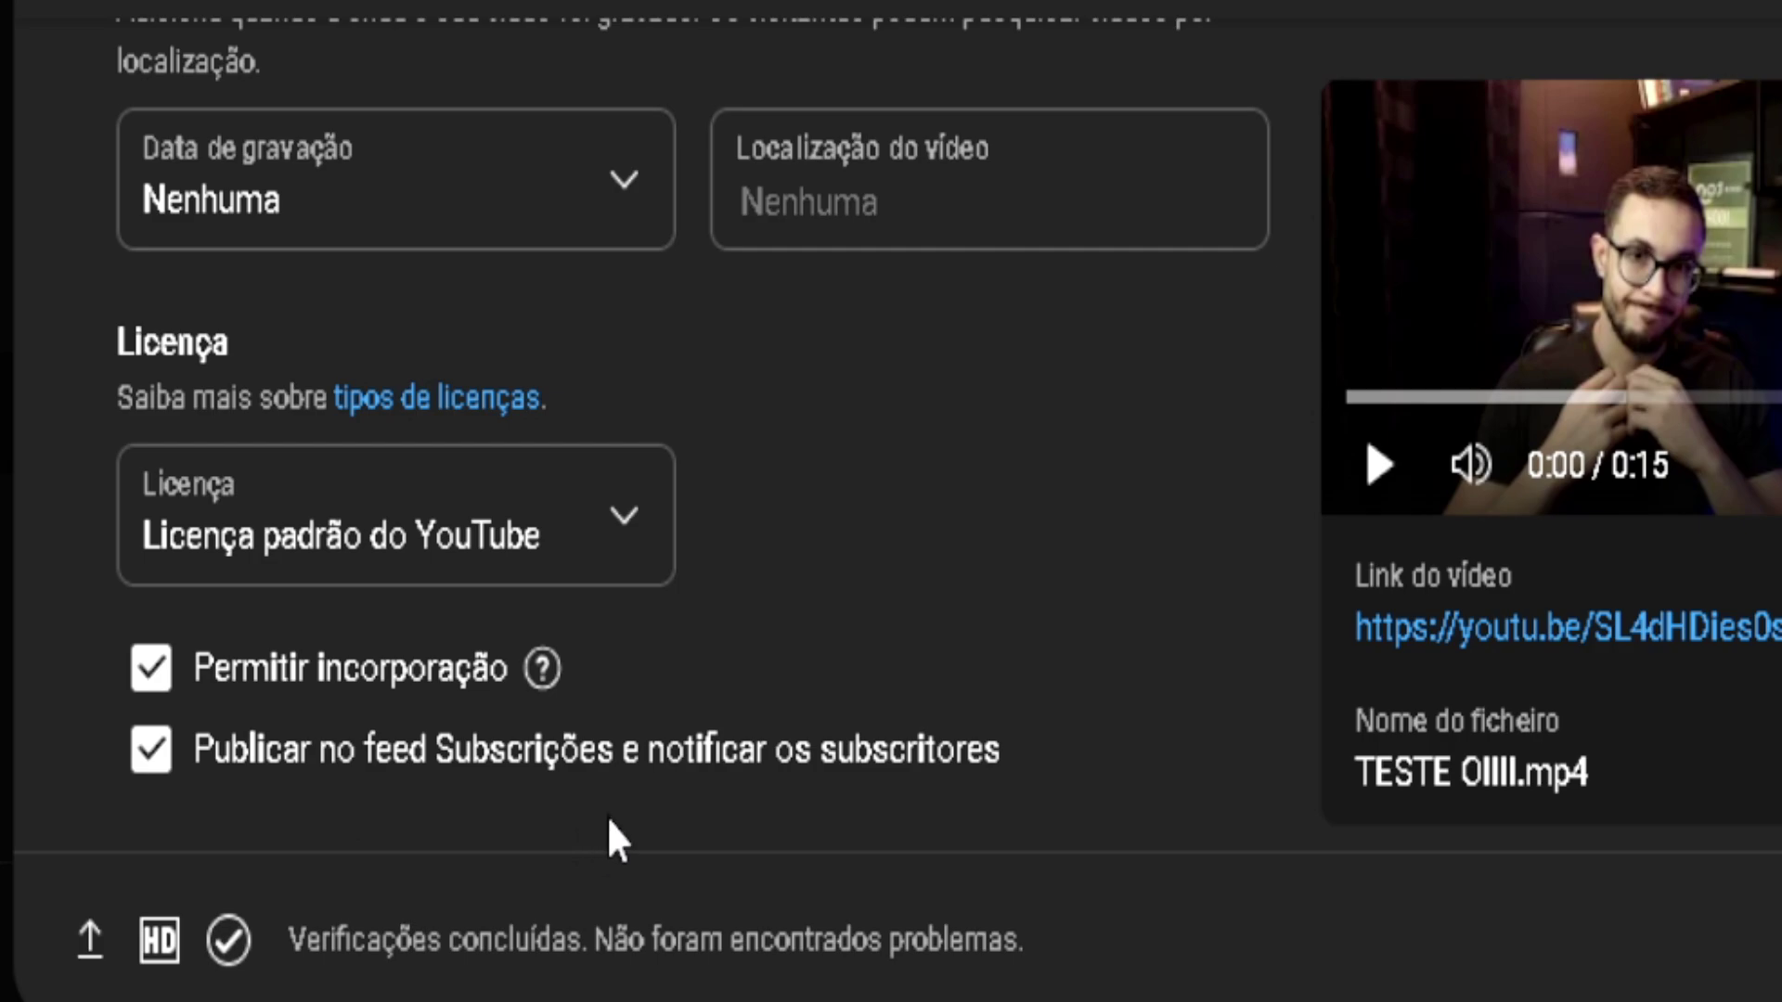
{"action": "scroll", "coordinate": [610, 819], "scroll_direction": "down", "scroll_amount": 3}
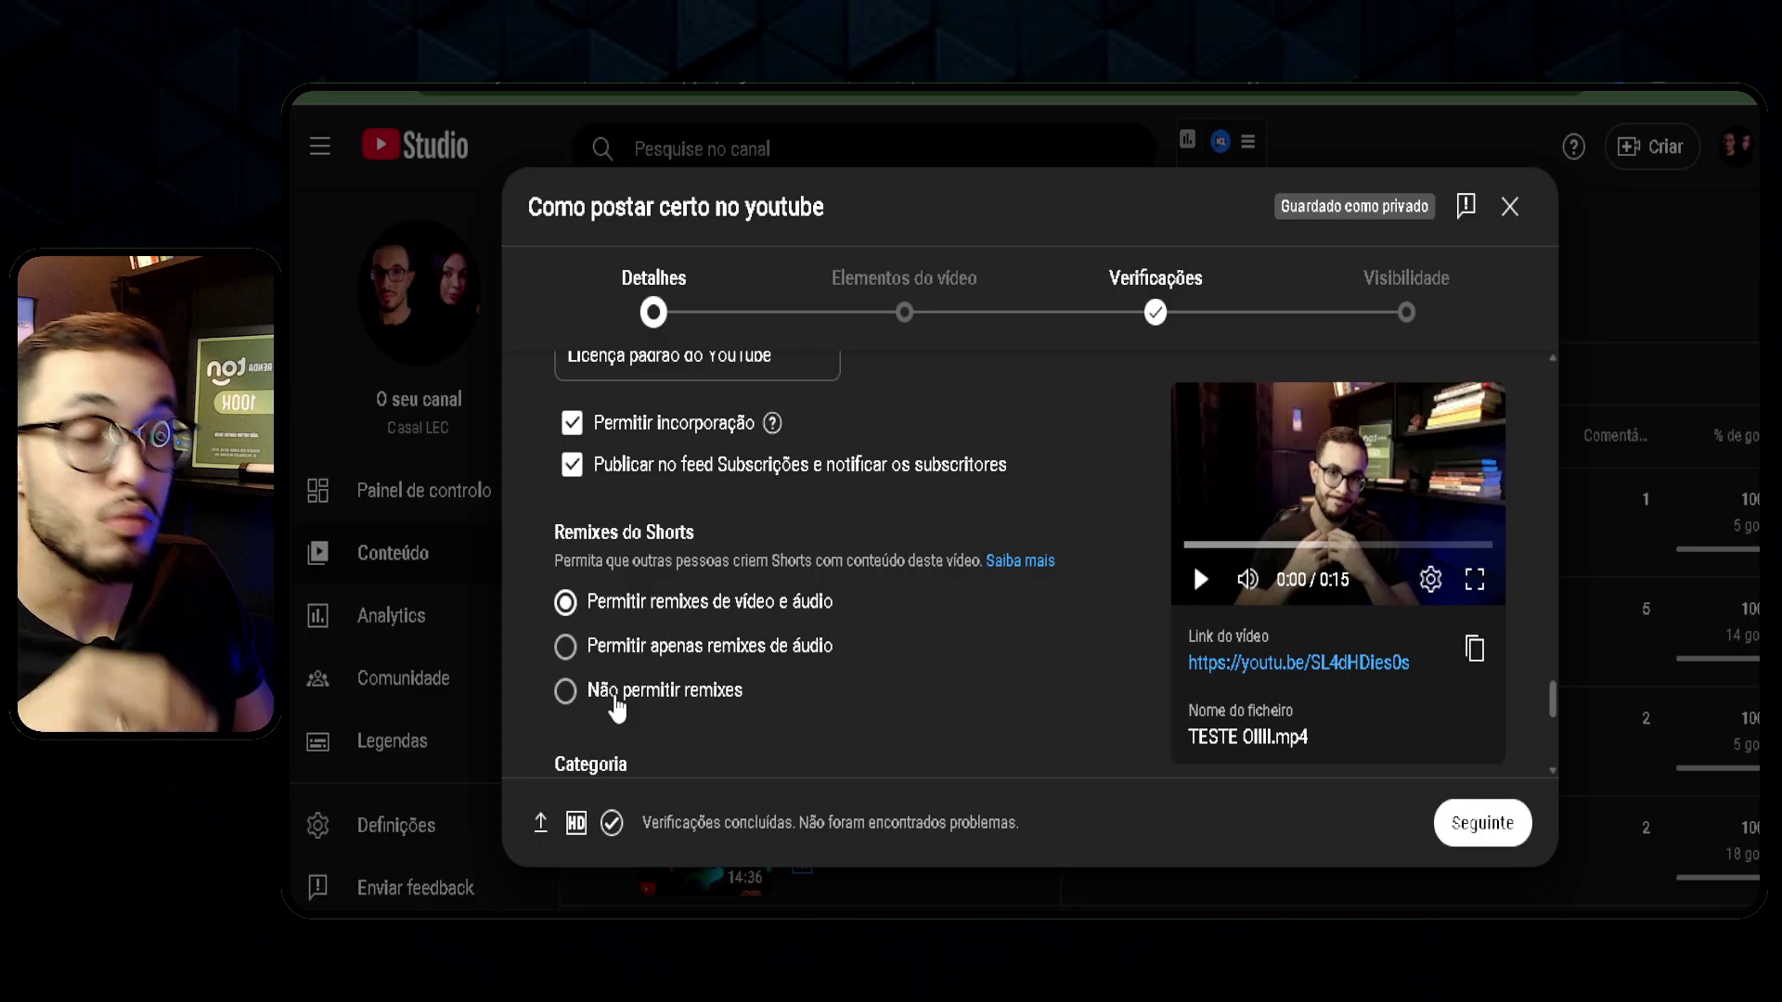
{"action": "left_click", "coordinate": [240, 807]}
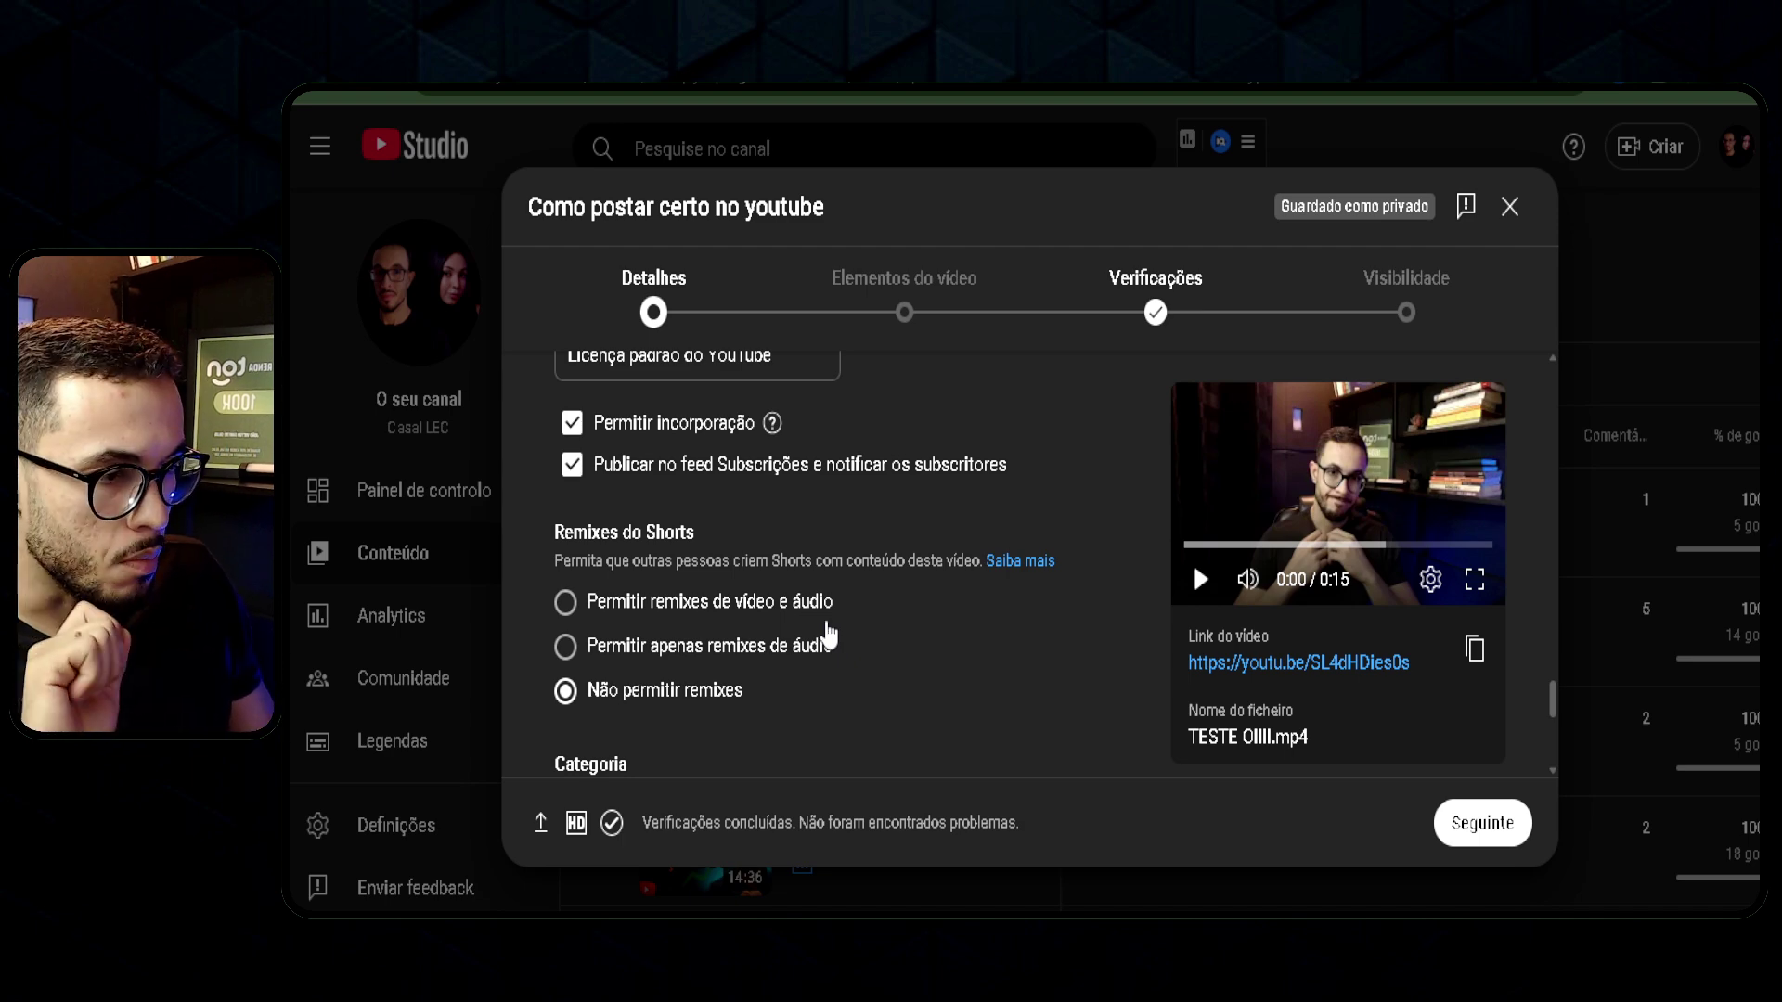
Browse the available video categories and close the list, leaving Educação selected.
{"action": "scroll", "coordinate": [829, 634], "scroll_direction": "down", "scroll_amount": 4}
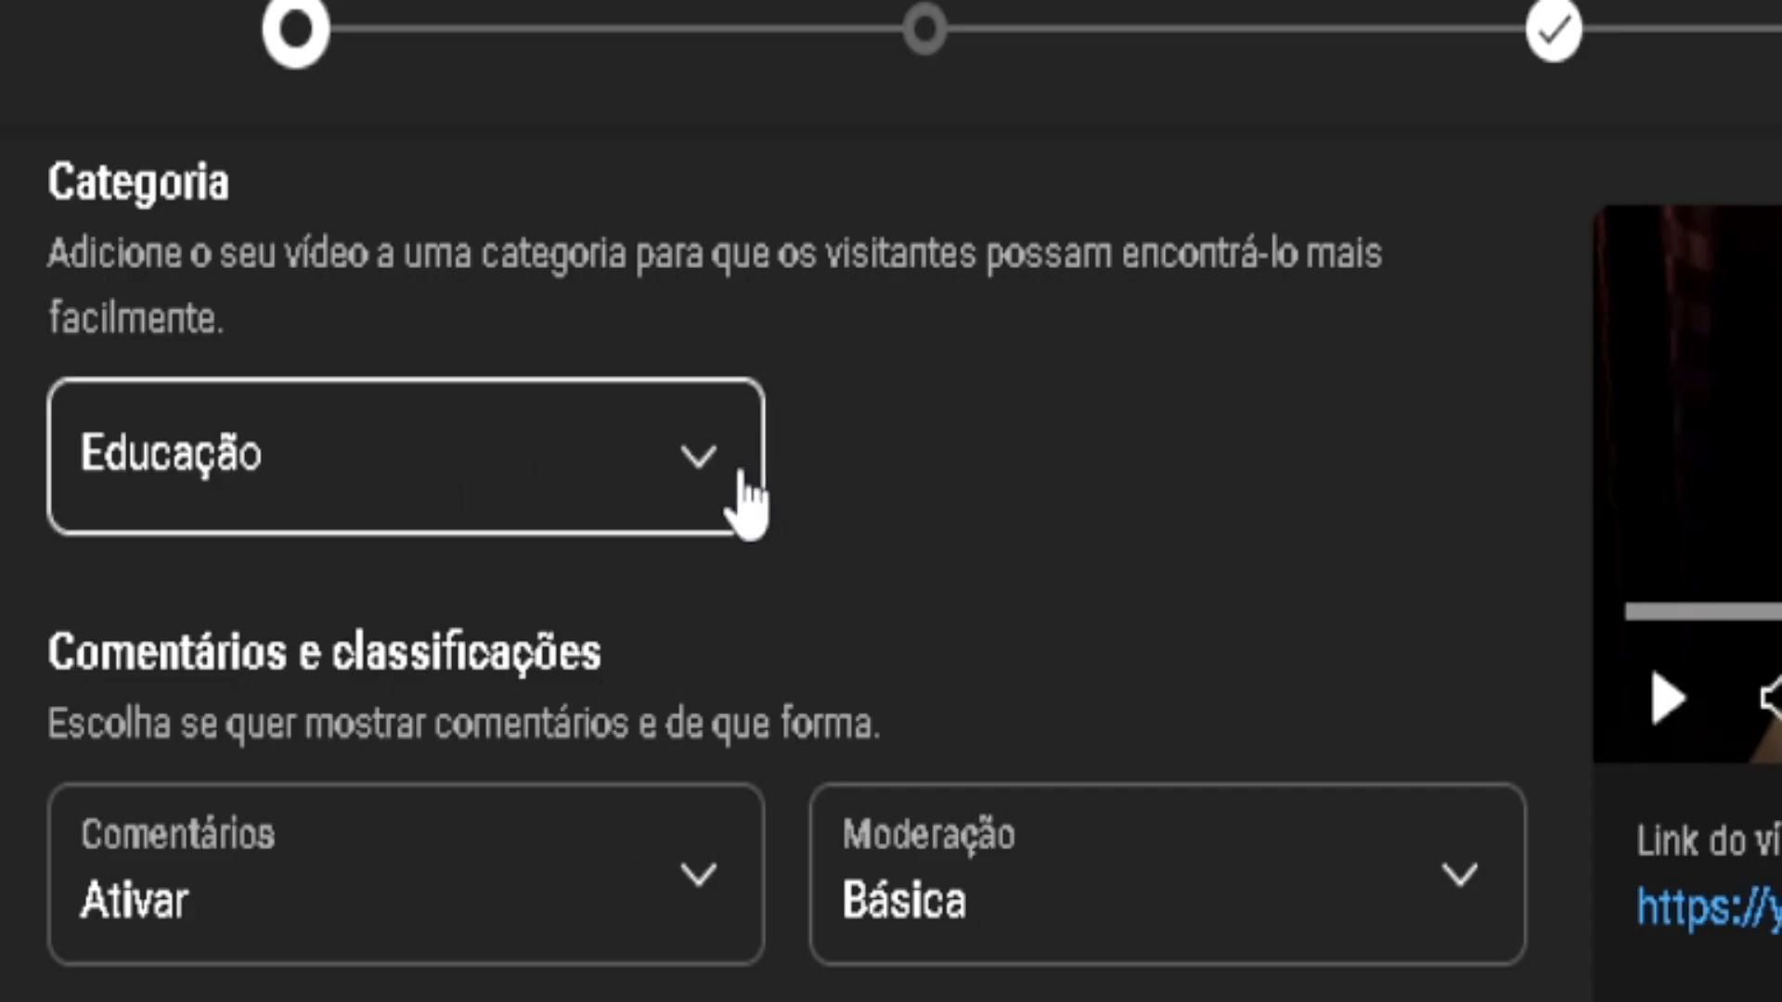
{"action": "left_click", "coordinate": [722, 511]}
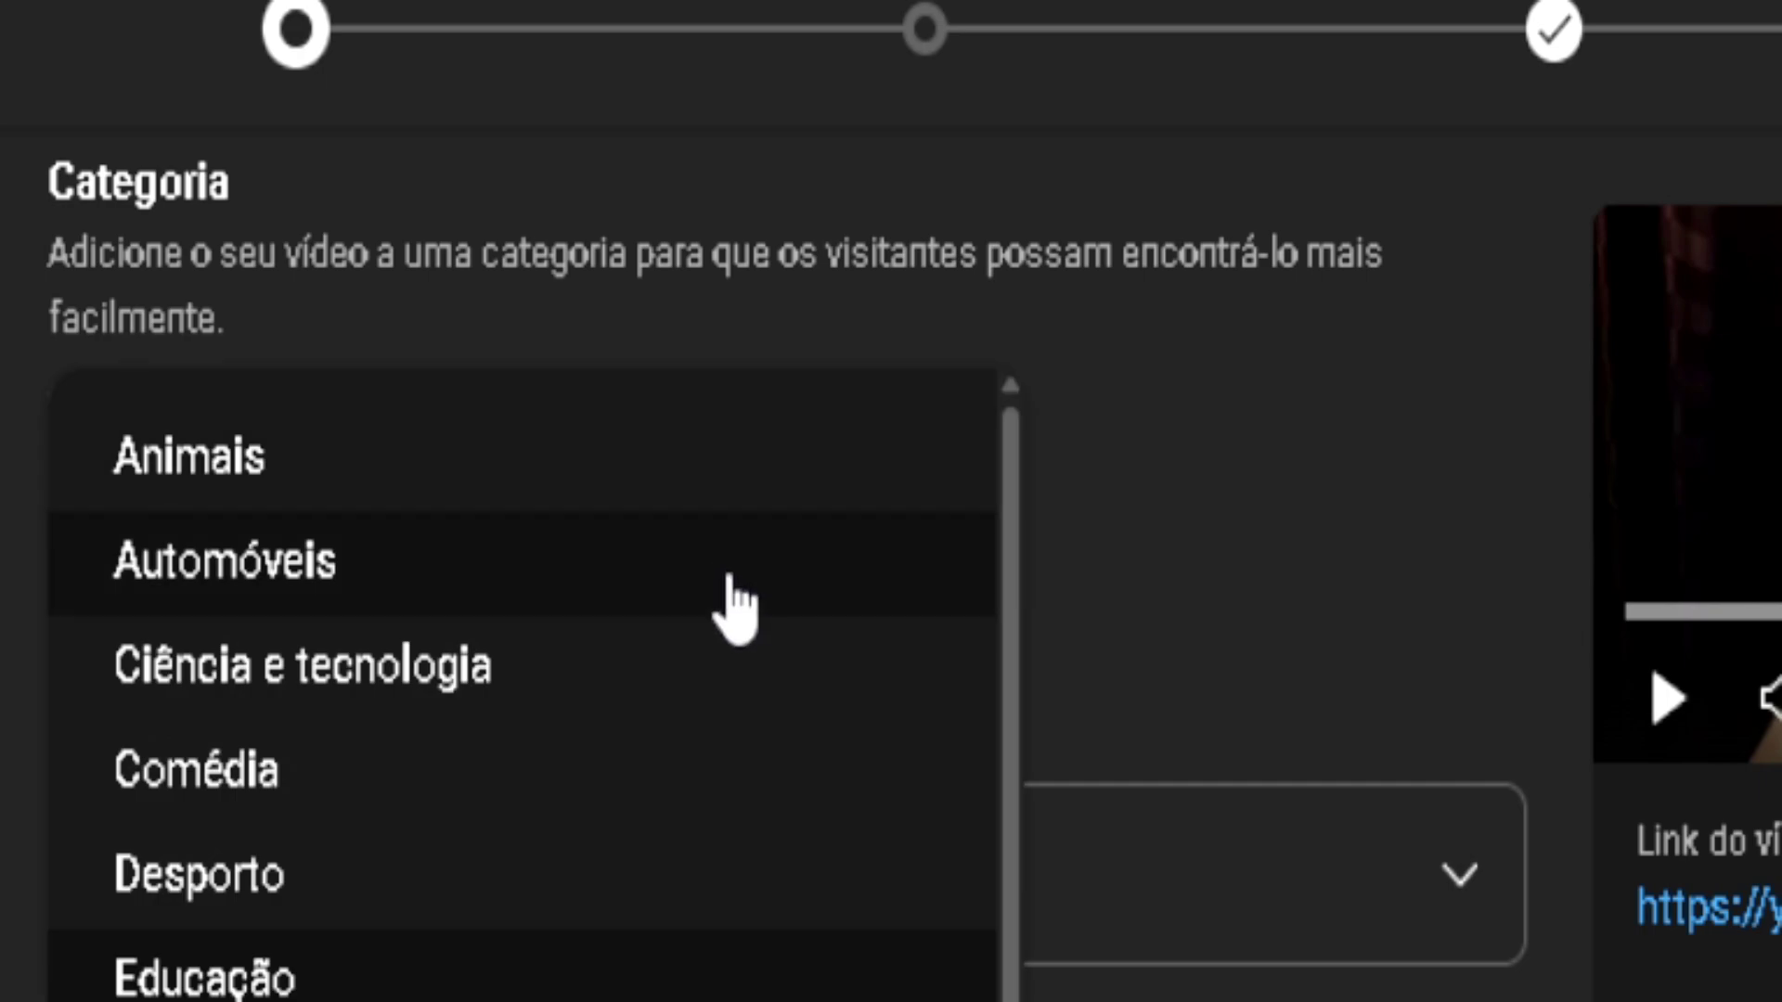
{"action": "scroll", "coordinate": [728, 604], "scroll_direction": "down", "scroll_amount": 2}
{"action": "scroll", "coordinate": [803, 622], "scroll_direction": "up", "scroll_amount": 2}
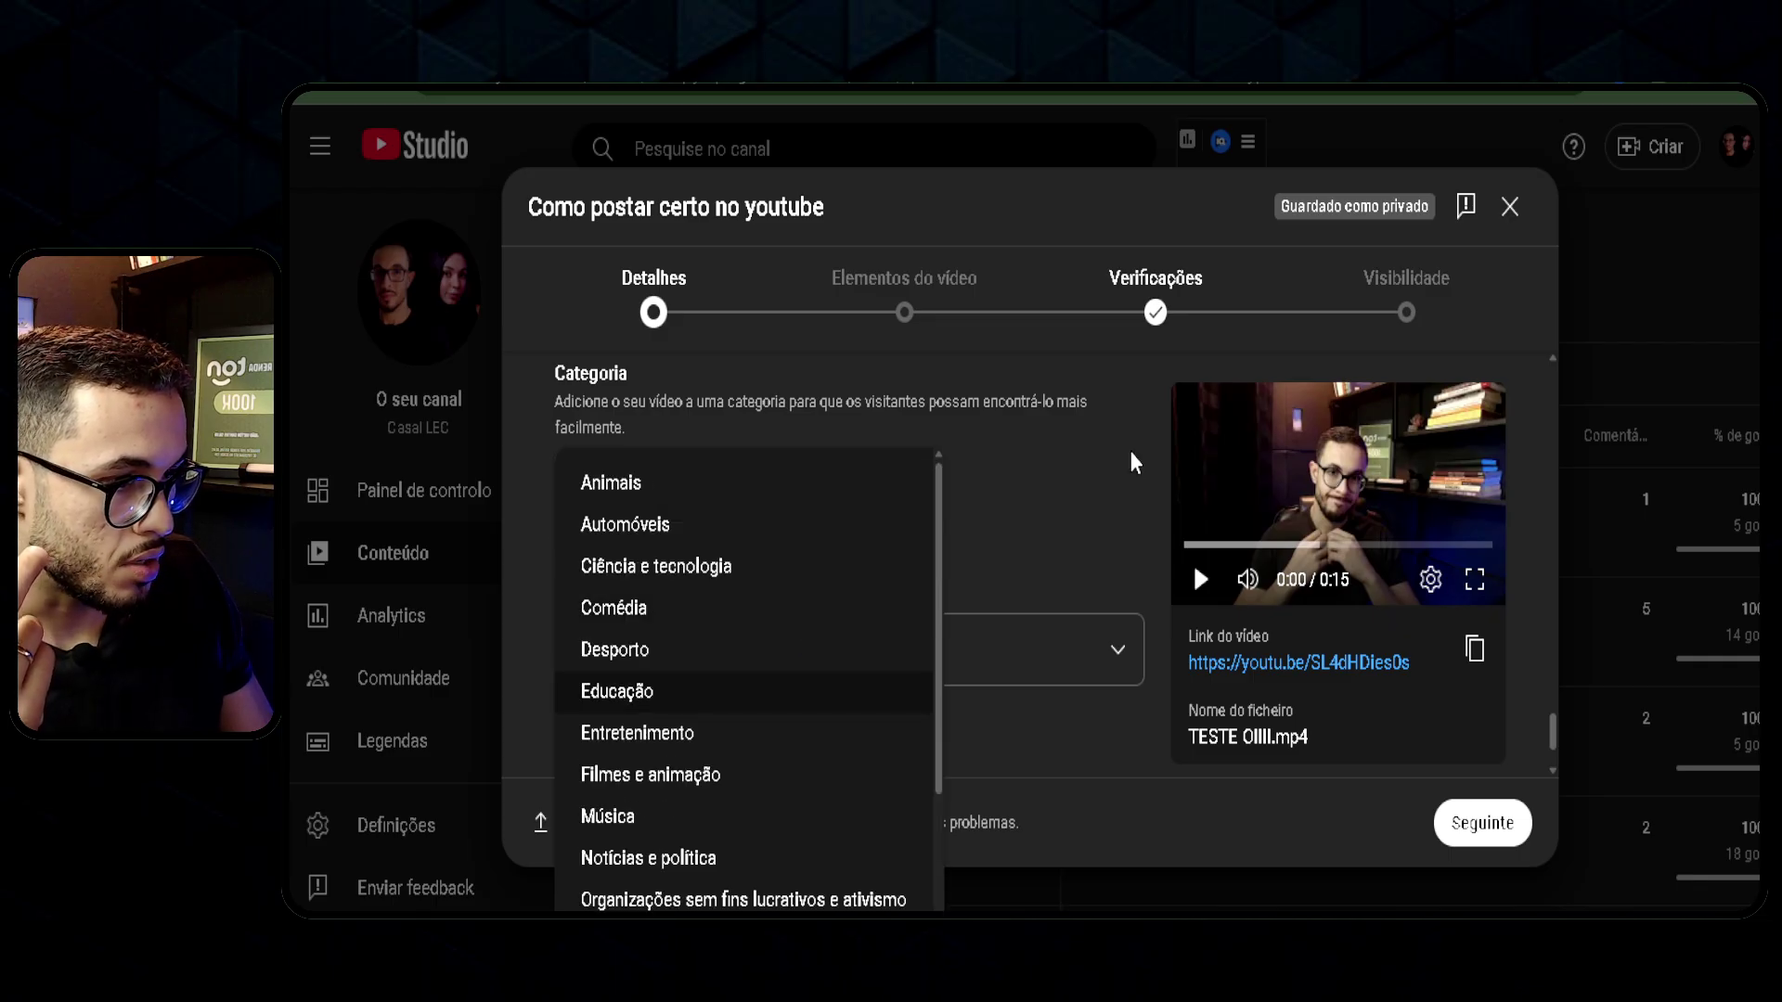
{"action": "left_click", "coordinate": [1064, 520]}
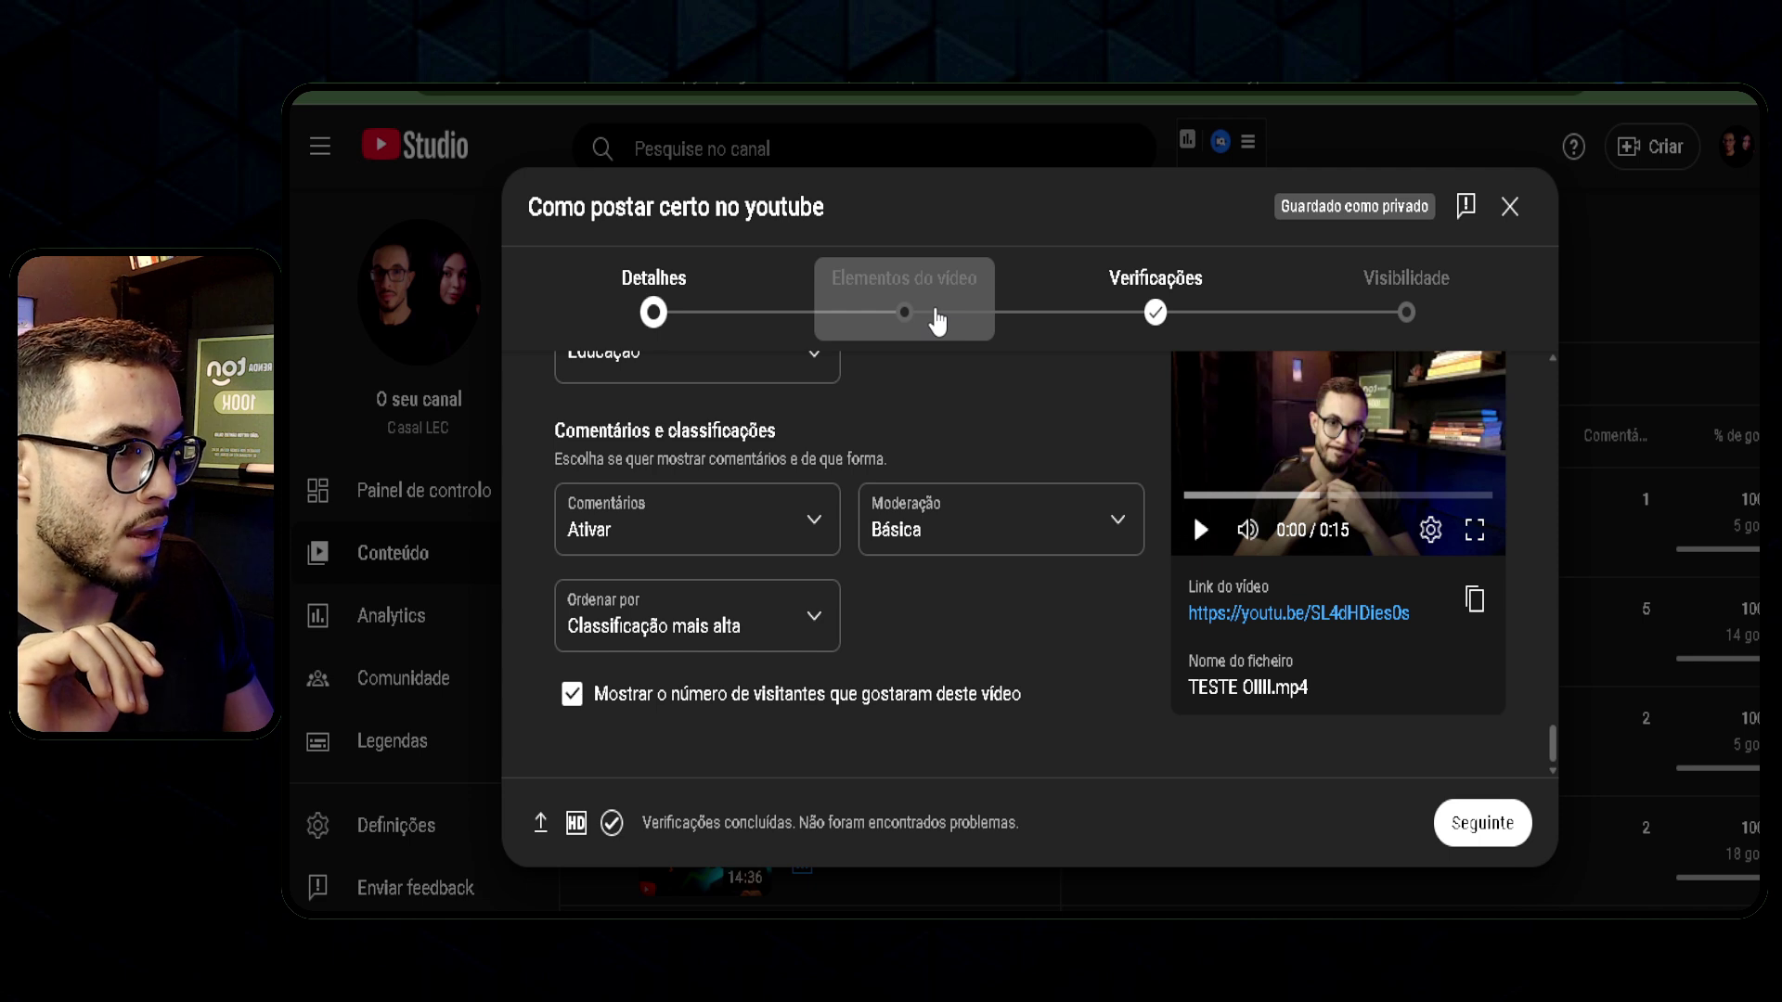
Go through the video elements and visibility stages and save the video as Não listado.
{"action": "left_click", "coordinate": [937, 321]}
{"action": "scroll", "coordinate": [649, 539], "scroll_direction": "down", "scroll_amount": 1}
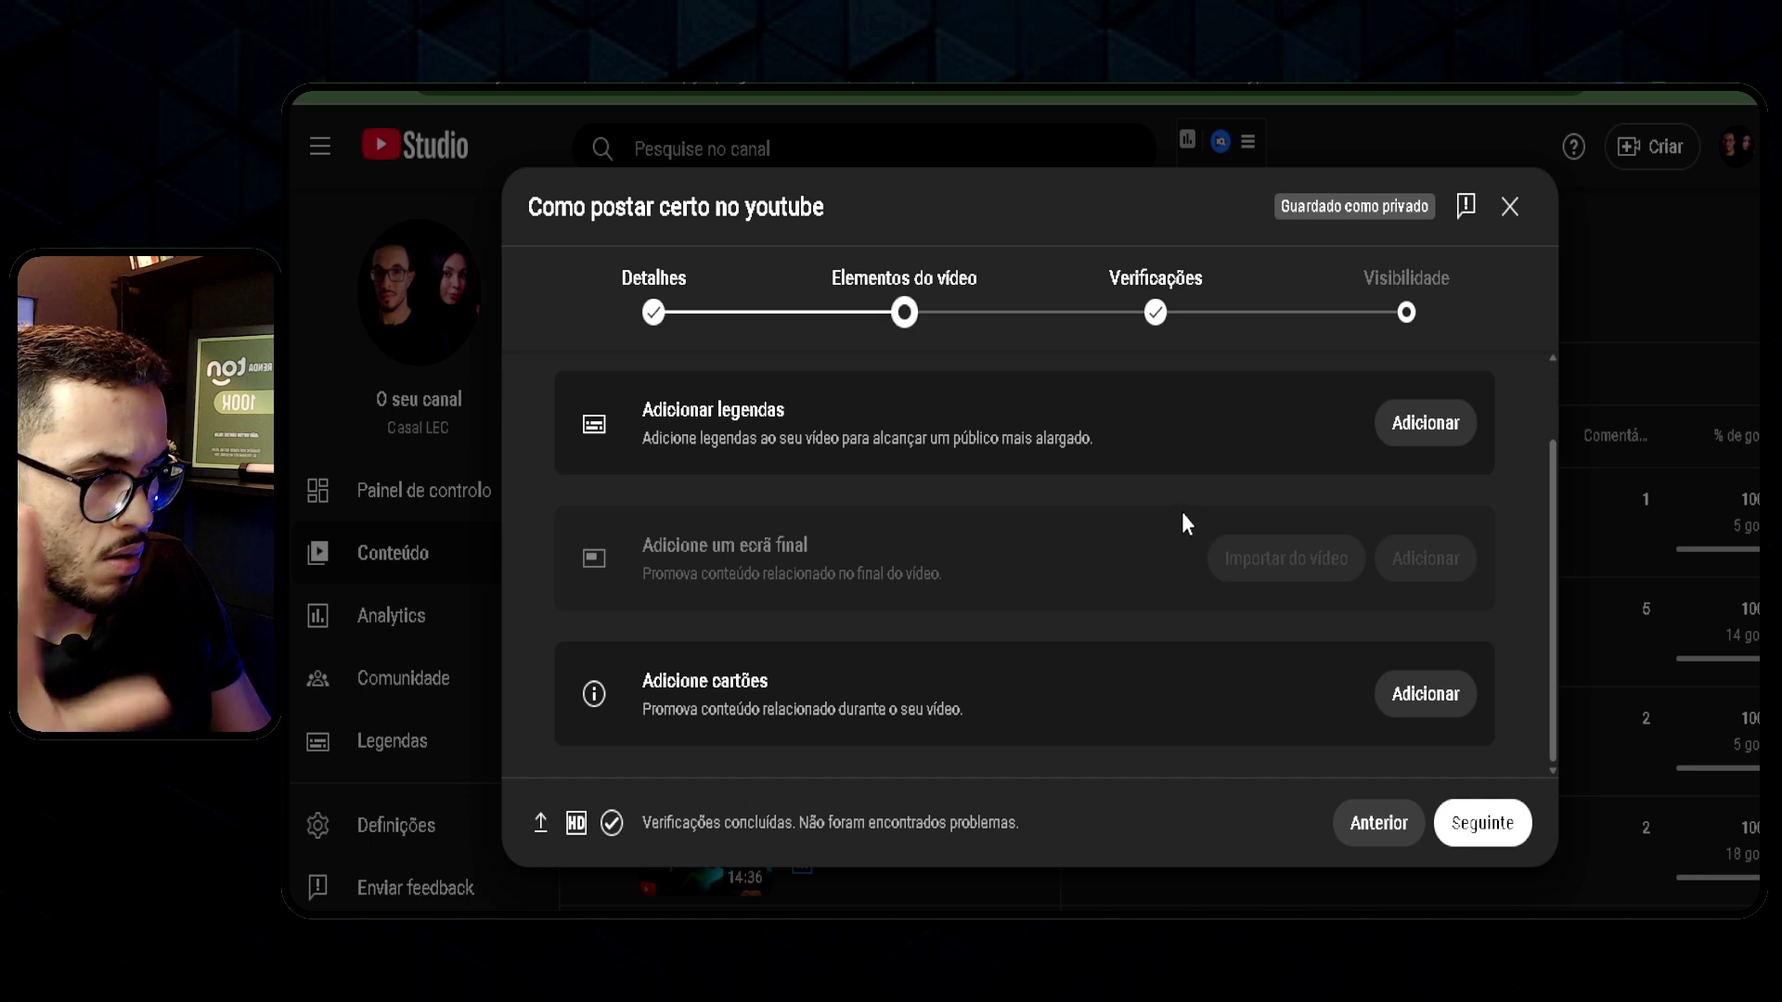
{"action": "left_click", "coordinate": [1415, 334]}
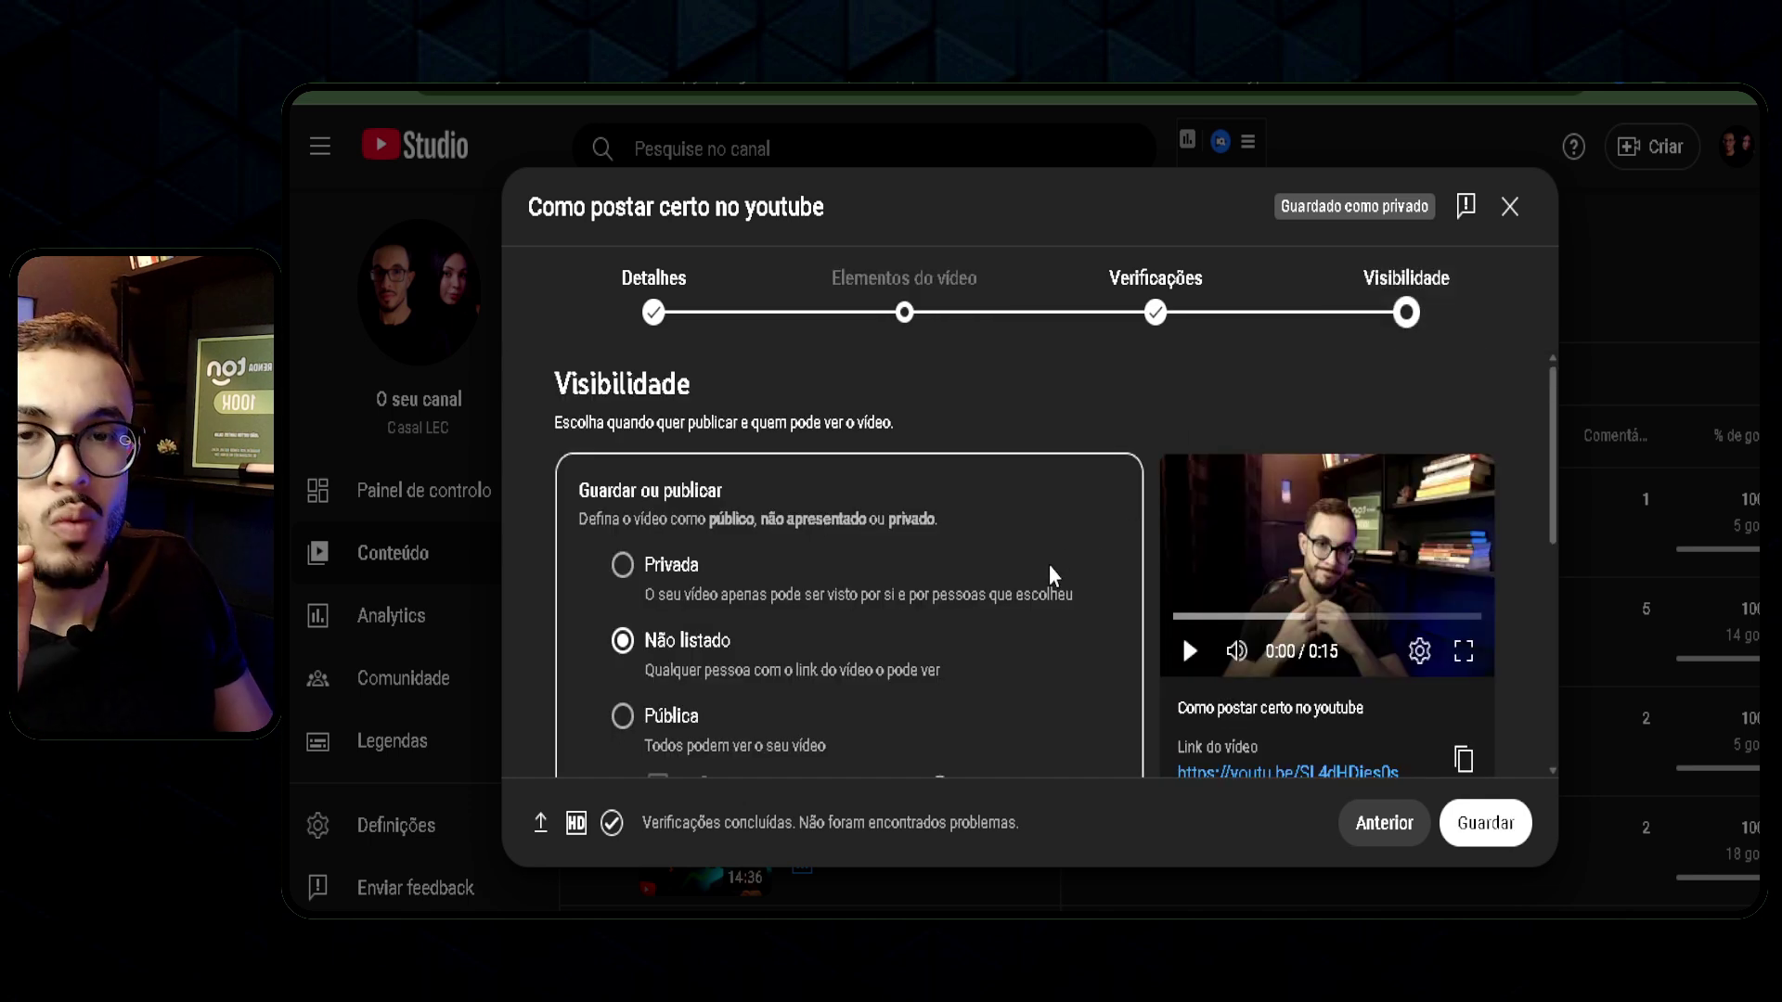
{"action": "scroll", "coordinate": [1039, 580], "scroll_direction": "down", "scroll_amount": 2}
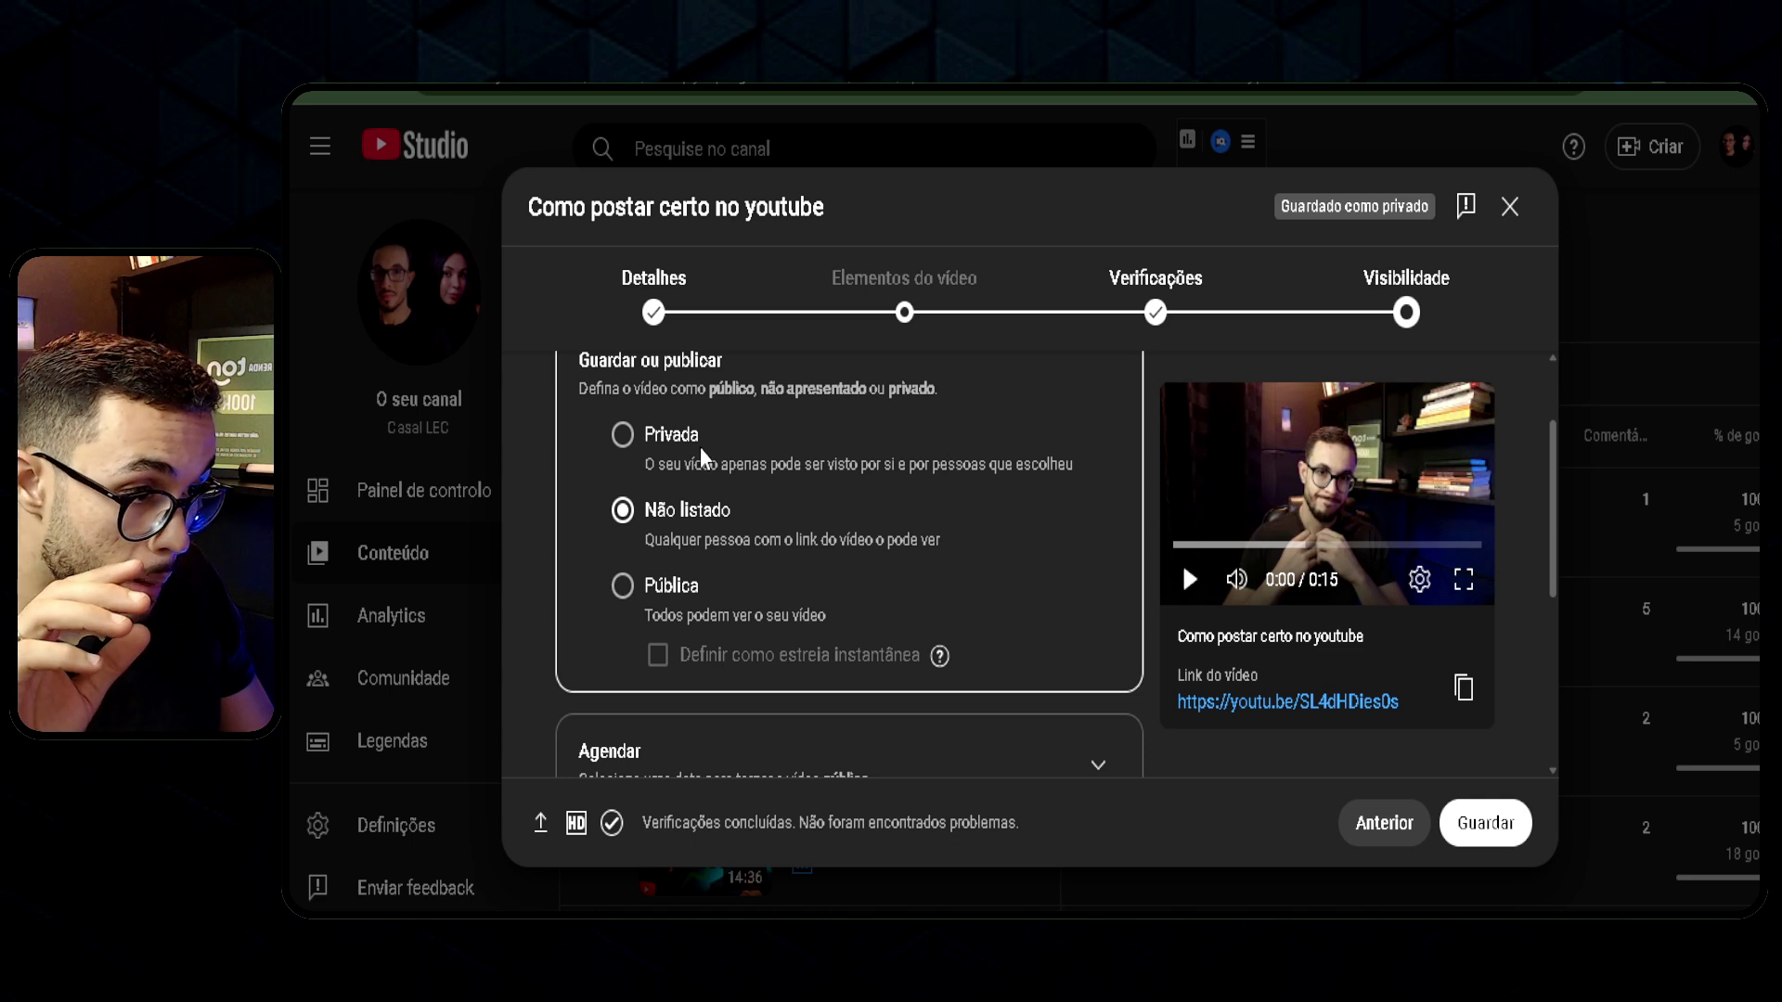
{"action": "scroll", "coordinate": [733, 547], "scroll_direction": "up", "scroll_amount": 2}
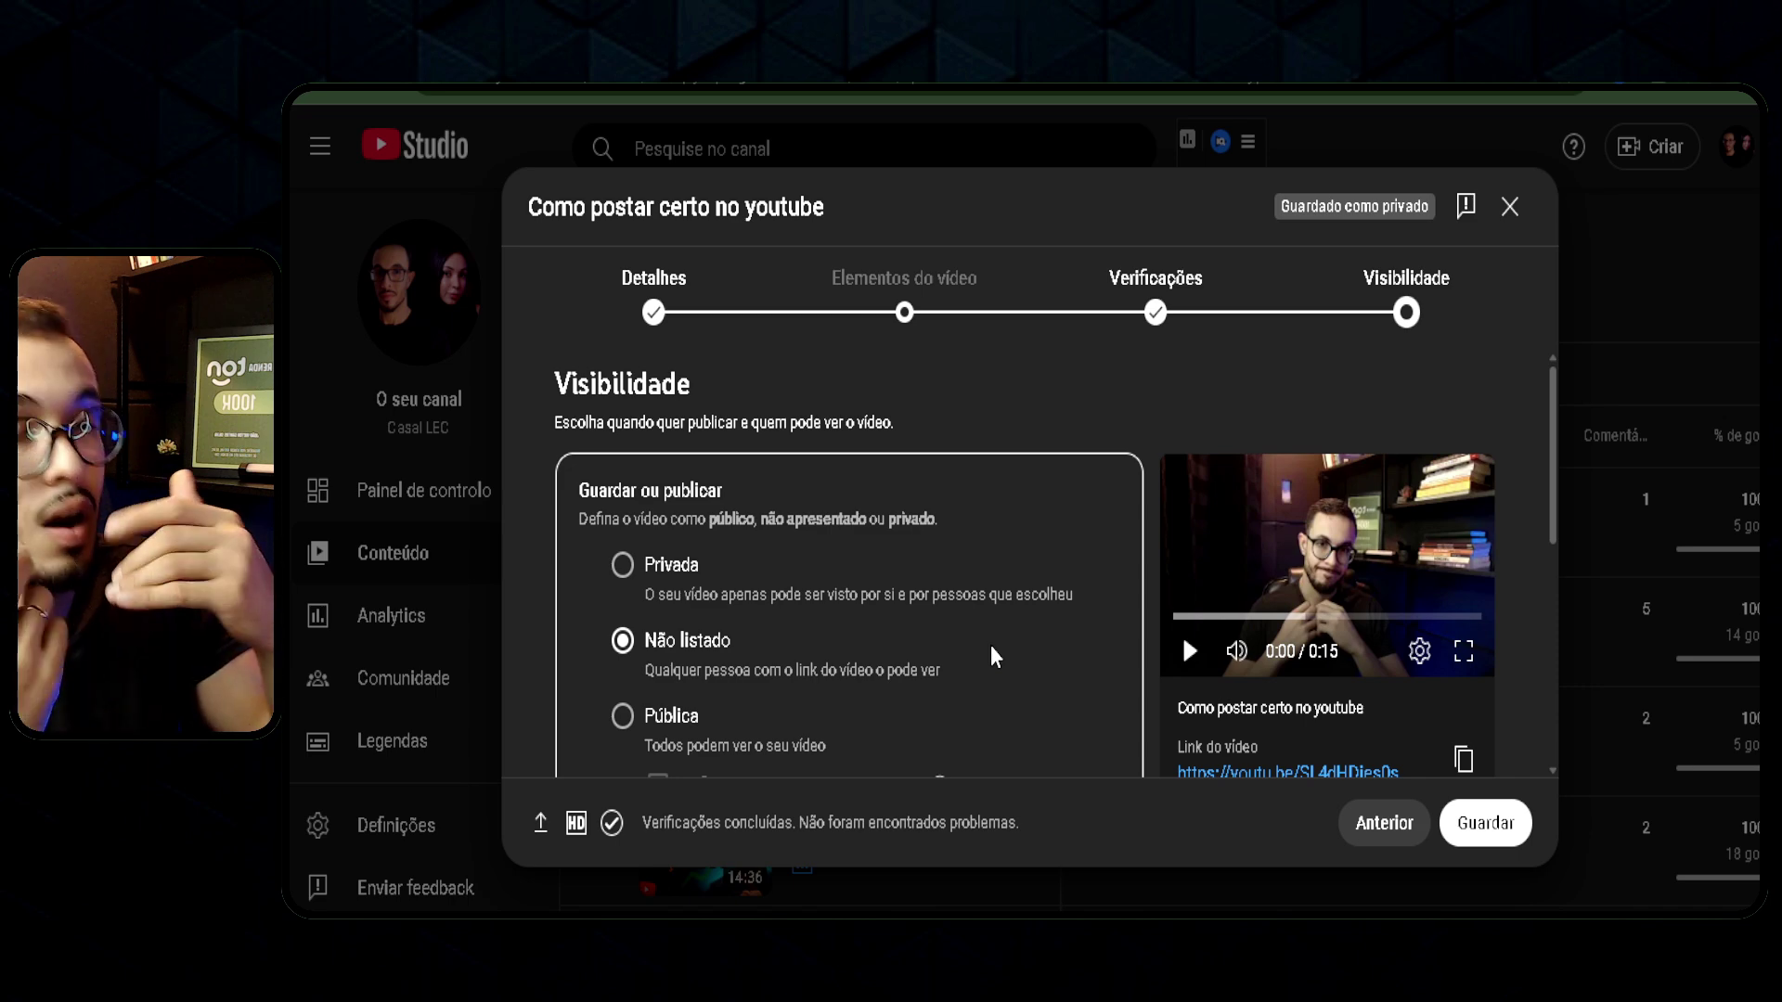
{"action": "left_click", "coordinate": [1489, 823]}
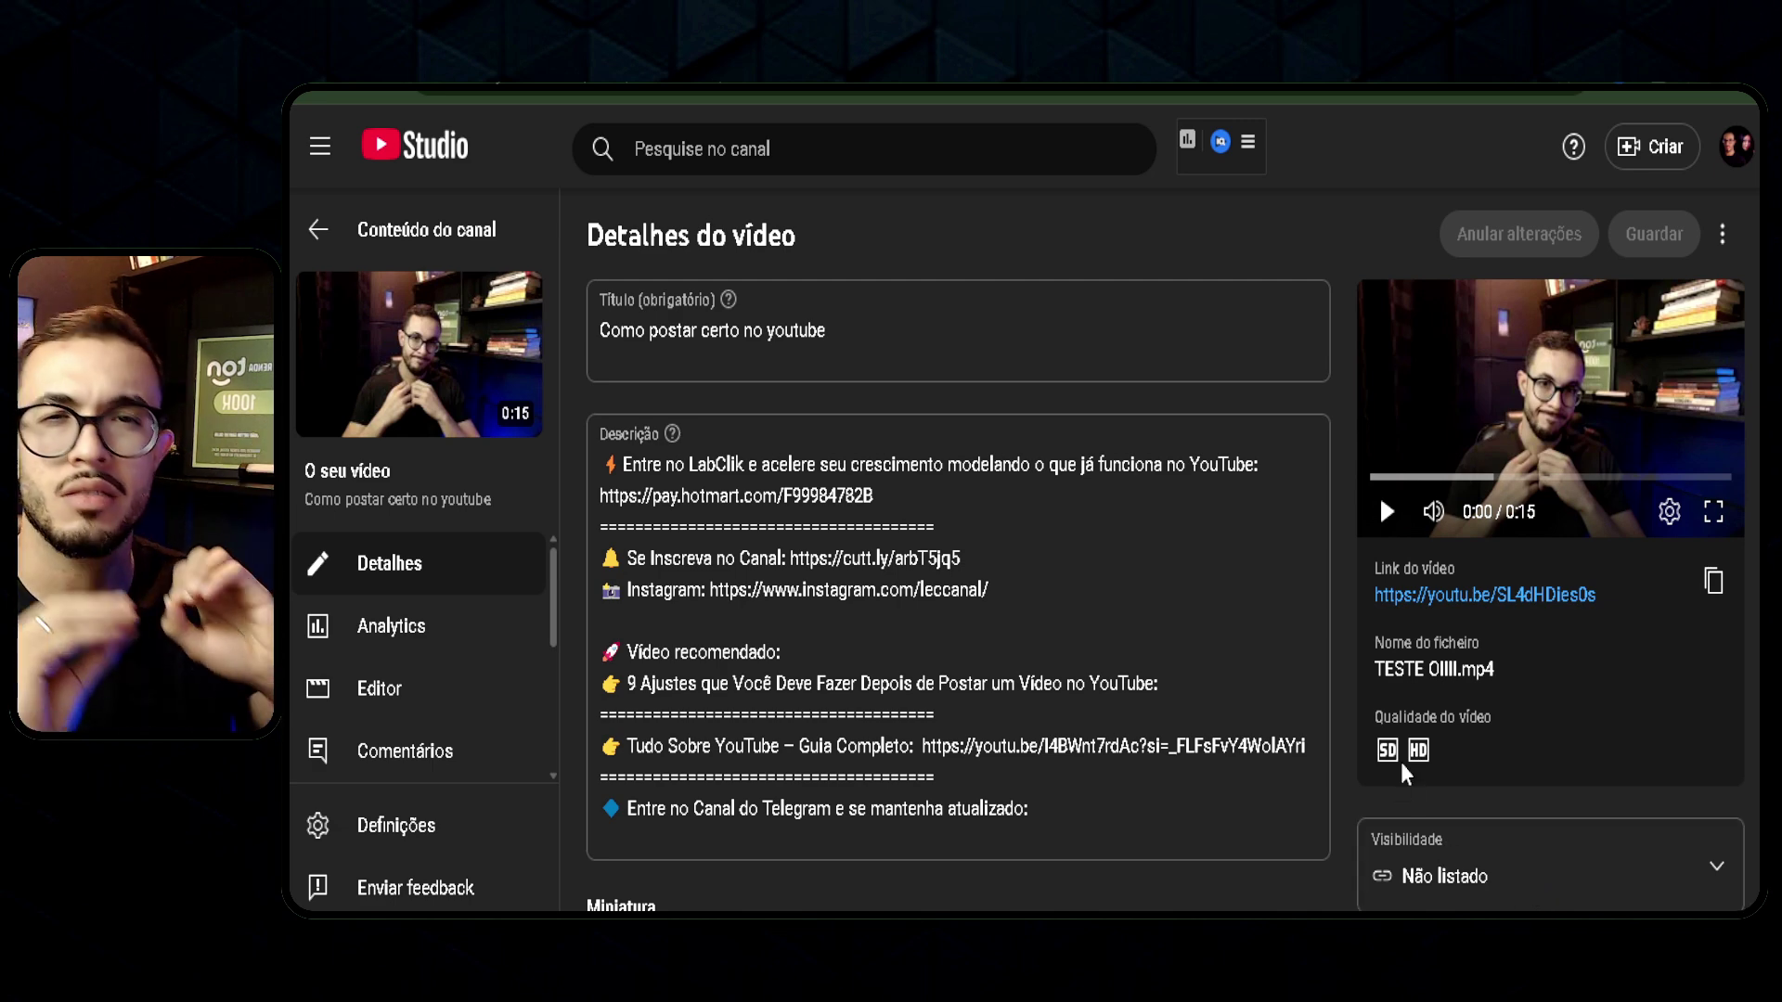
Set up a thumbnail comparison test with two uploaded images and save the video's changes.
{"action": "scroll", "coordinate": [954, 612], "scroll_direction": "down", "scroll_amount": 3}
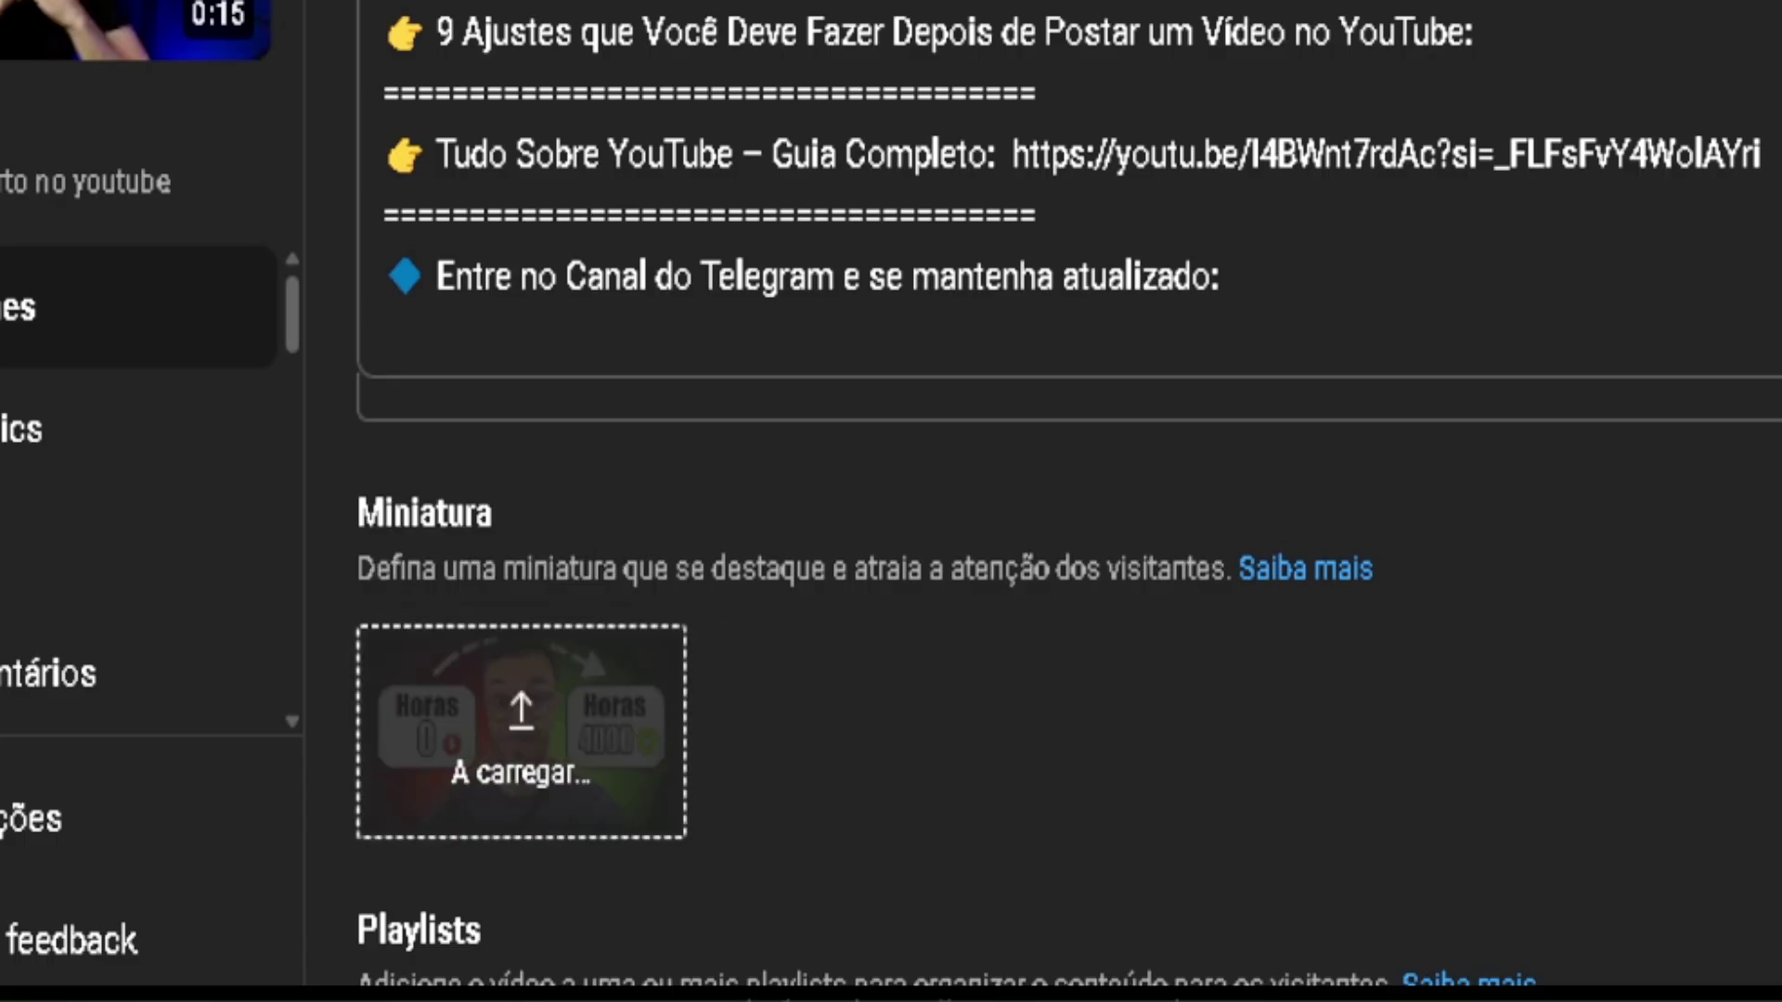
{"action": "left_click", "coordinate": [705, 655]}
{"action": "left_click", "coordinate": [881, 775]}
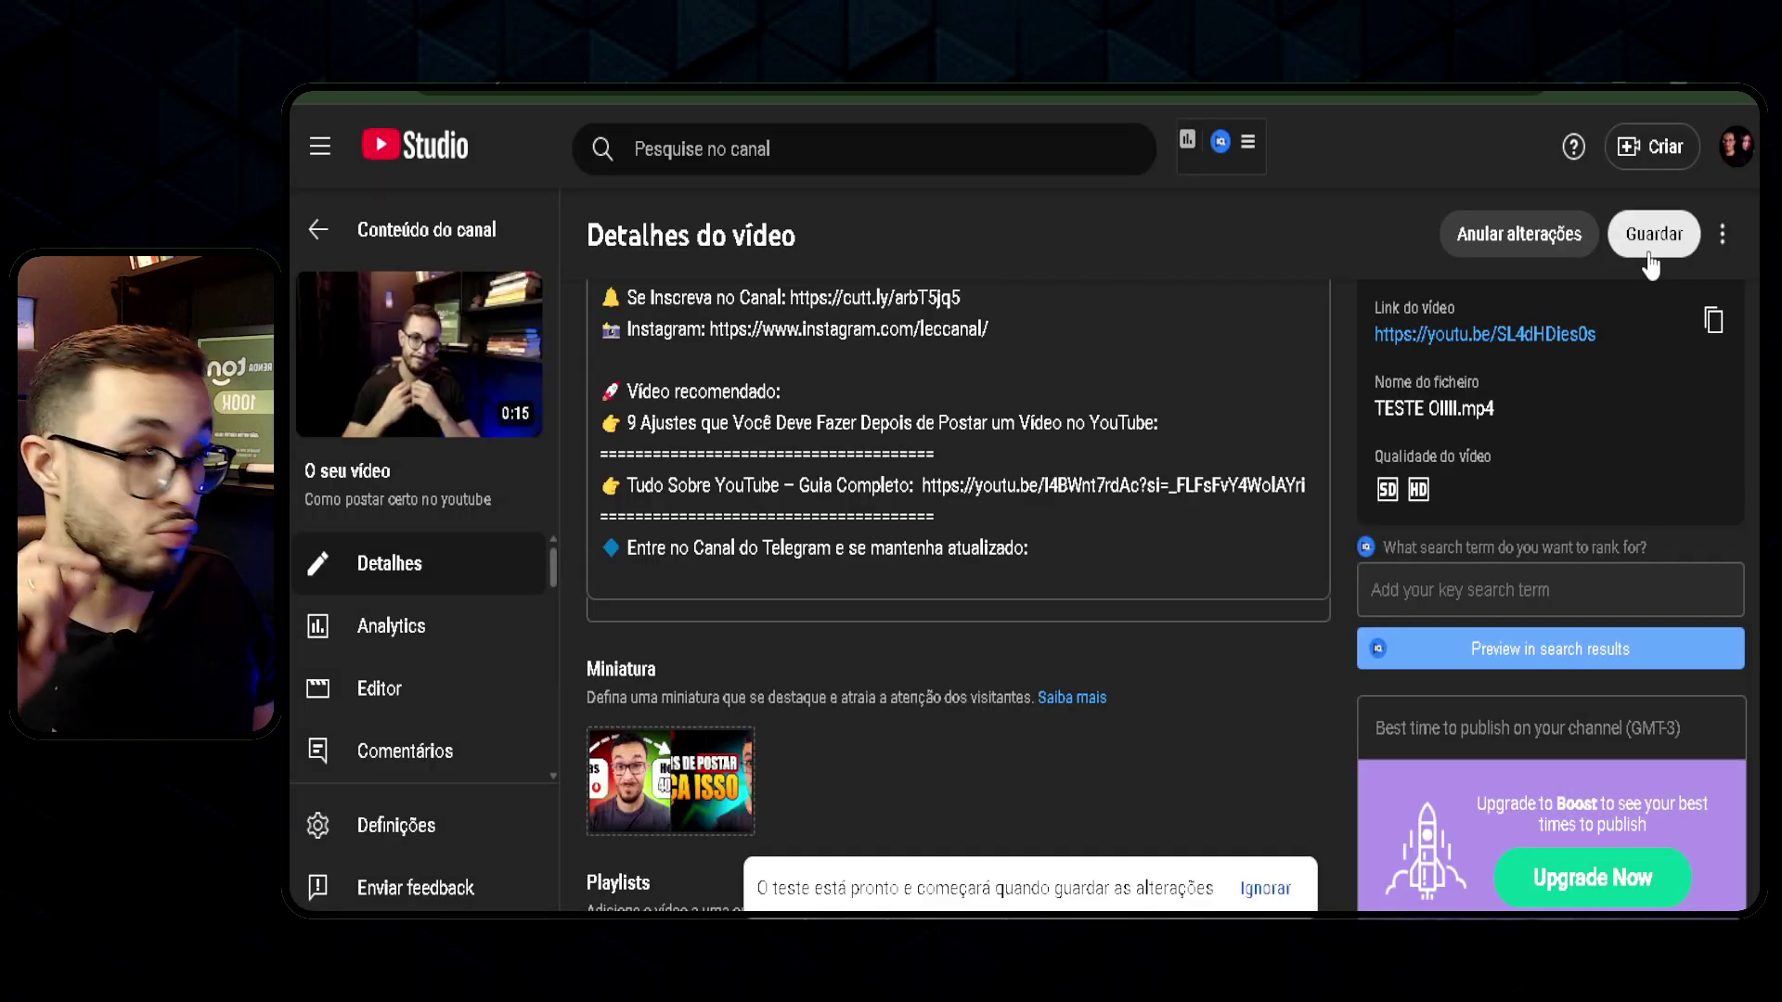
{"action": "left_click", "coordinate": [1648, 250]}
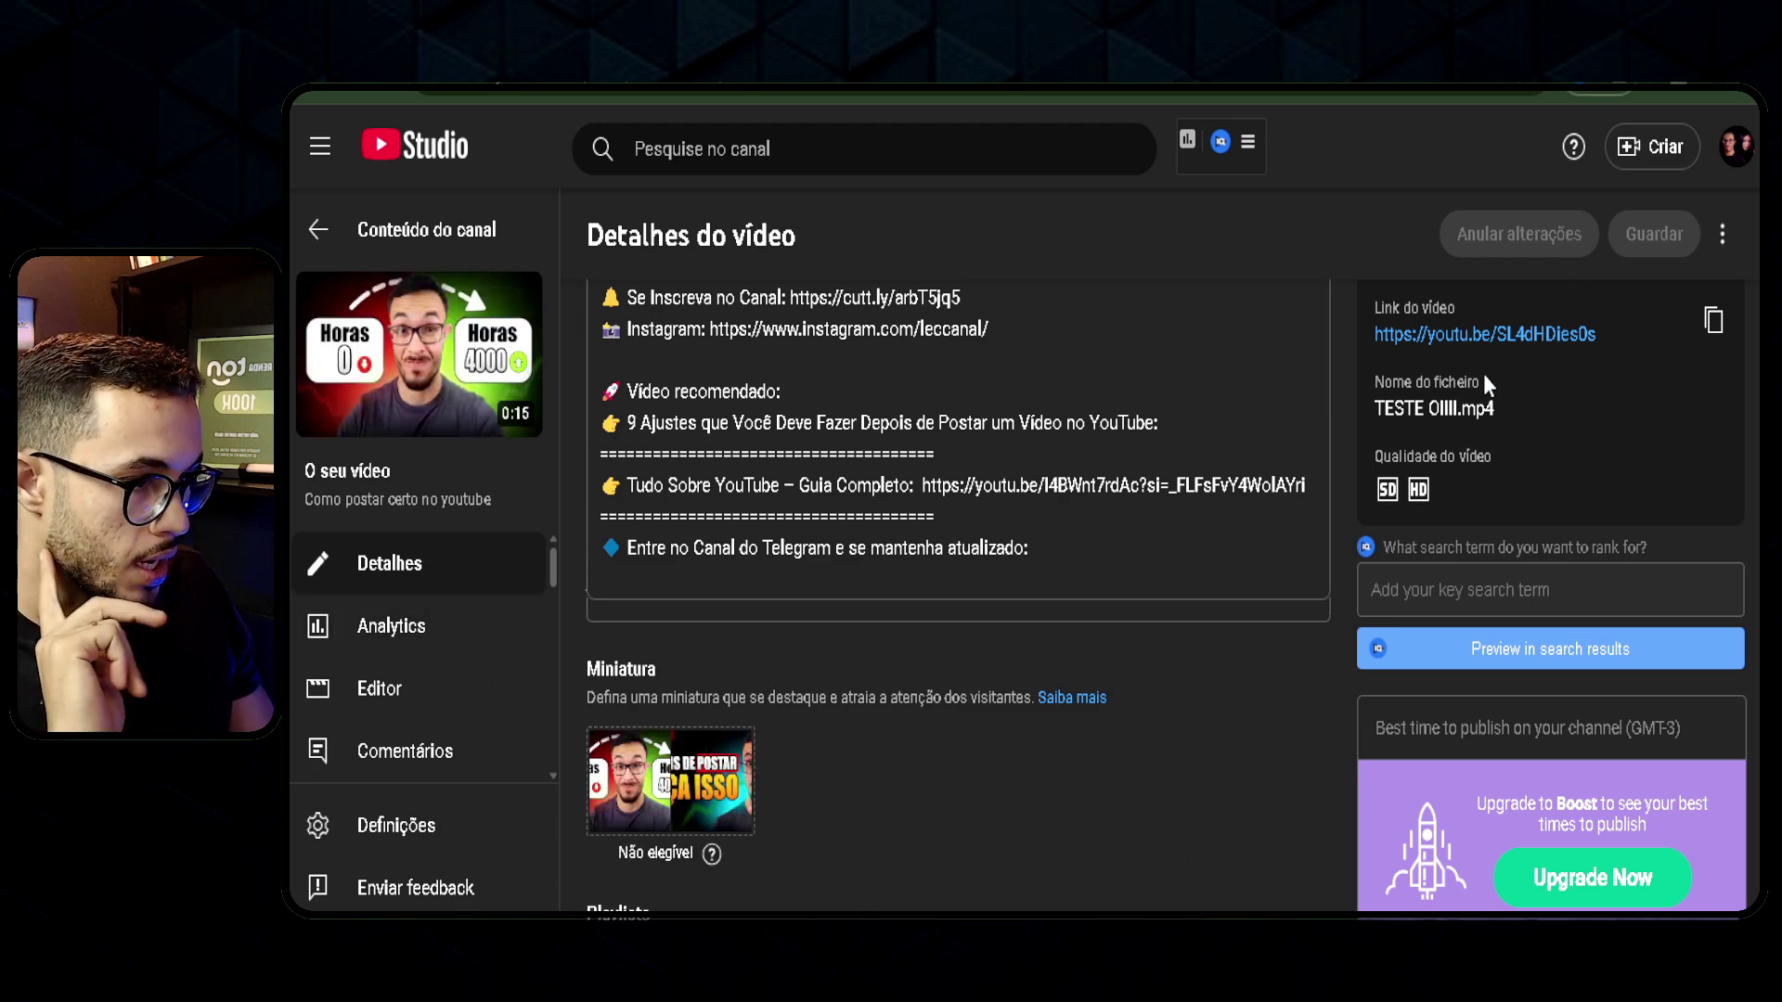
{"action": "scroll", "coordinate": [1488, 383], "scroll_direction": "down", "scroll_amount": 1}
{"action": "scroll", "coordinate": [898, 730], "scroll_direction": "up", "scroll_amount": 1}
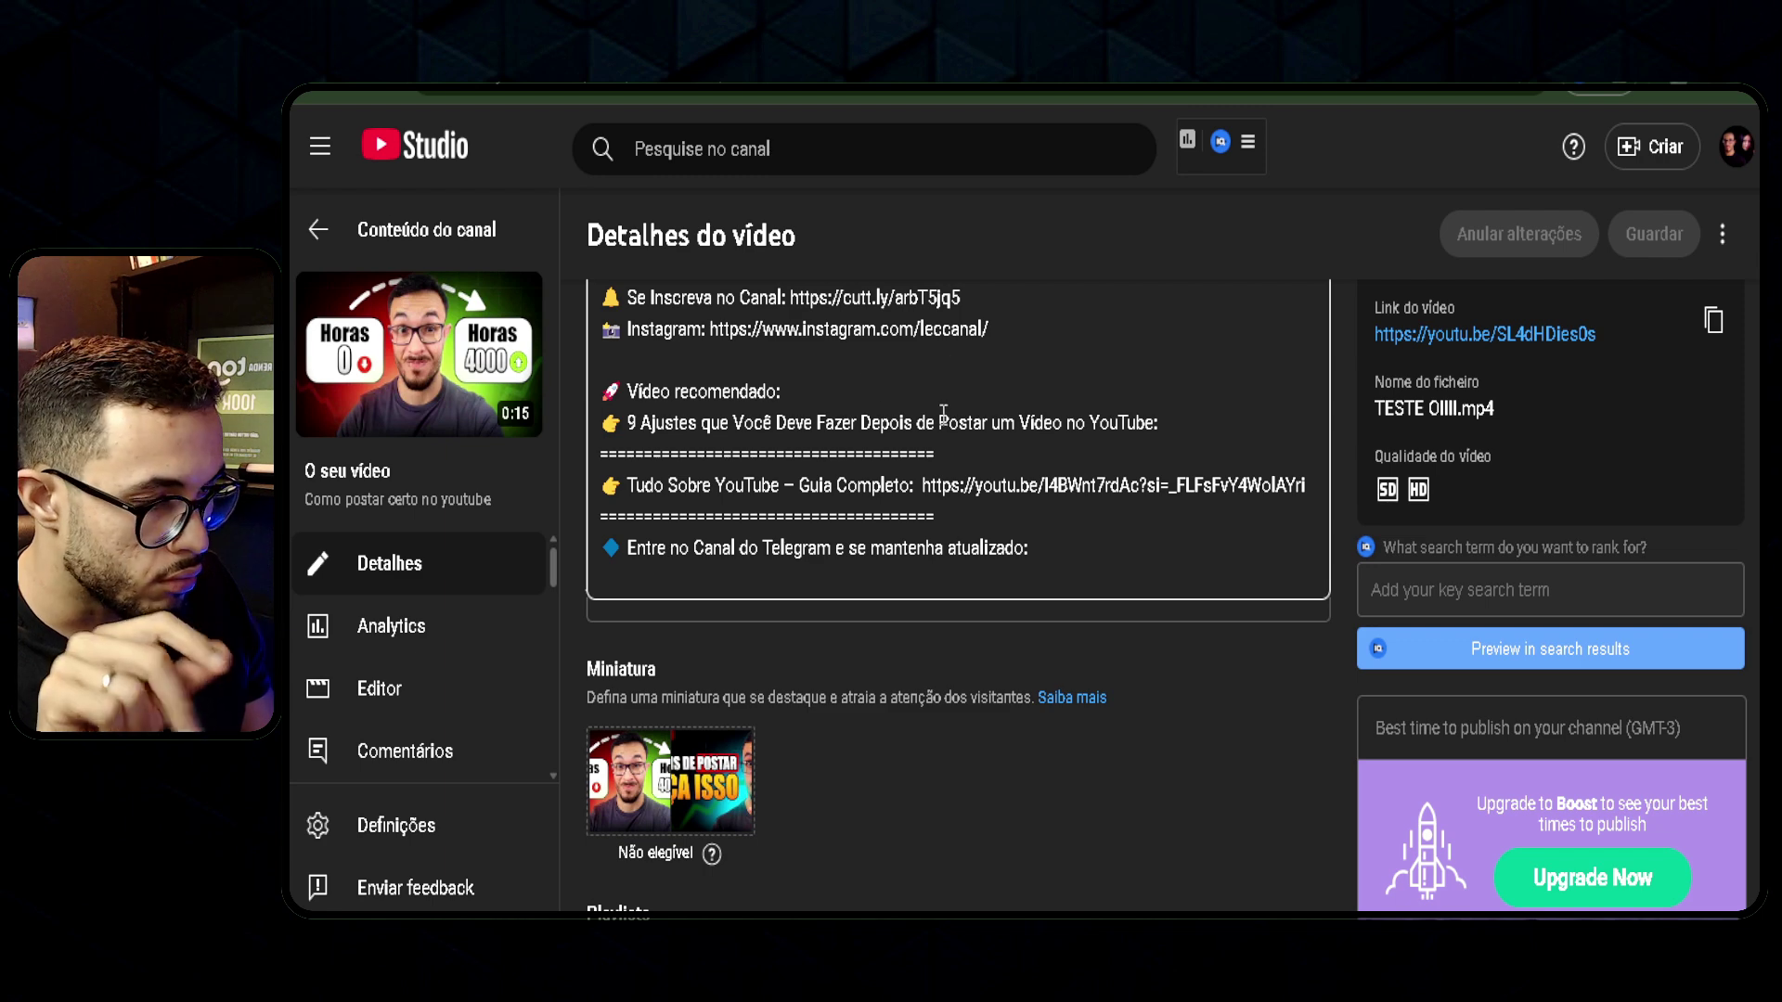
{"action": "scroll", "coordinate": [807, 649], "scroll_direction": "down", "scroll_amount": 1}
{"action": "scroll", "coordinate": [798, 743], "scroll_direction": "up", "scroll_amount": 3}
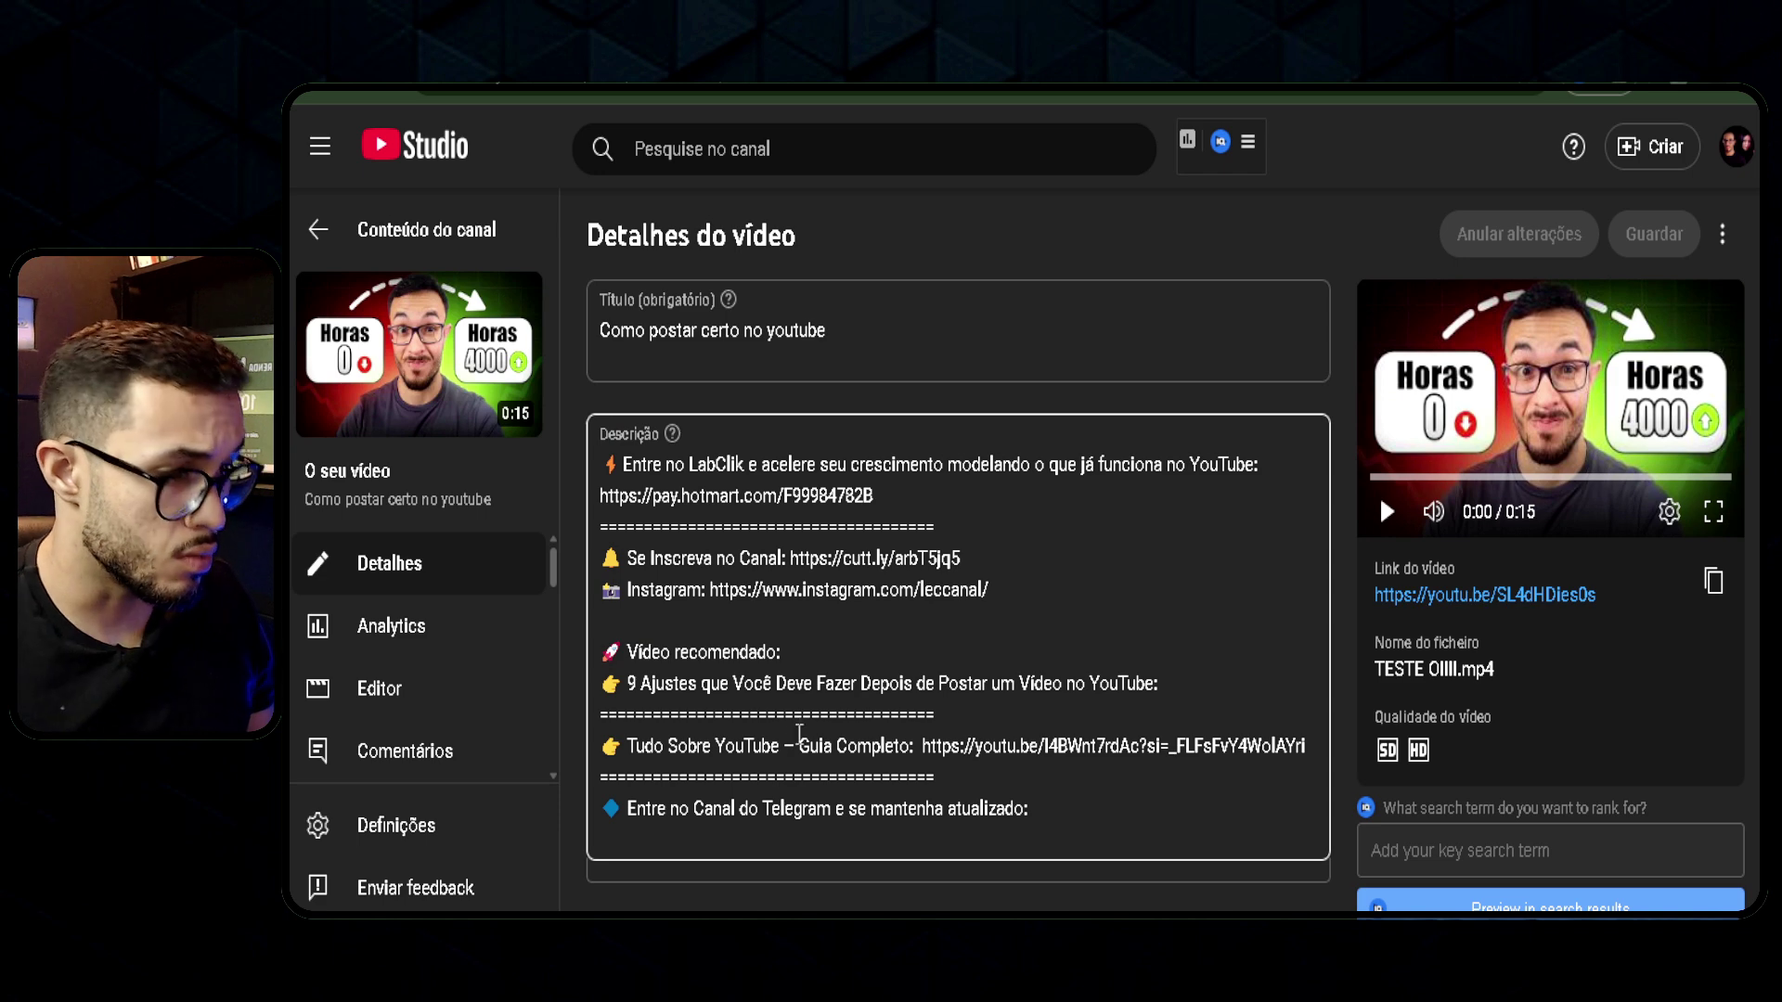
{"action": "scroll", "coordinate": [631, 683], "scroll_direction": "down", "scroll_amount": 3}
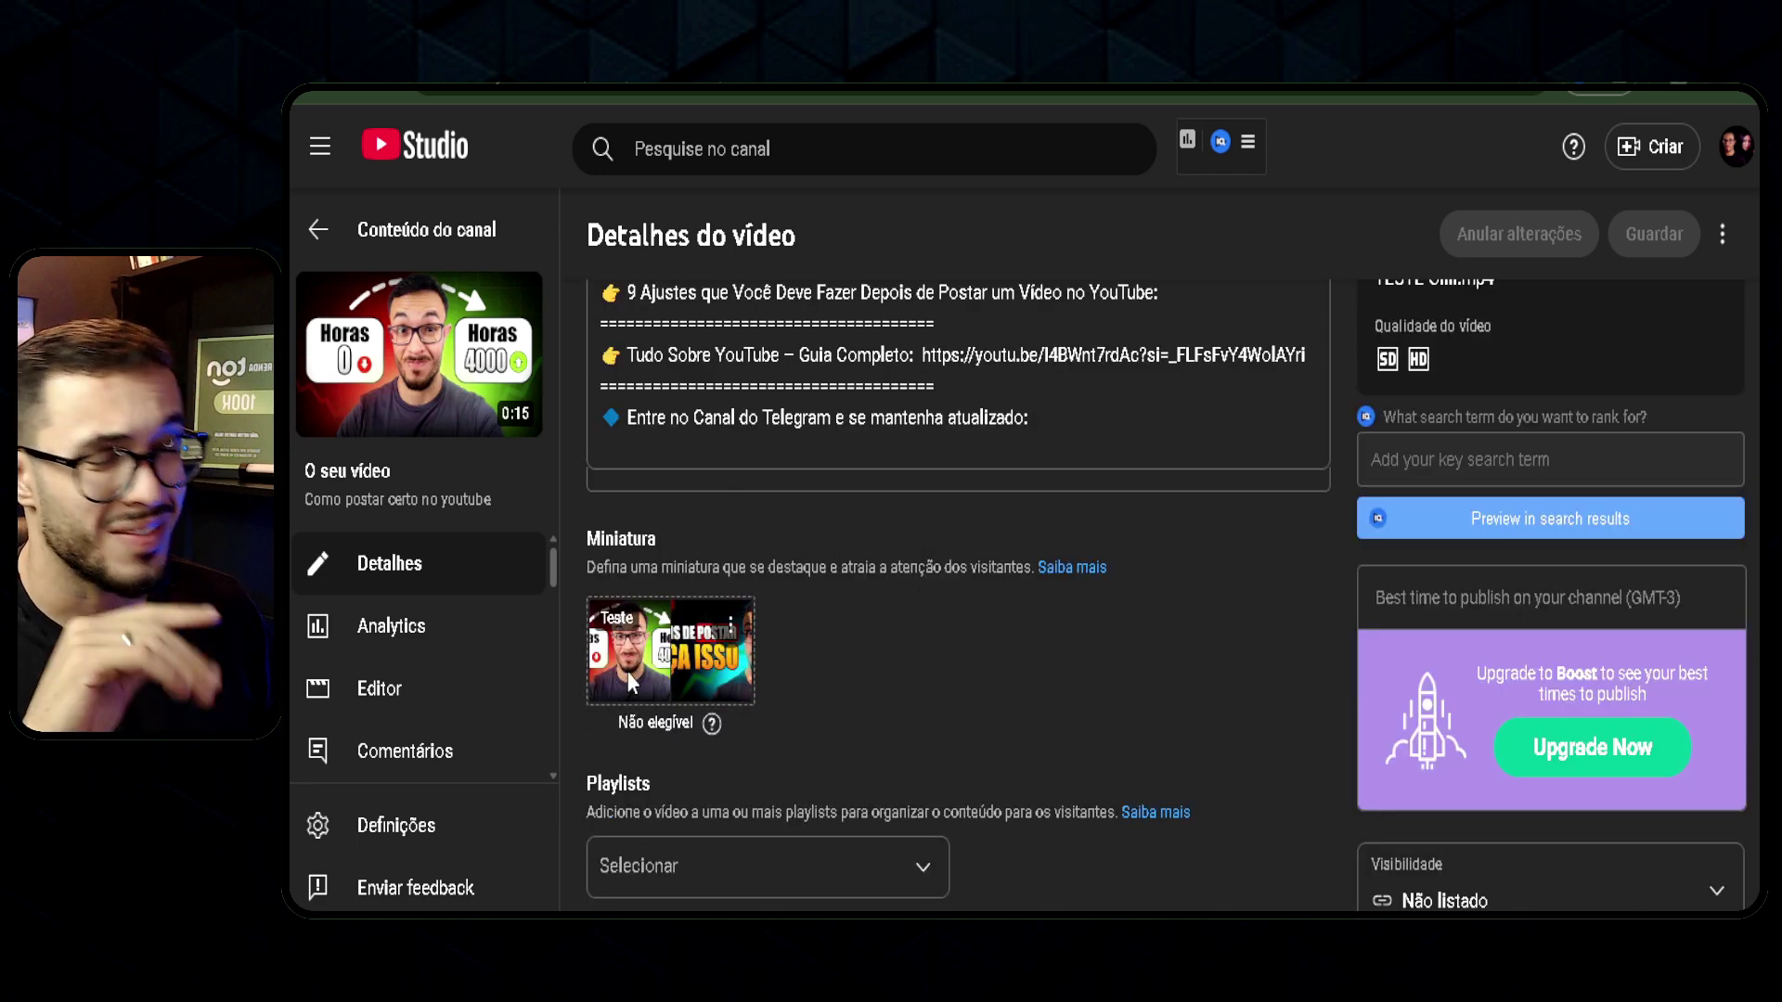
{"action": "left_click", "coordinate": [725, 653]}
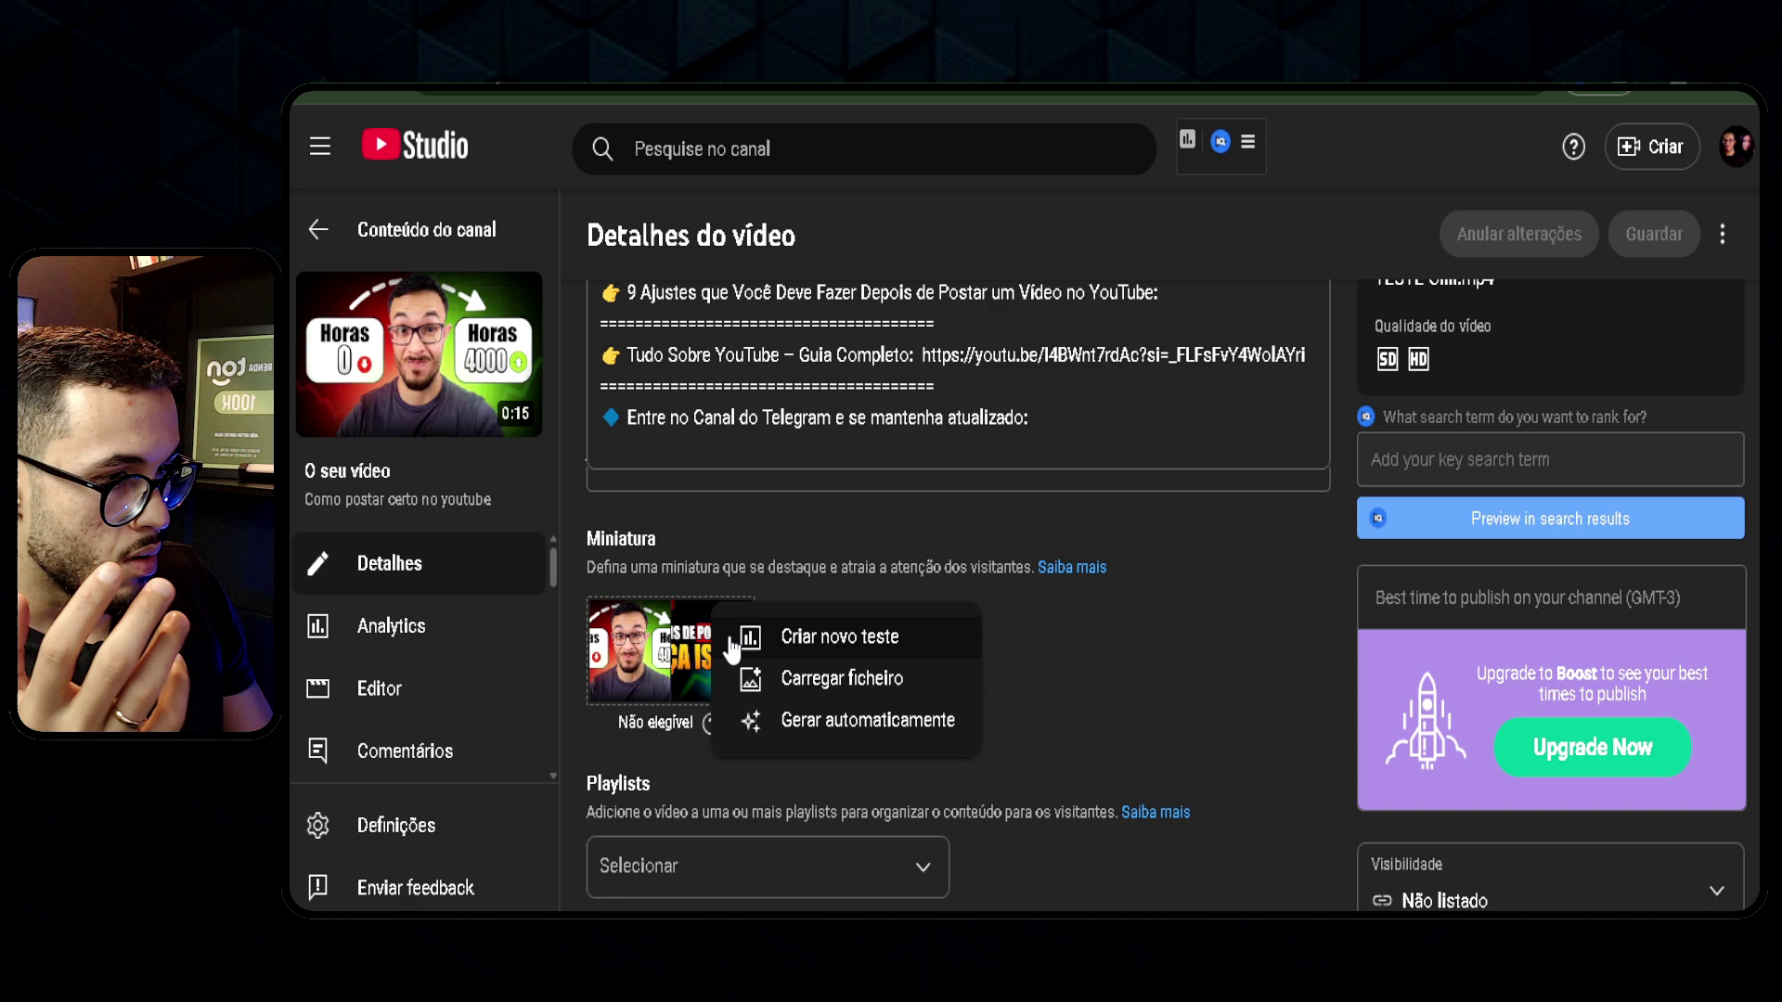
{"action": "left_click", "coordinate": [759, 720]}
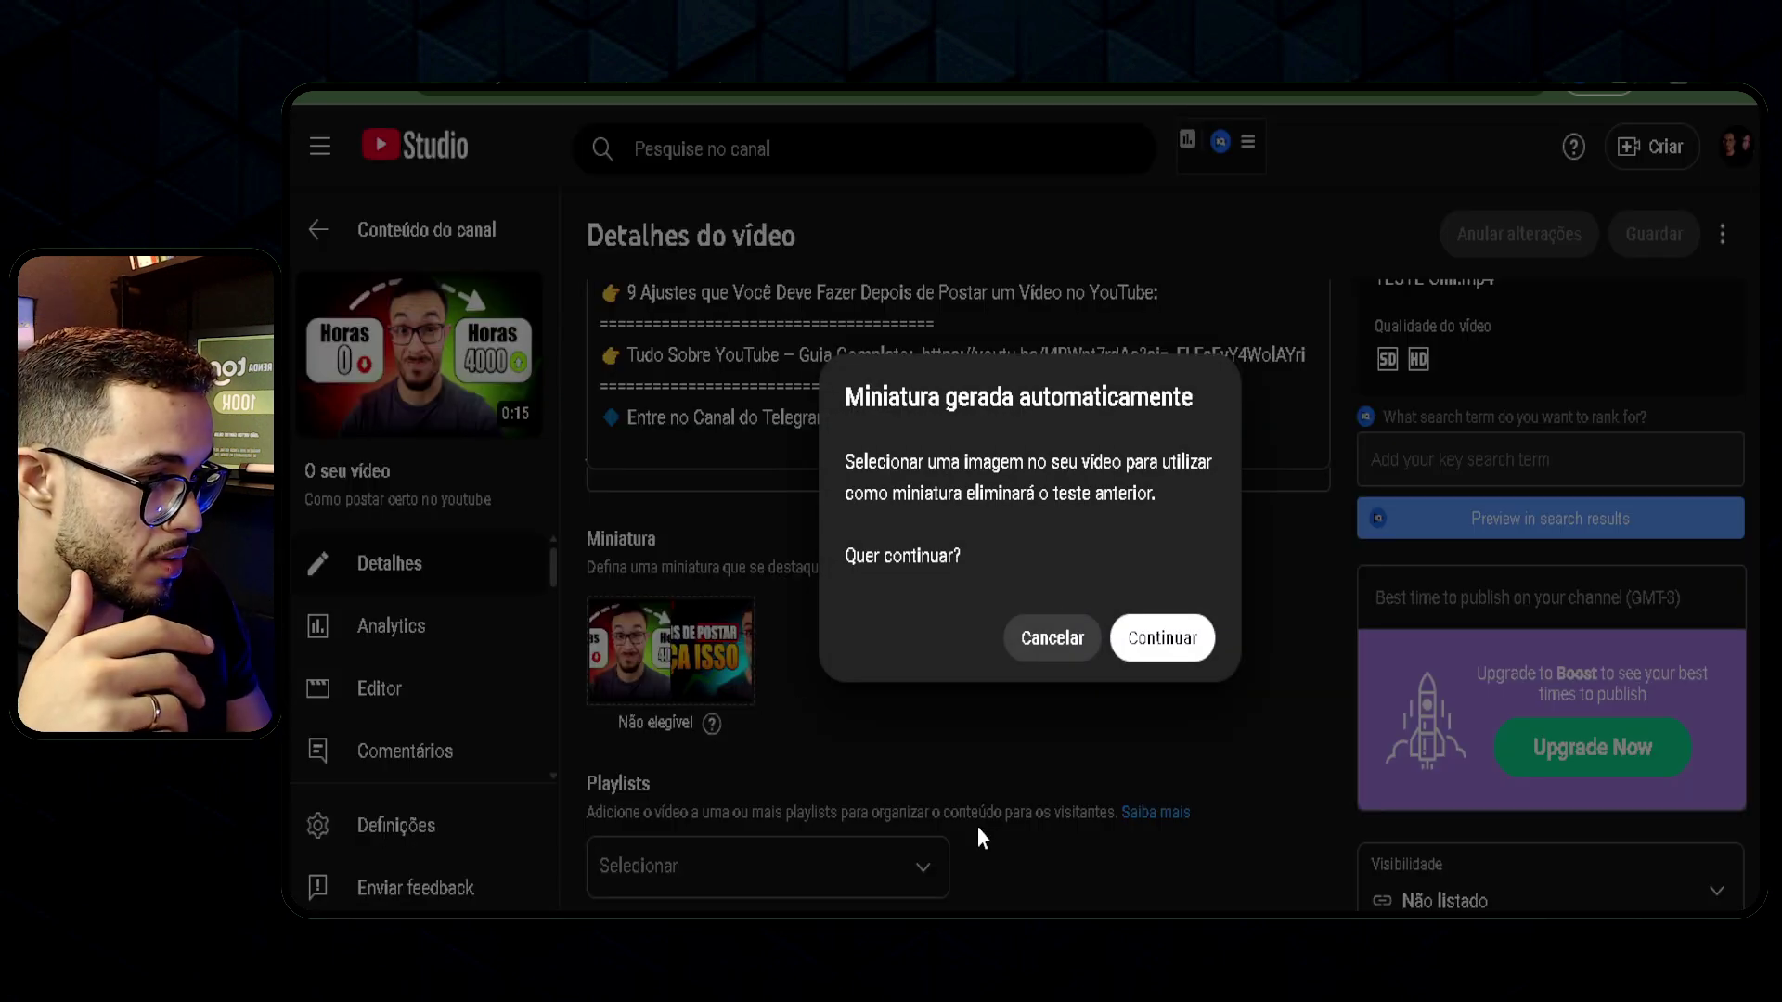
{"action": "left_click", "coordinate": [1054, 645]}
{"action": "left_click", "coordinate": [724, 641]}
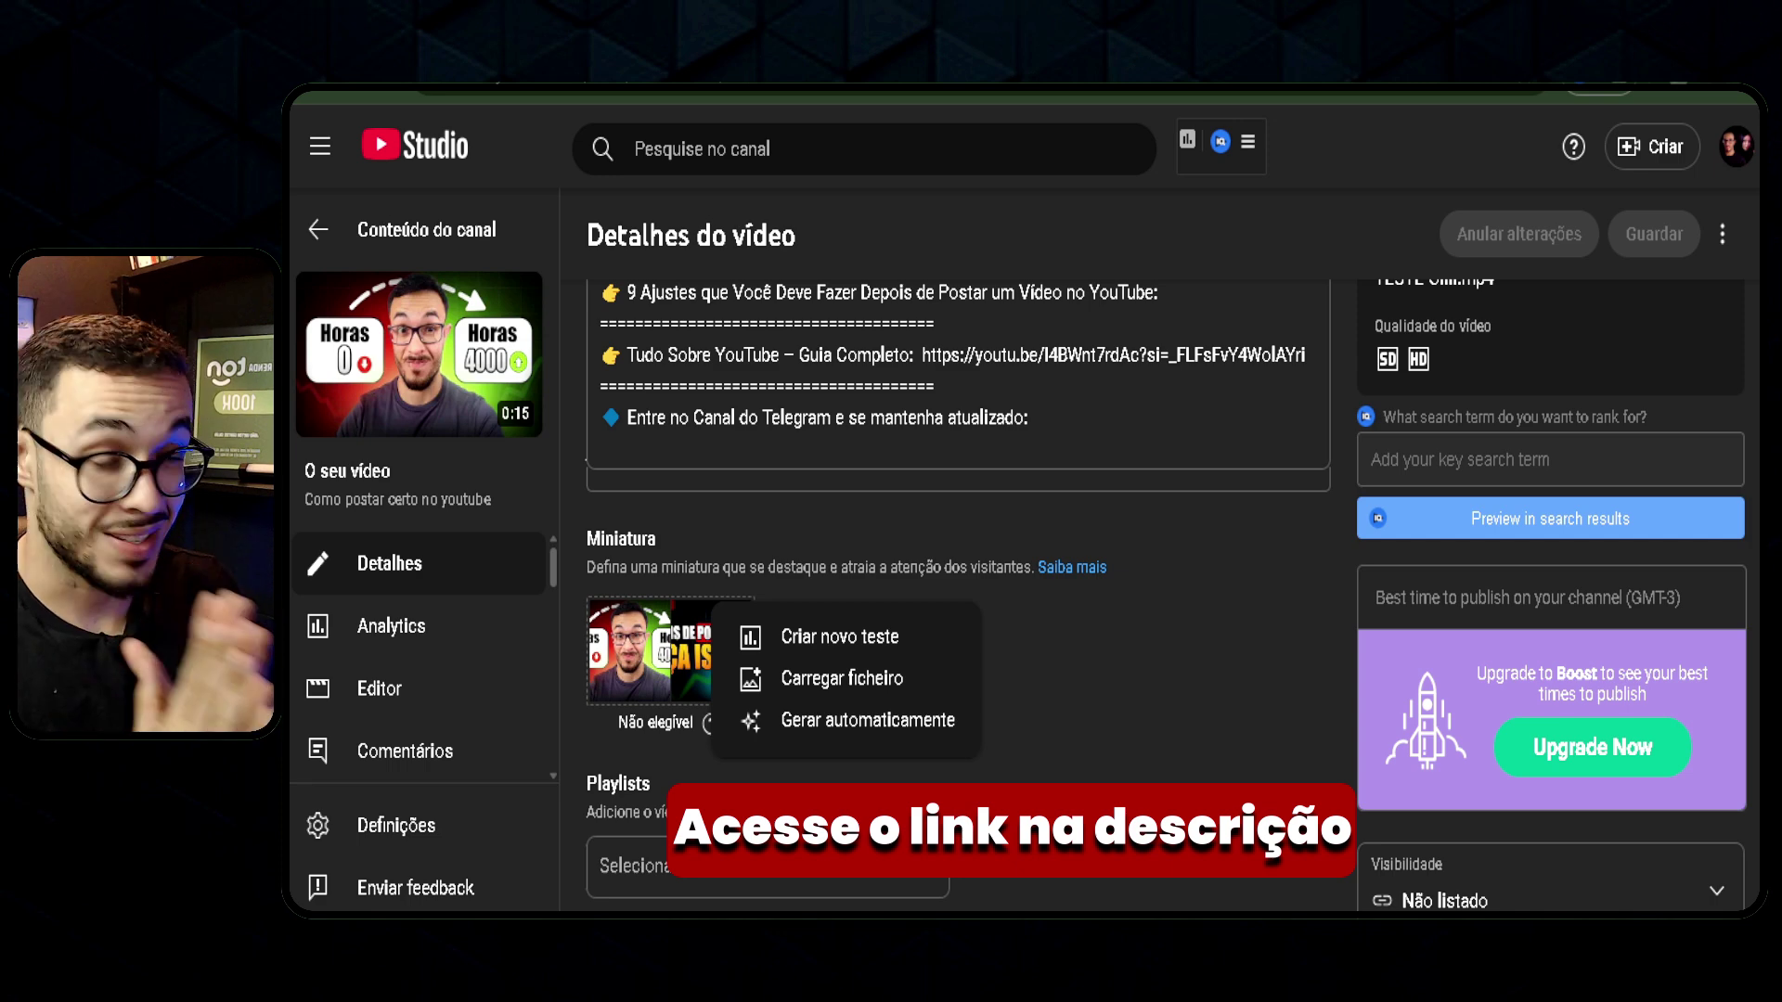
Add the video to the playlist "Tudo Sobre YouTube com o Casal LEC – Guia Completo".
{"action": "scroll", "coordinate": [988, 575], "scroll_direction": "down", "scroll_amount": 4}
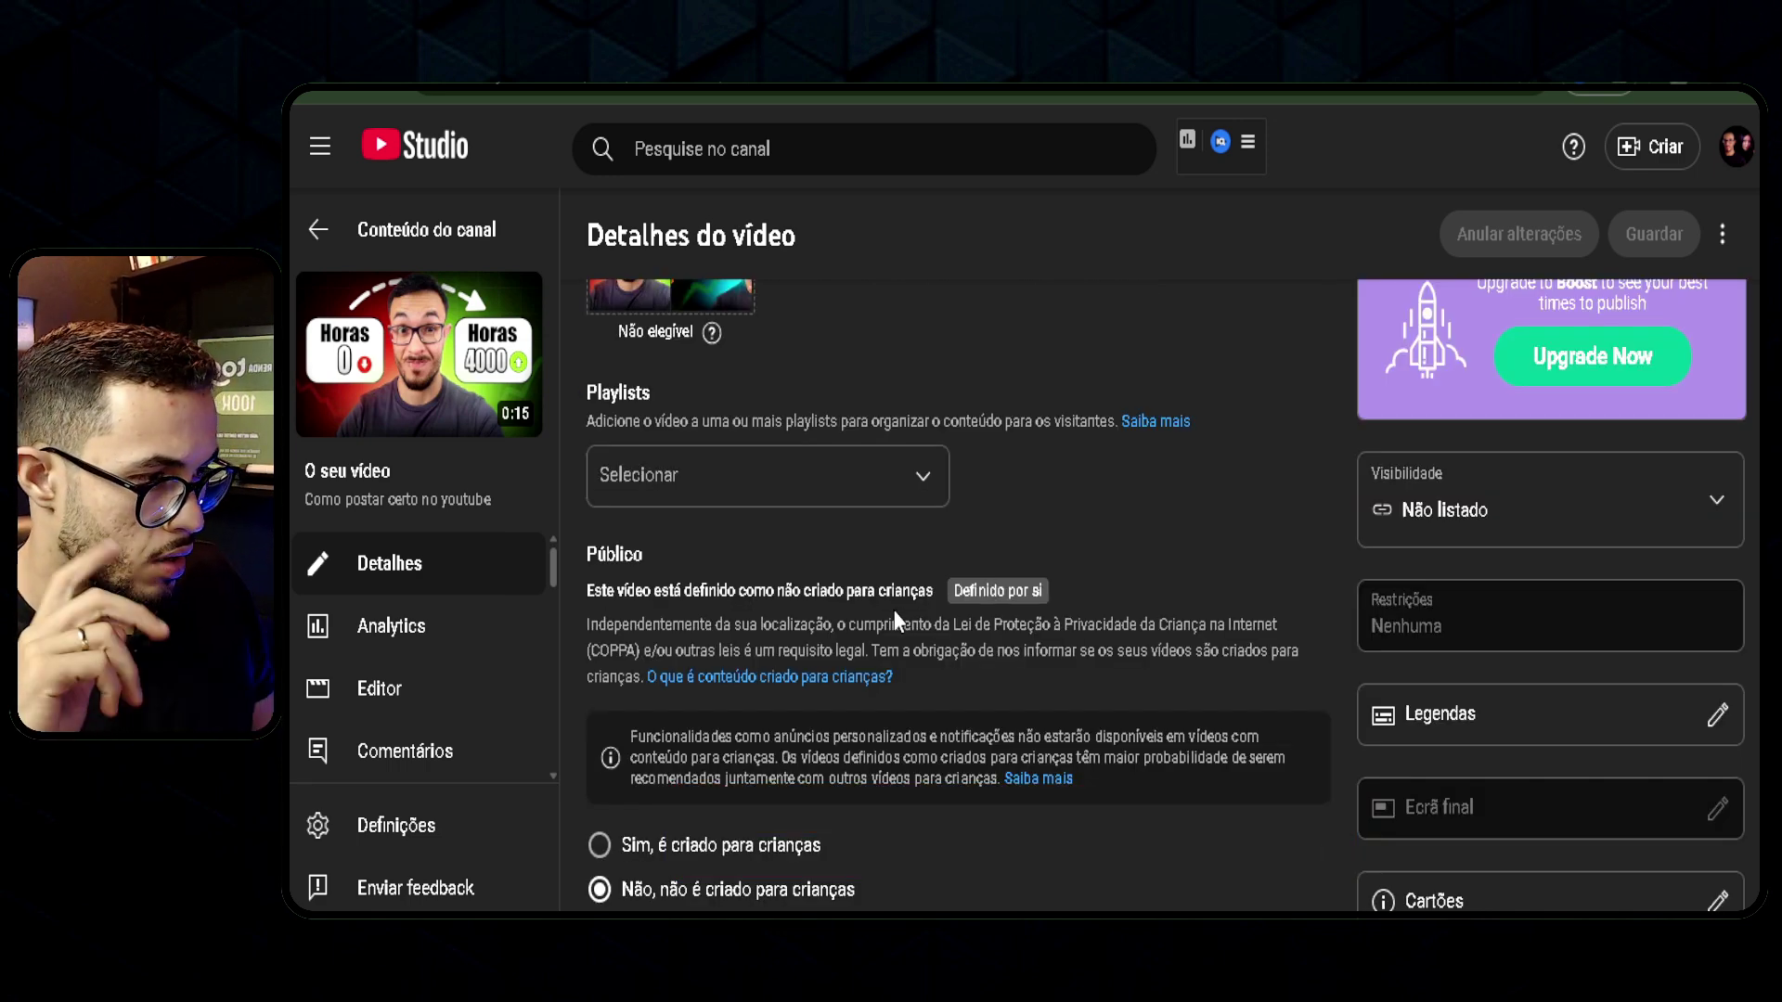
{"action": "left_click", "coordinate": [916, 486]}
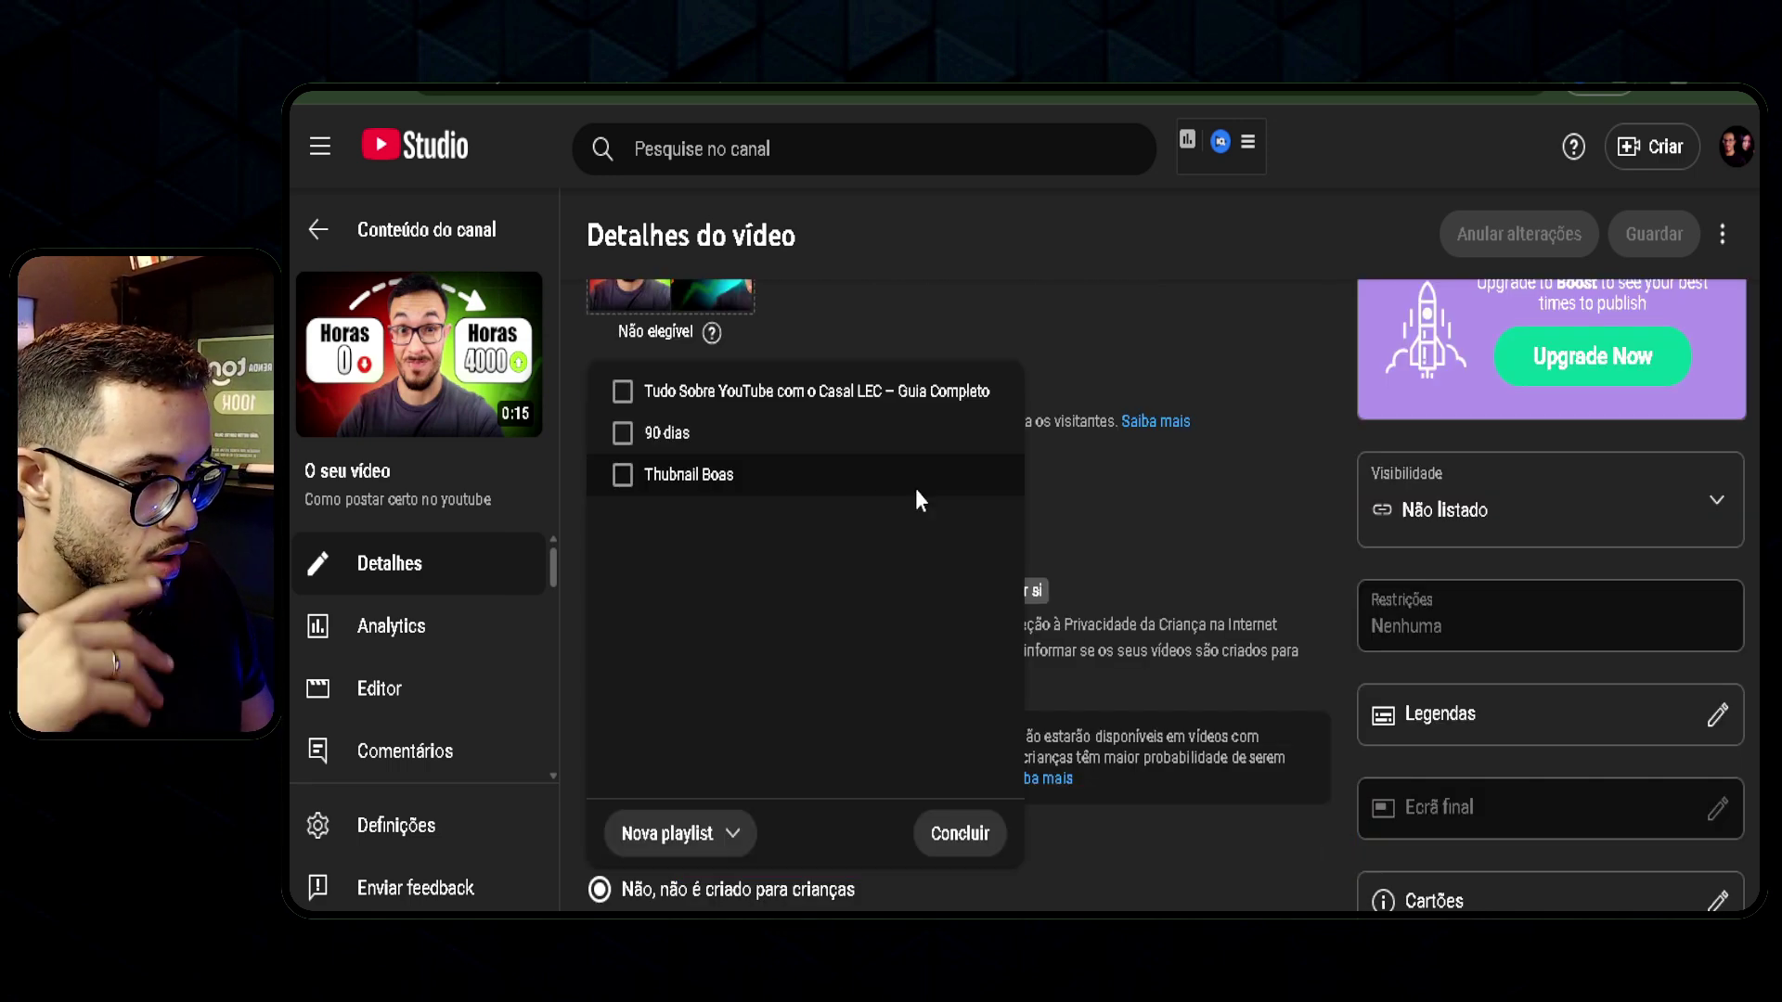
{"action": "left_click", "coordinate": [896, 415]}
{"action": "left_click", "coordinate": [961, 834]}
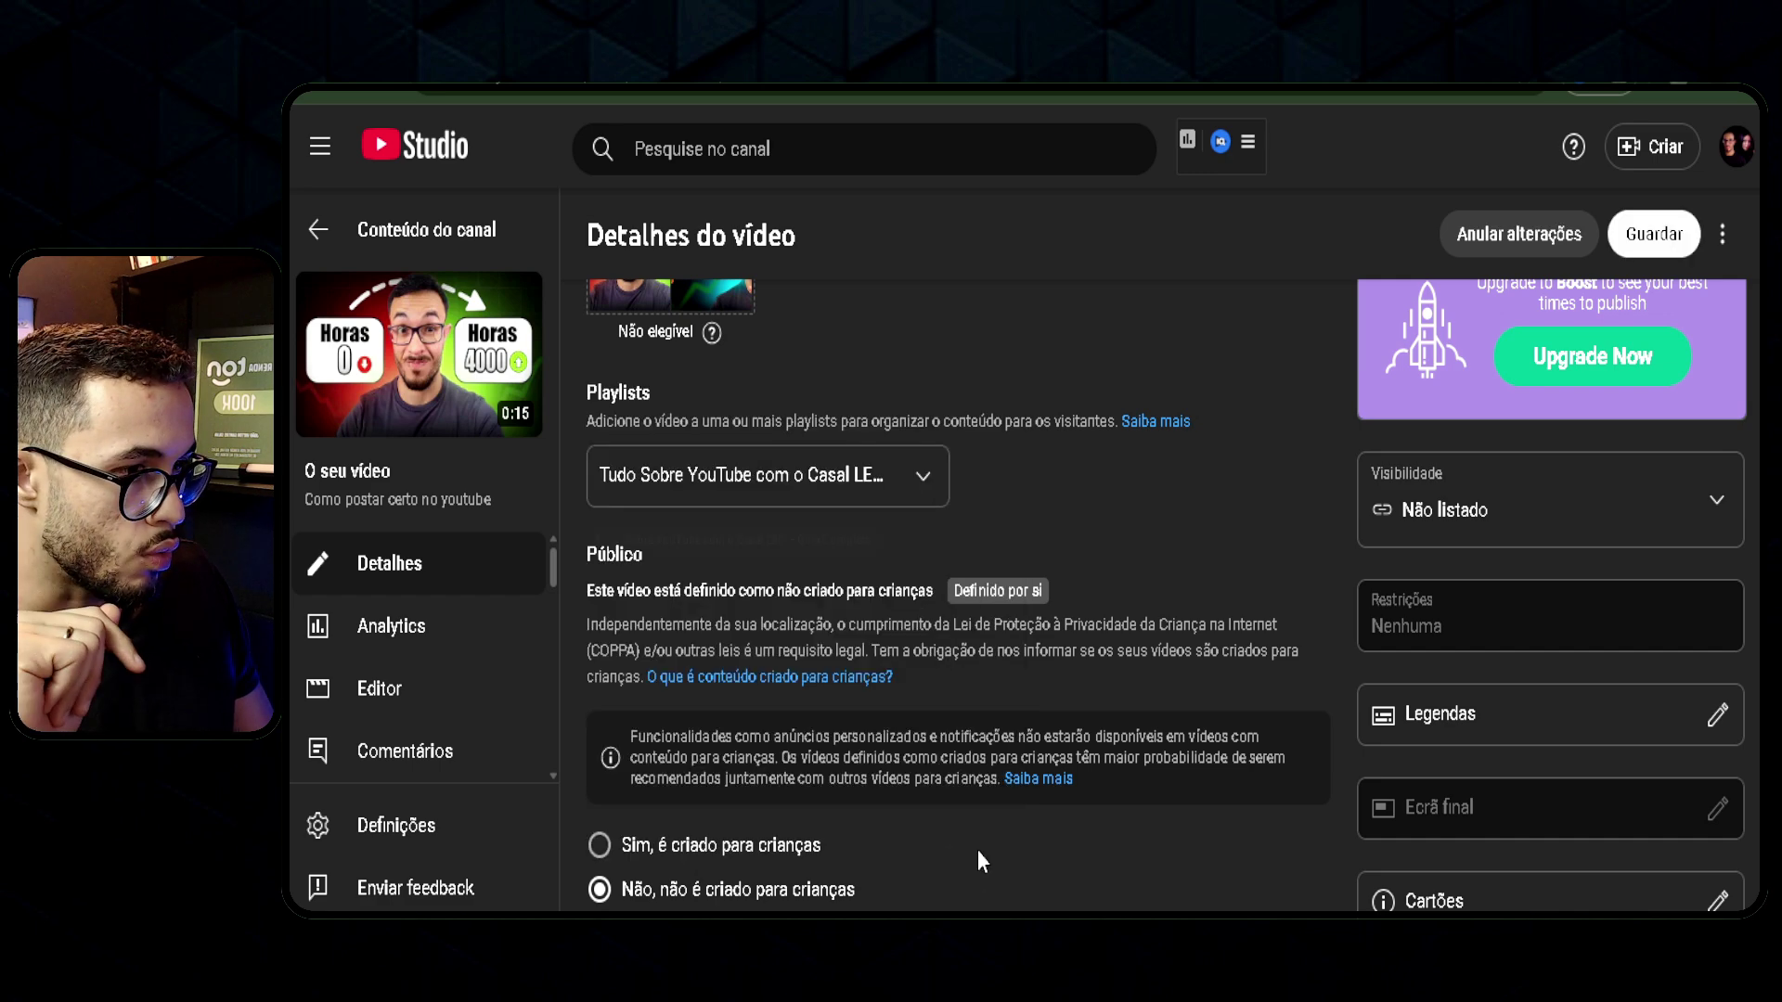
Go through the remaining video details down to the tags and save the video's changes.
{"action": "scroll", "coordinate": [977, 849], "scroll_direction": "down", "scroll_amount": 7}
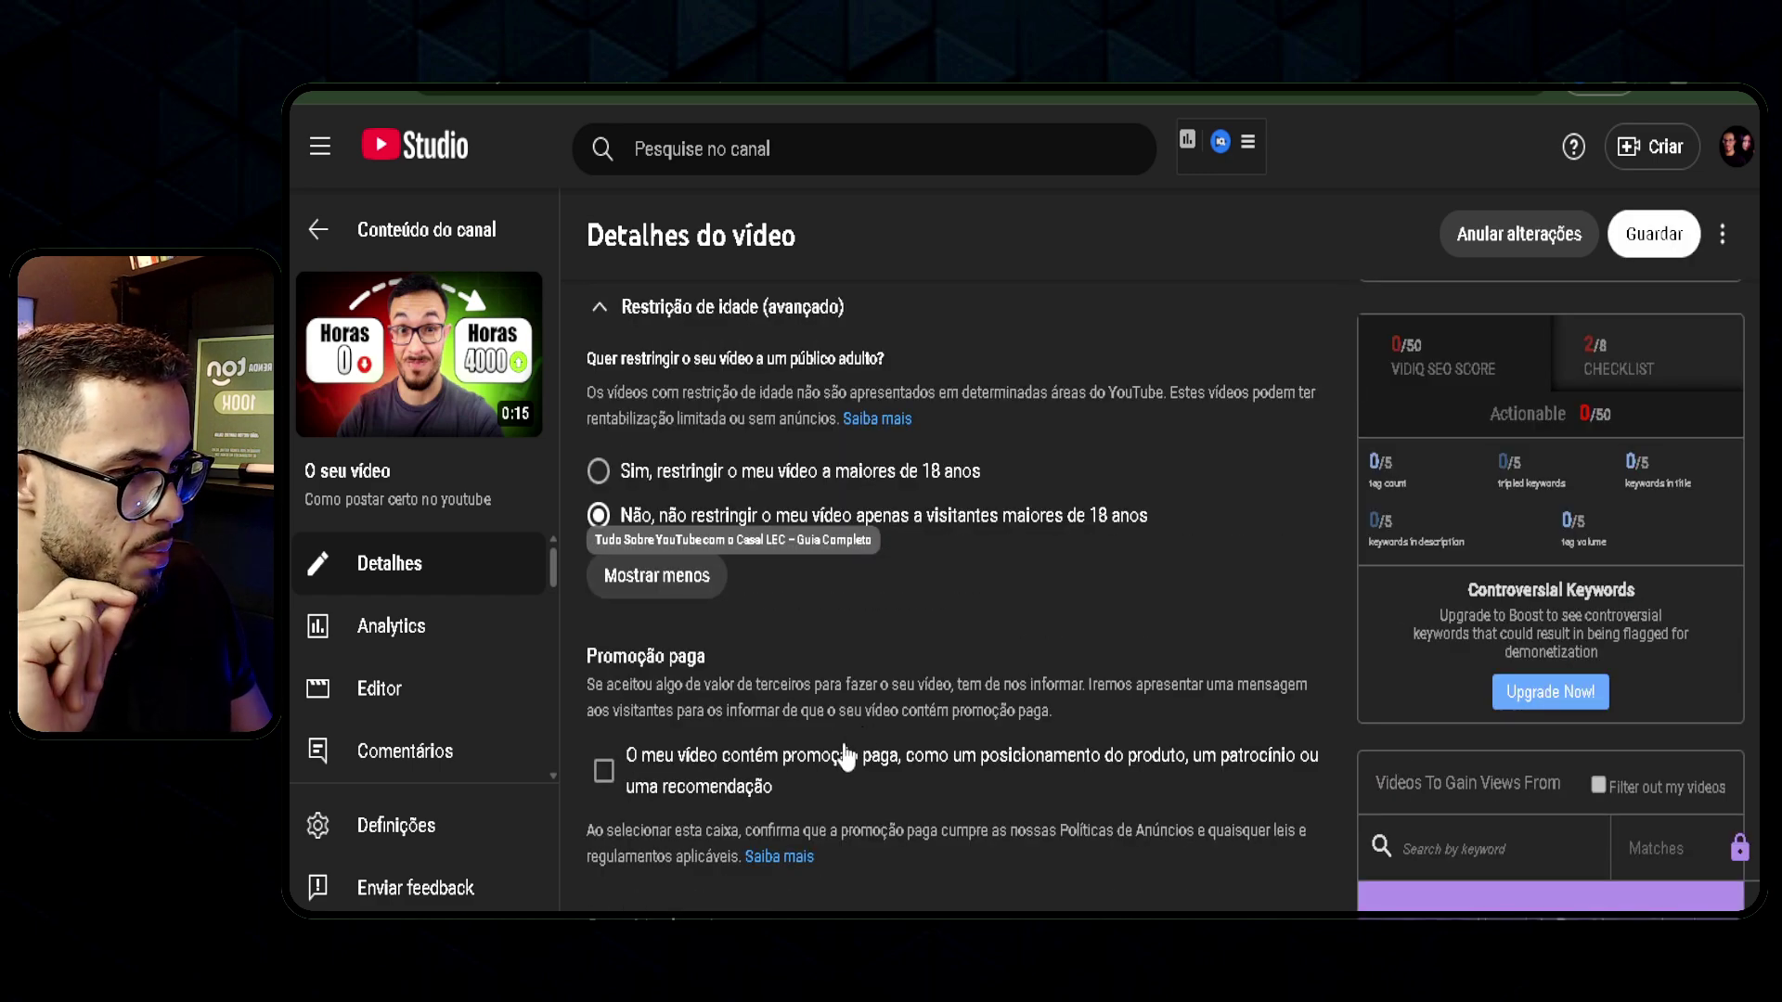
{"action": "scroll", "coordinate": [863, 743], "scroll_direction": "down", "scroll_amount": 8}
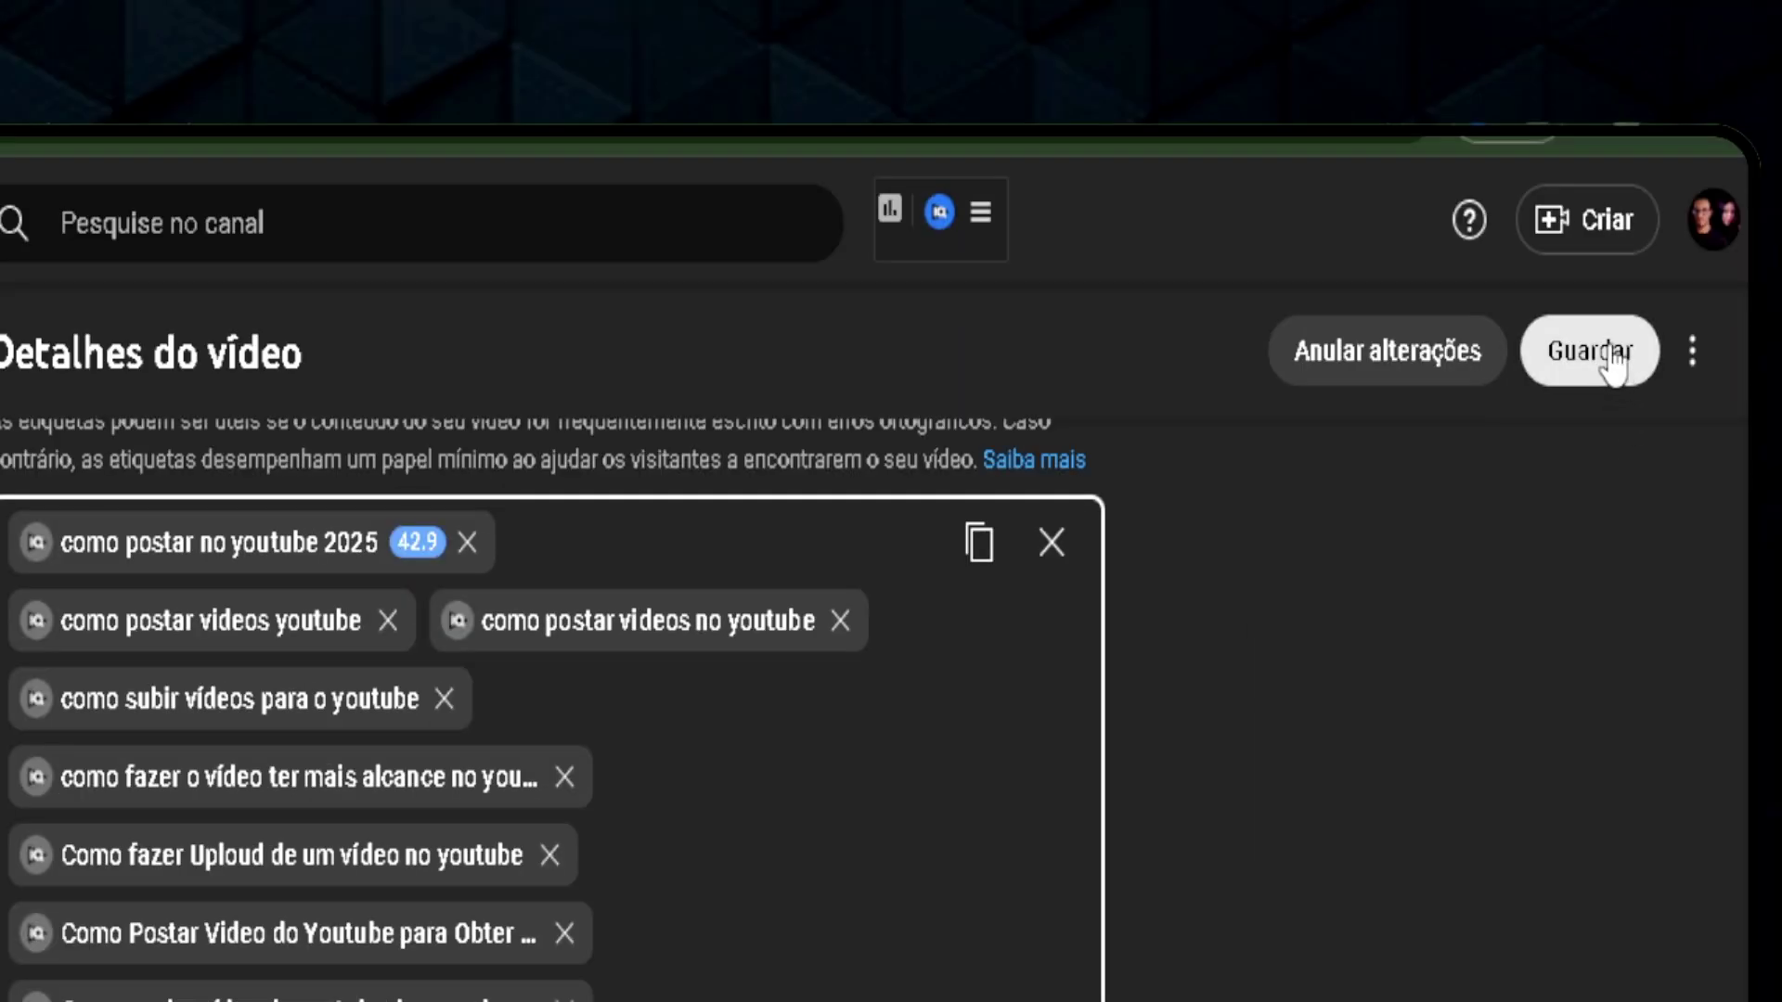
{"action": "left_click", "coordinate": [1614, 357]}
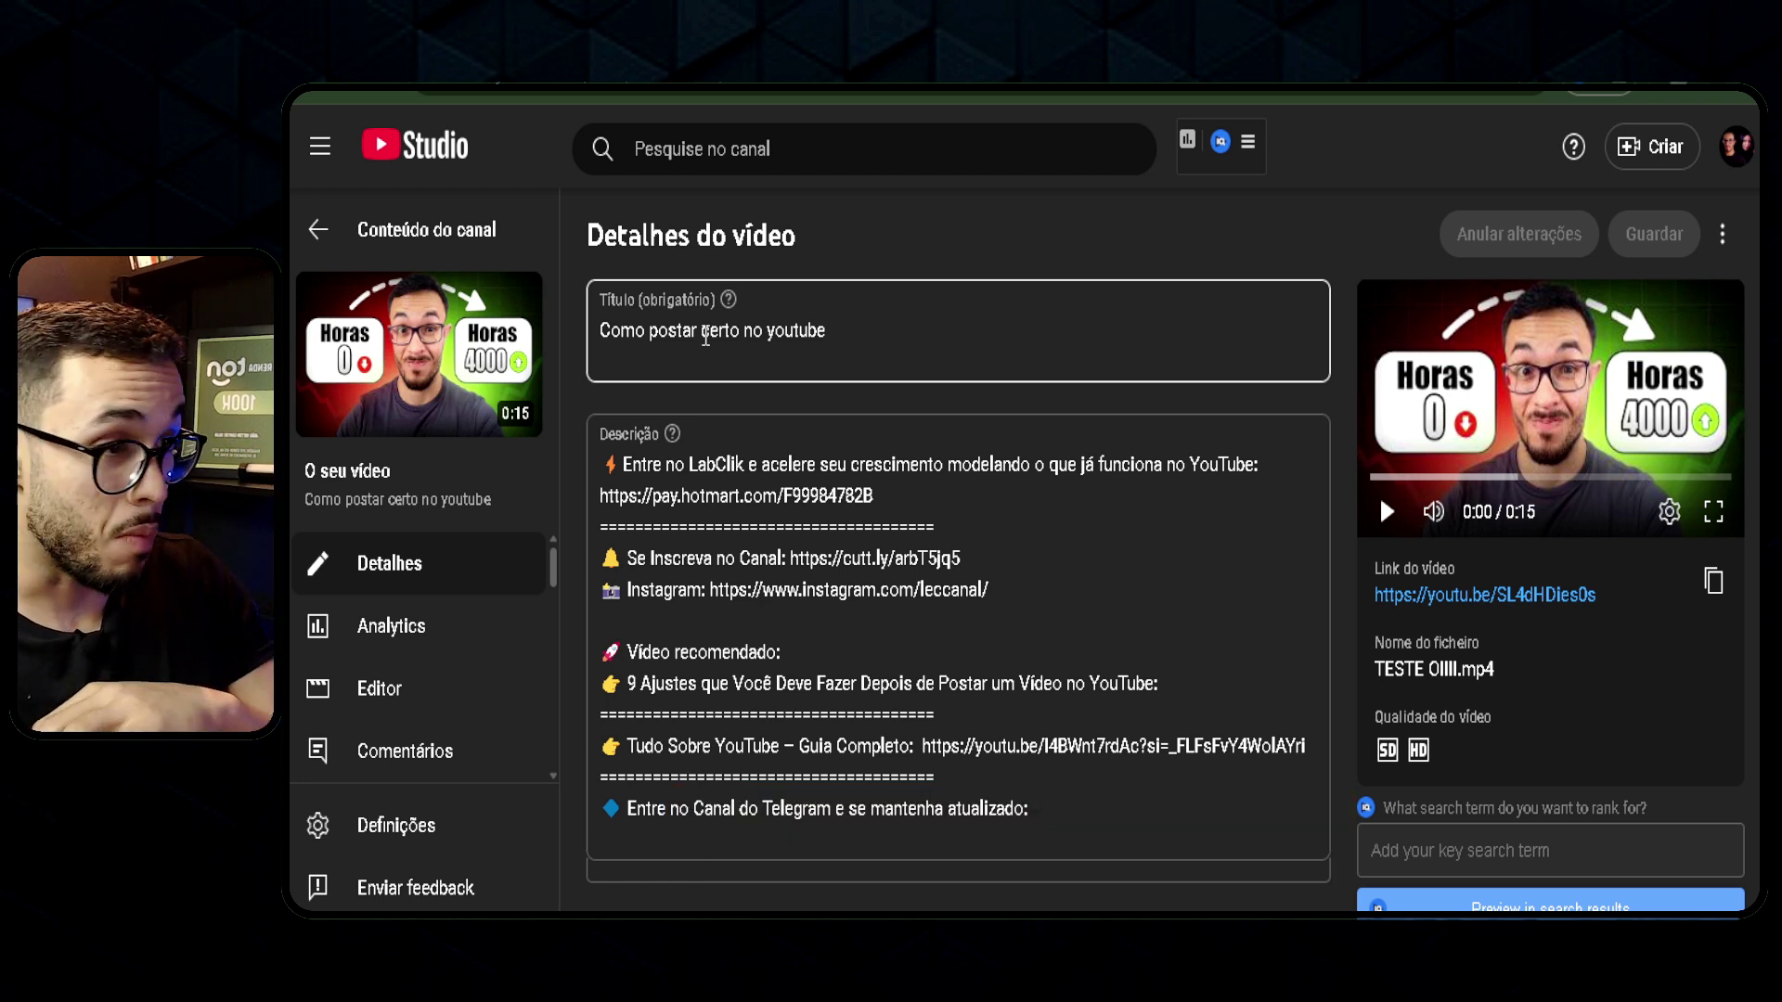
Change the video title to "Como Postar Vídeos no YouTube do Jeito Certo e obter mais visualizações" and save it.
{"action": "triple_click", "coordinate": [810, 331]}
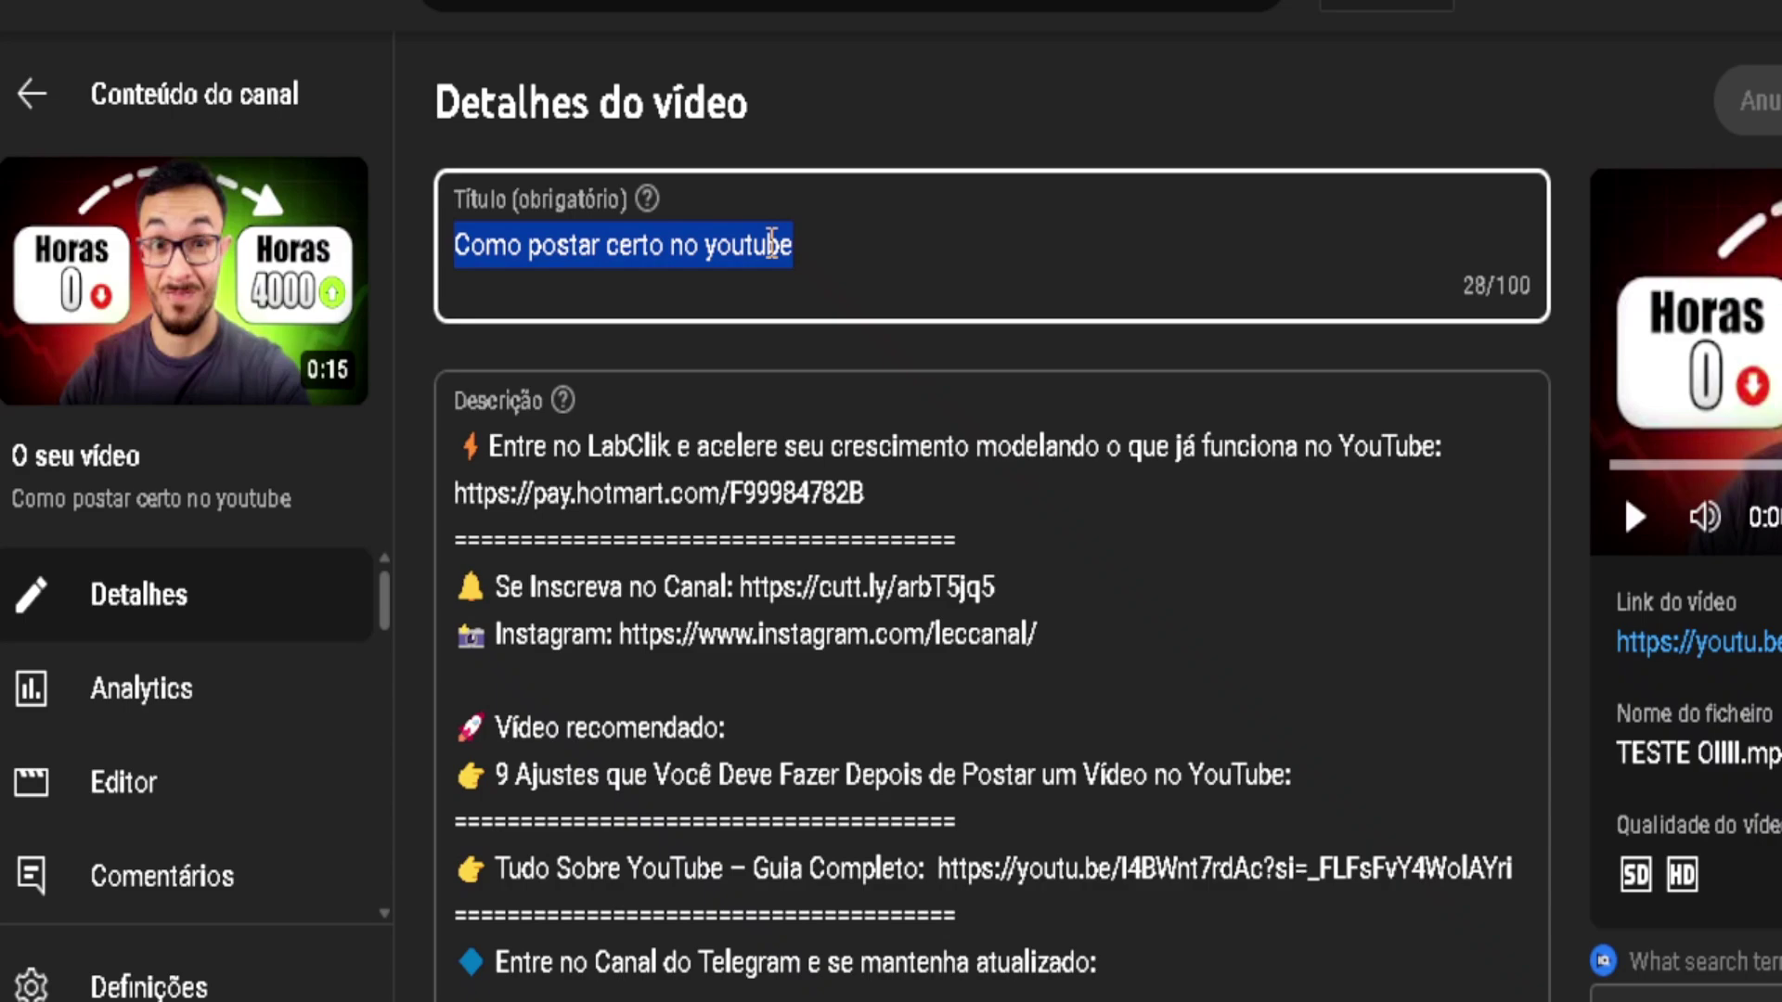
{"action": "type", "text": "Como Postar Vídeos no YouTube do Jeito Certo  e obter mais visualizações"}
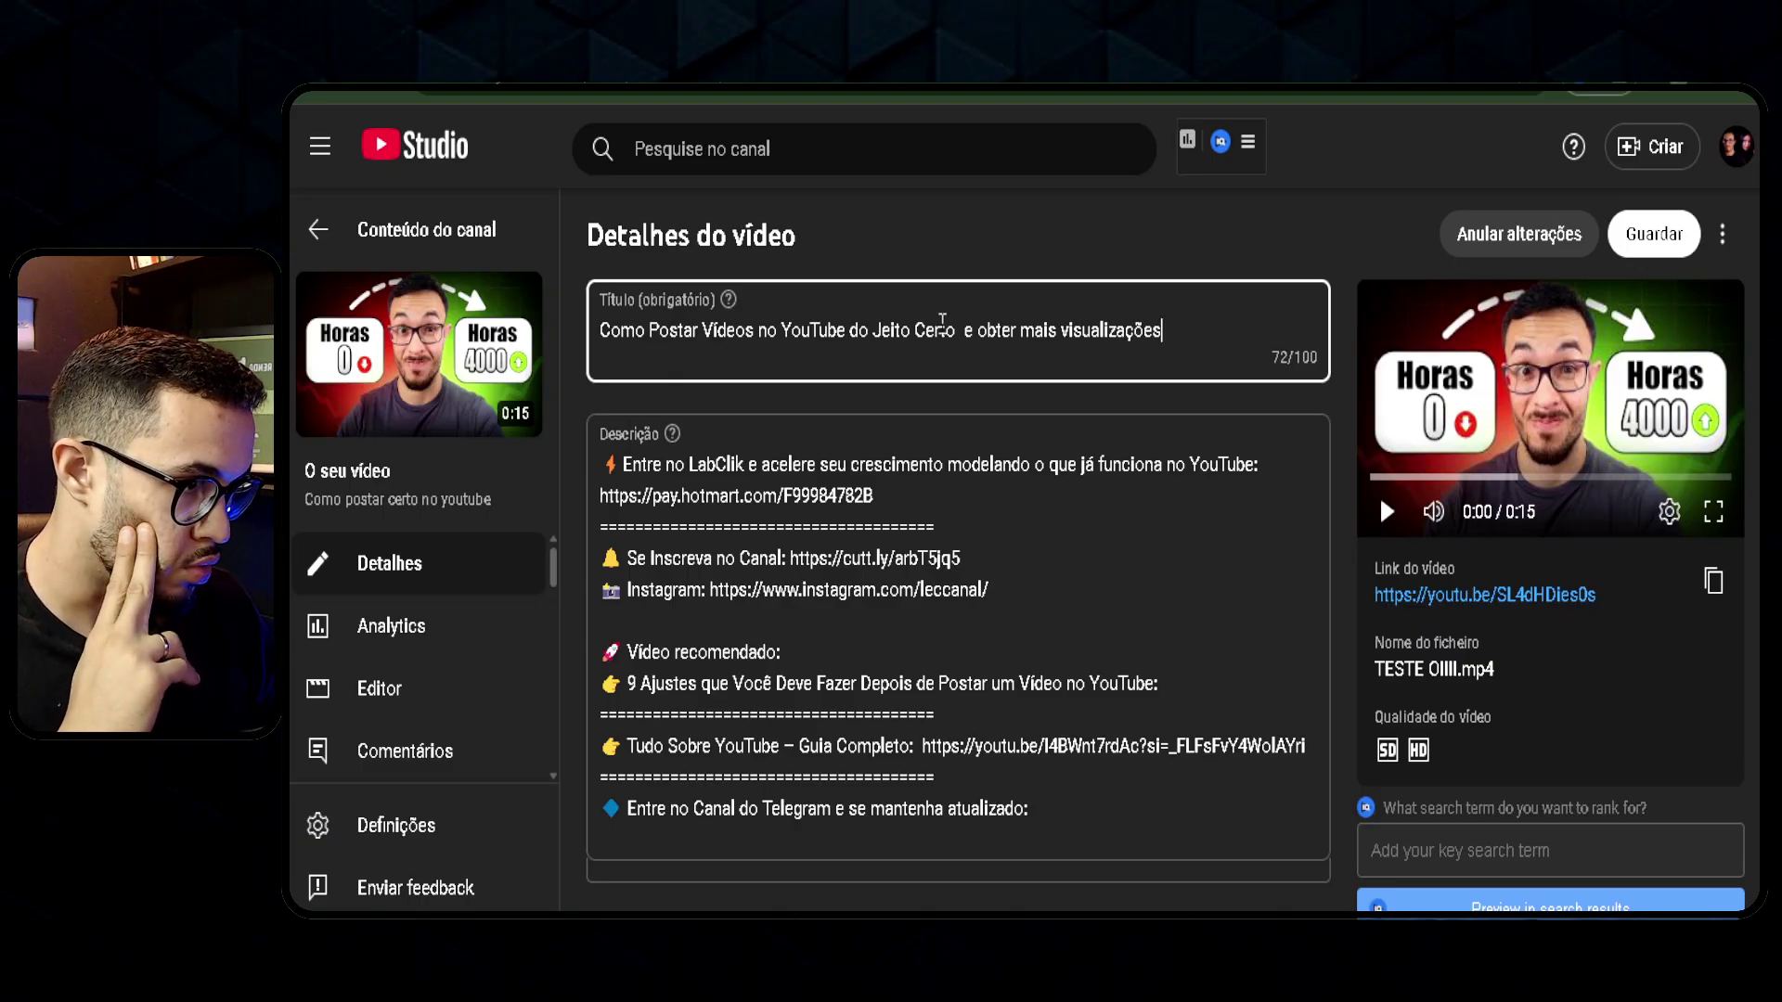
{"action": "left_click", "coordinate": [1654, 233]}
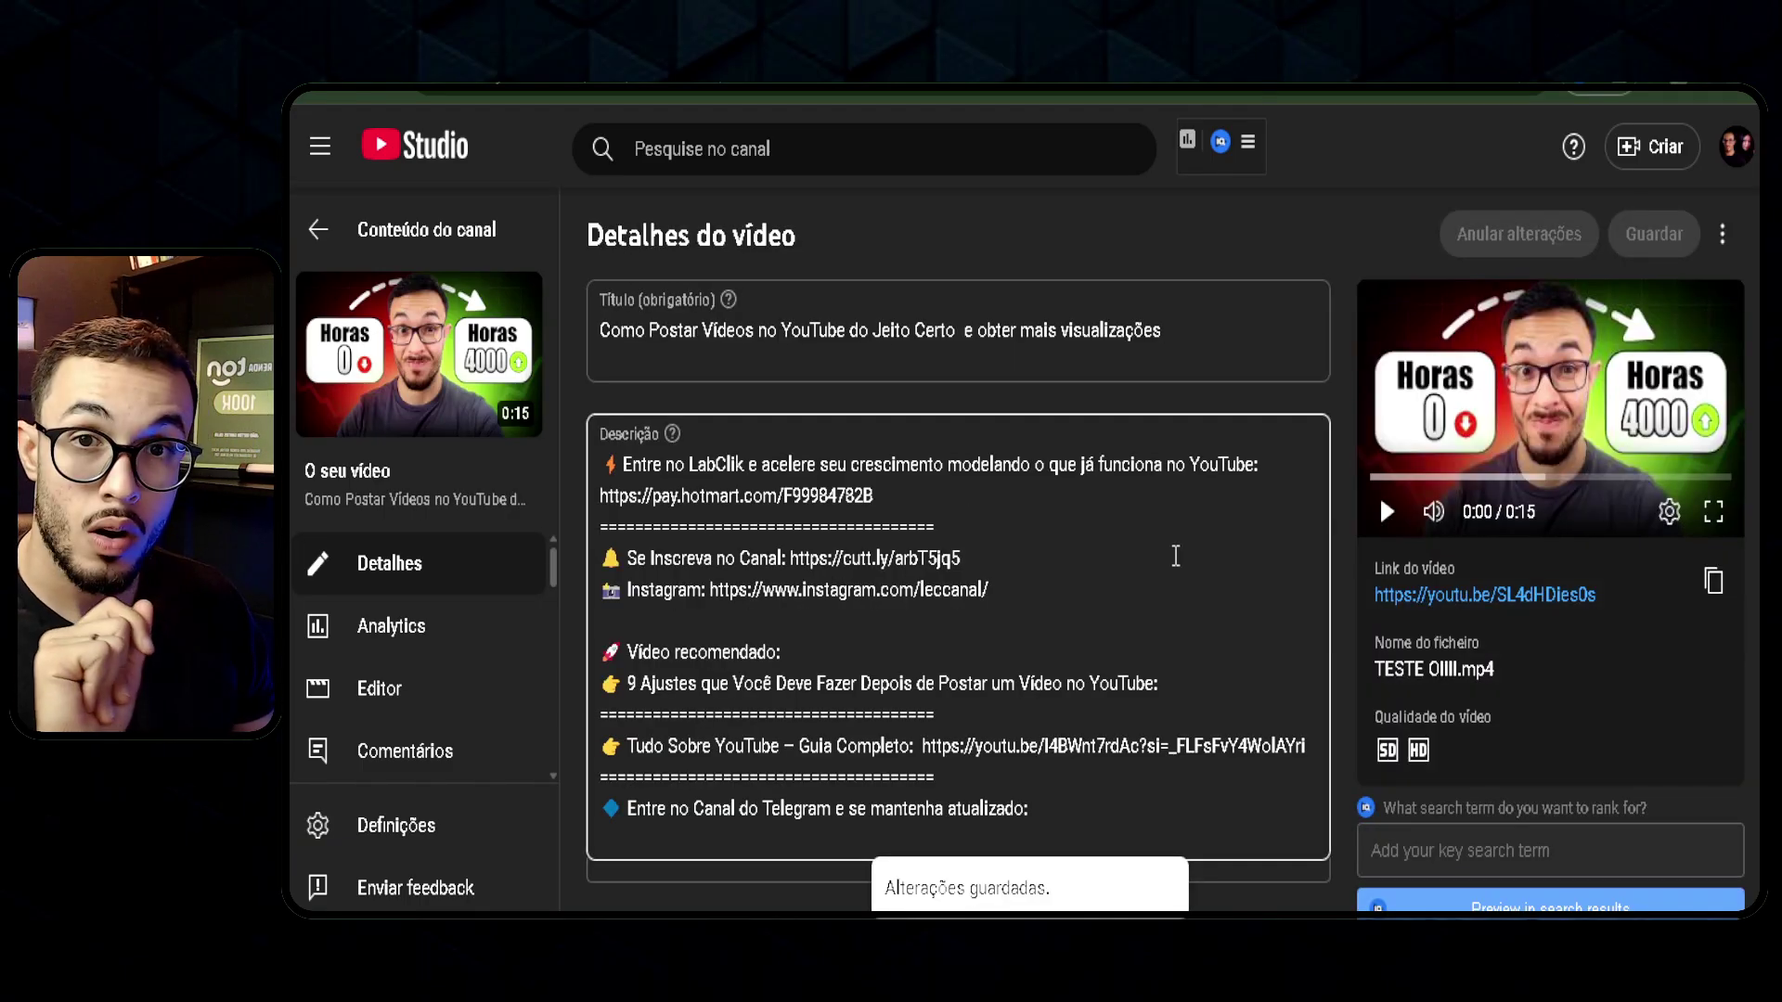
Take the video script from Google Docs and ask the Casal LEC GPT in ChatGPT for an optimized YouTube description based on it.
{"action": "scroll", "coordinate": [1138, 560], "scroll_direction": "down", "scroll_amount": 1}
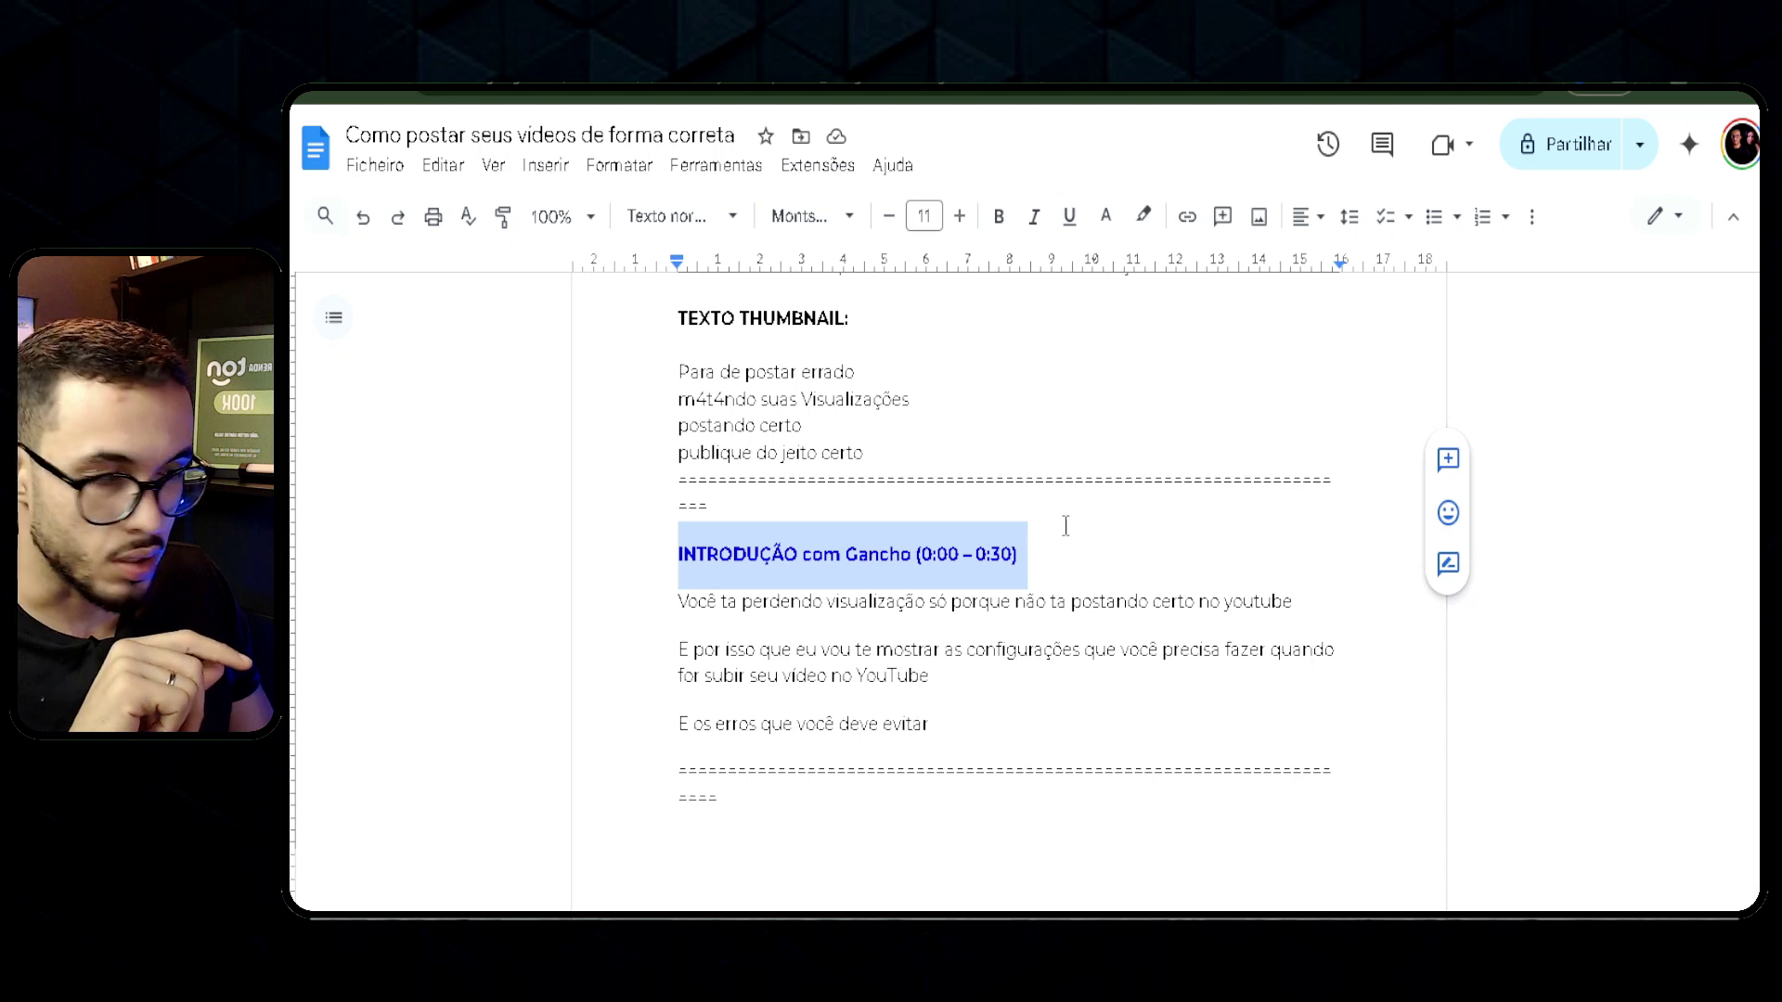
{"action": "scroll", "coordinate": [1066, 526], "scroll_direction": "down", "scroll_amount": 20}
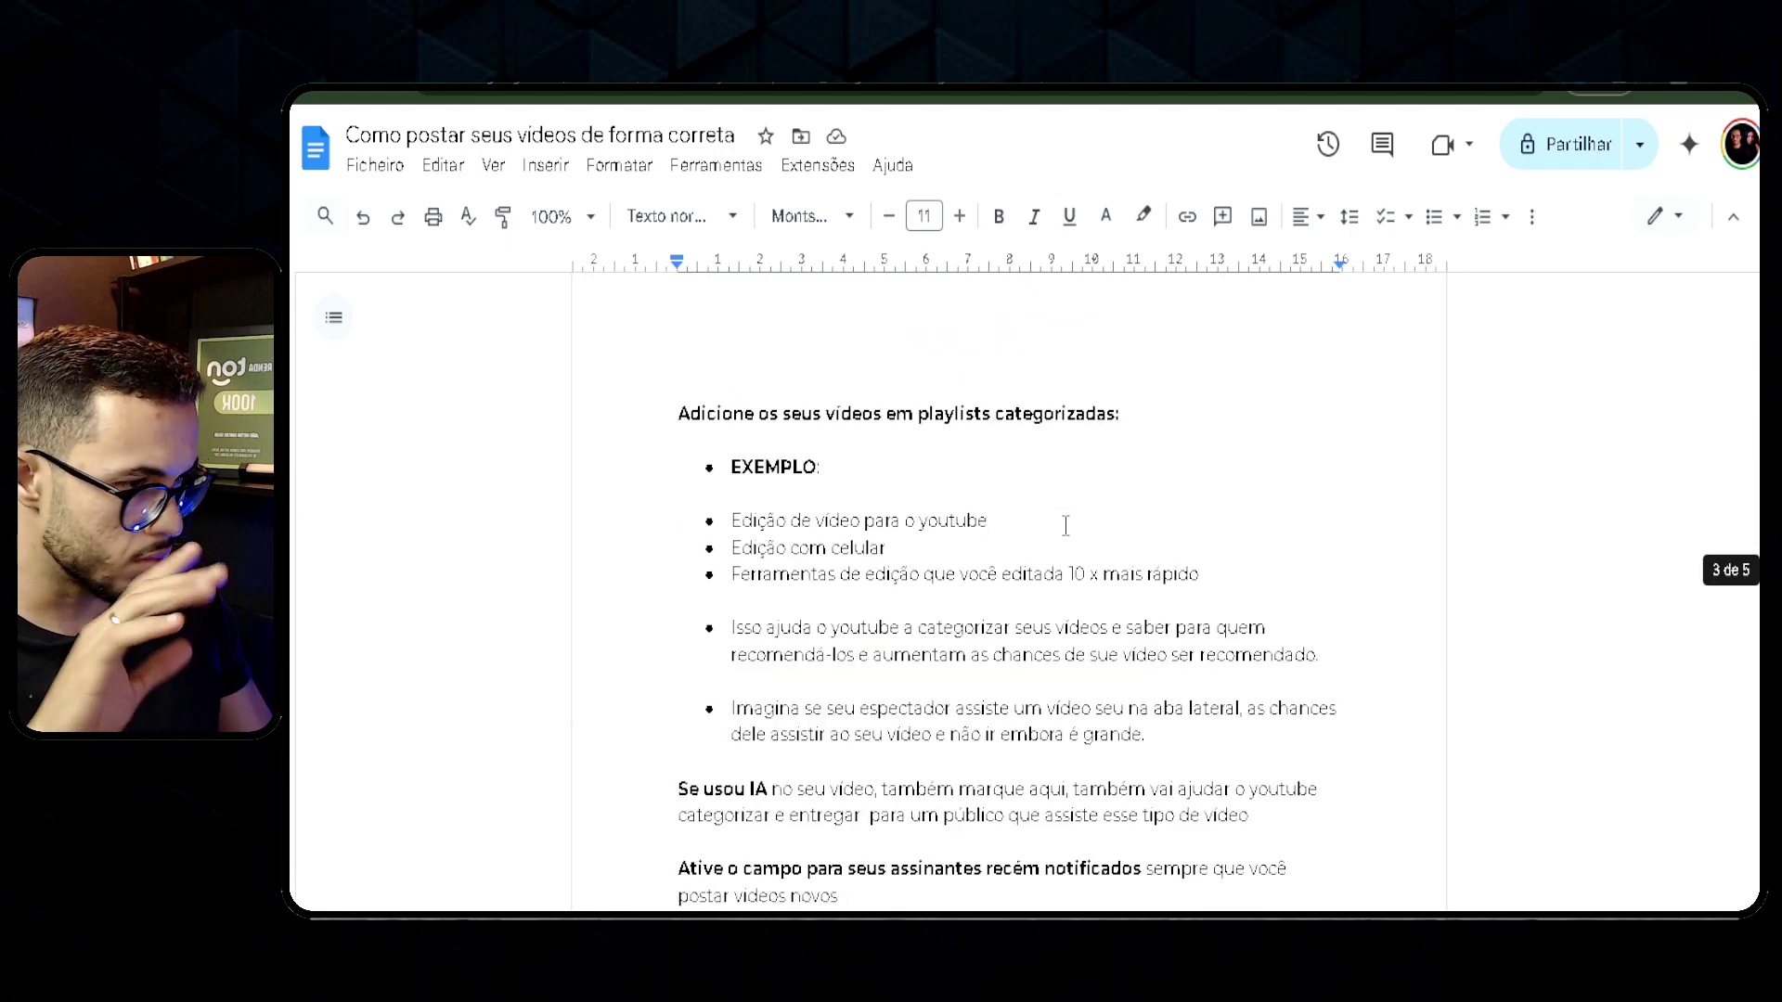
{"action": "scroll", "coordinate": [1065, 525], "scroll_direction": "down", "scroll_amount": 10}
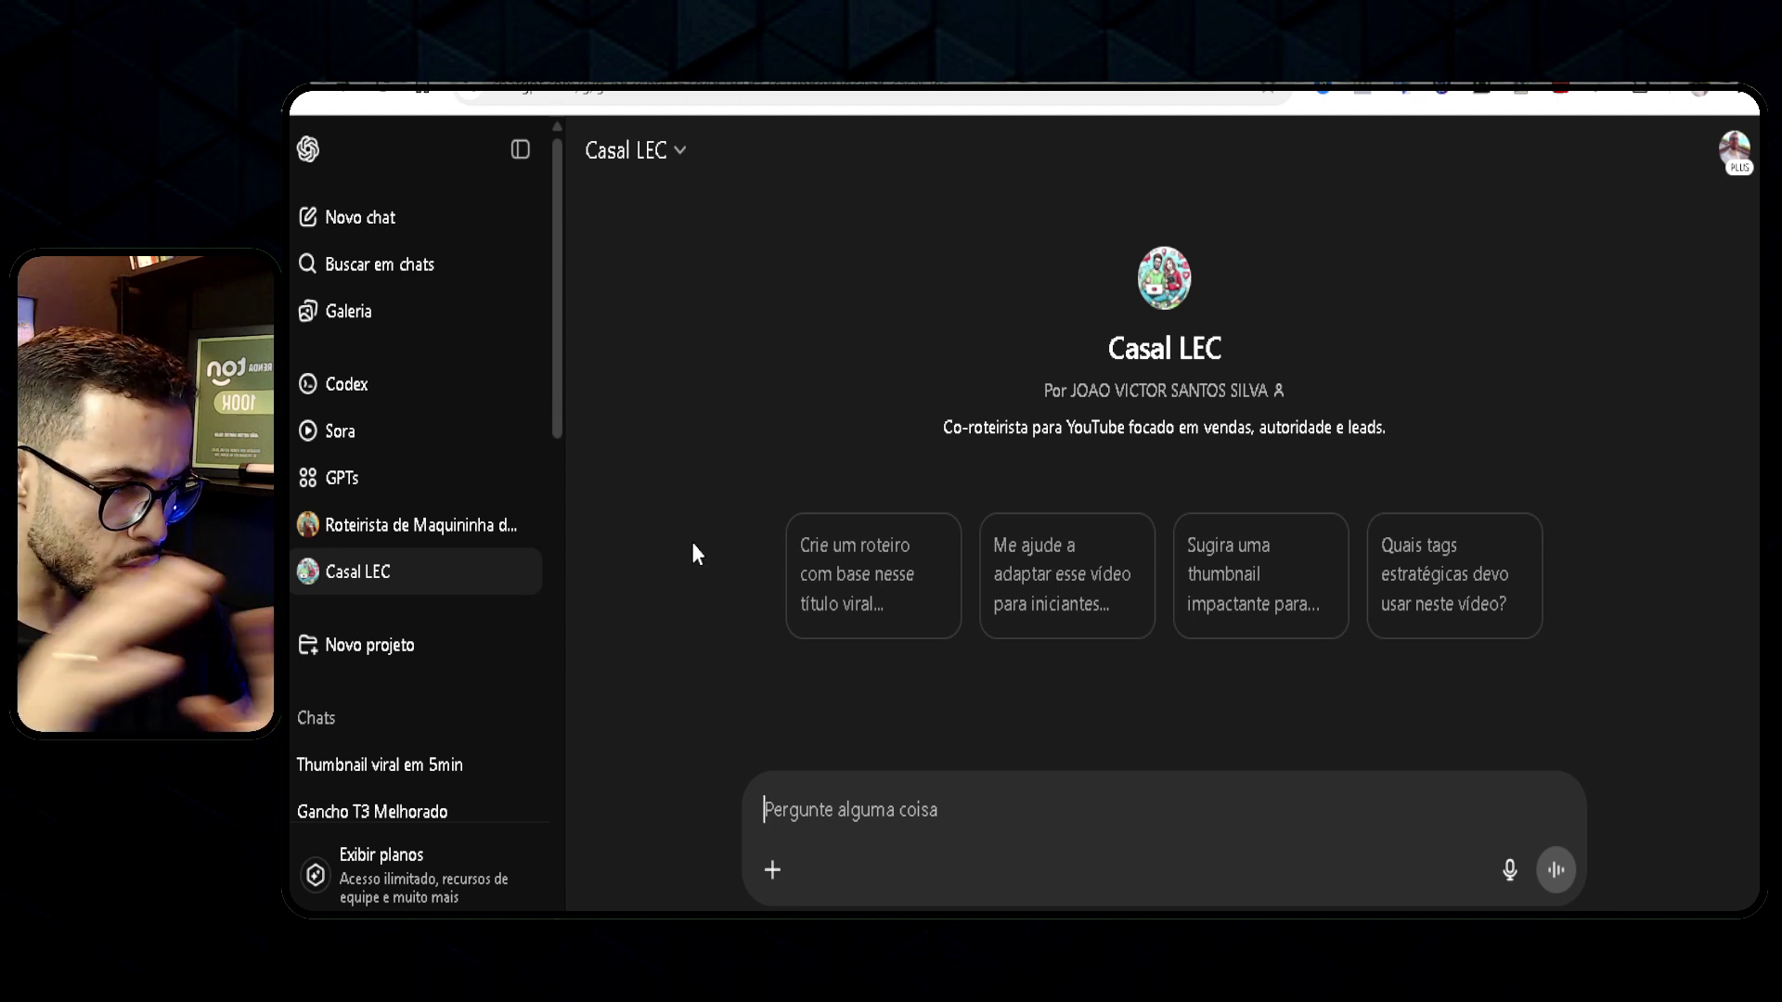
{"action": "key", "text": "ctrl+v"}
{"action": "key", "text": "Return"}
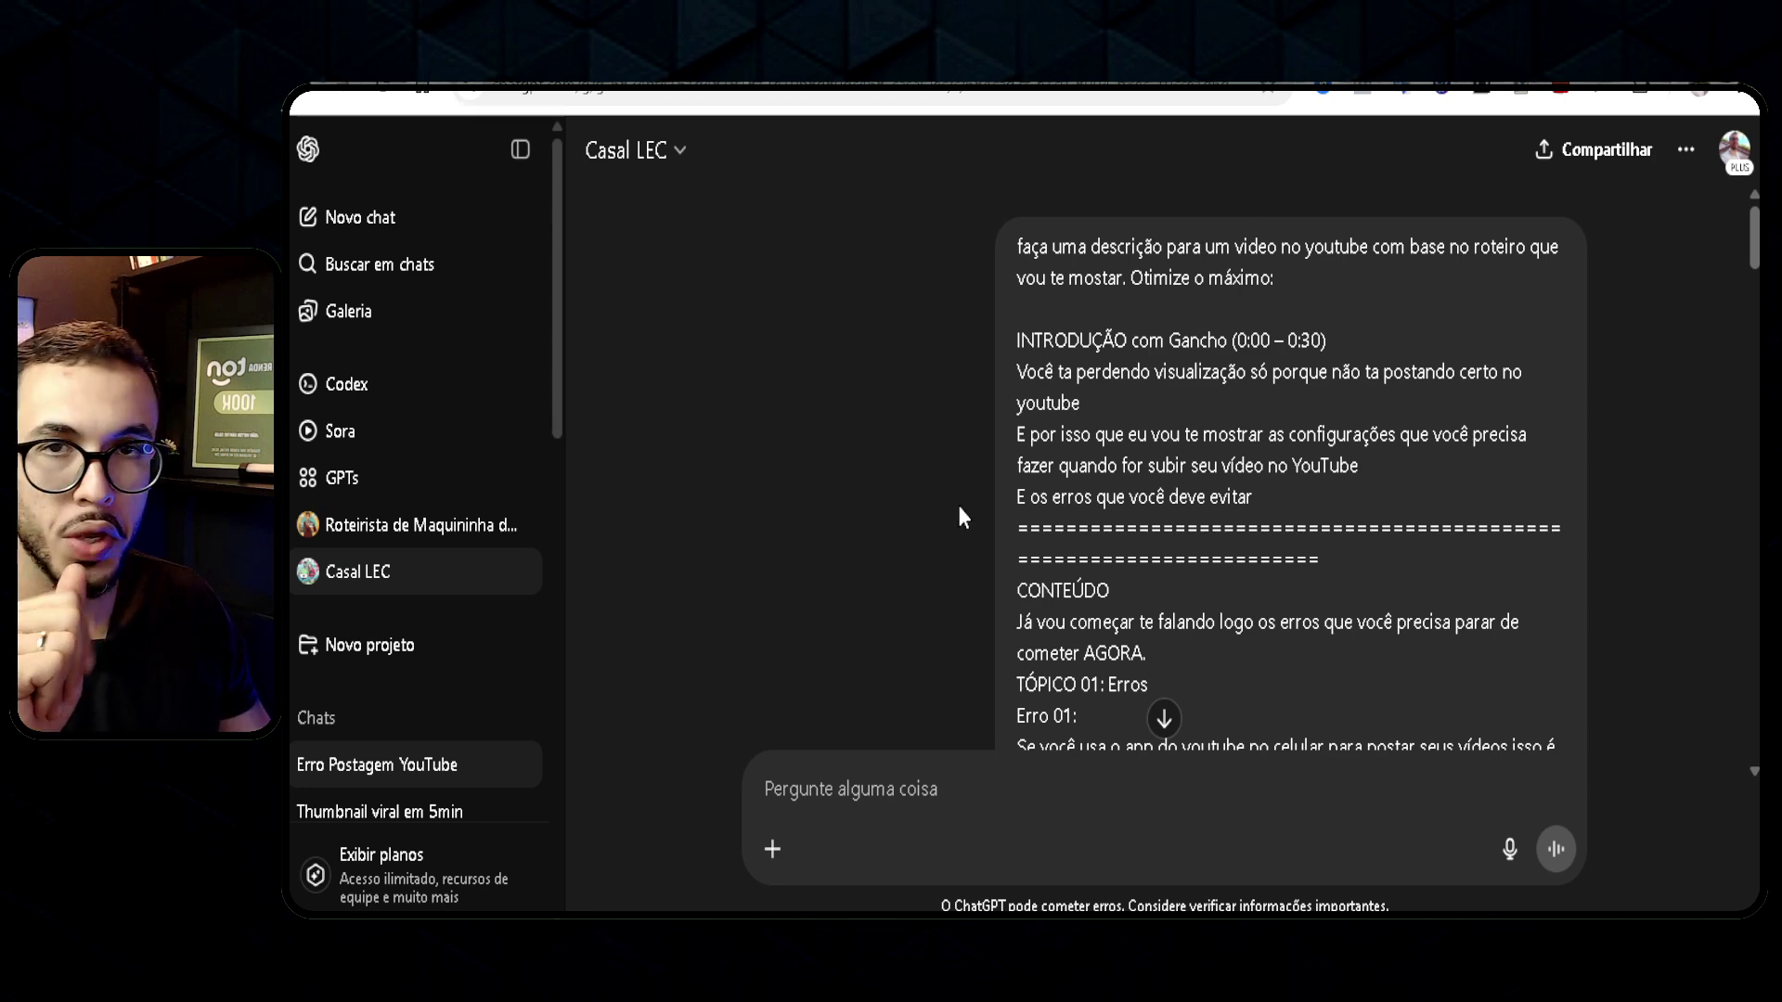
Copy the description generated by ChatGPT and paste it below the existing links in the video's description in YouTube Studio.
{"action": "scroll", "coordinate": [1238, 584], "scroll_direction": "down", "scroll_amount": 15}
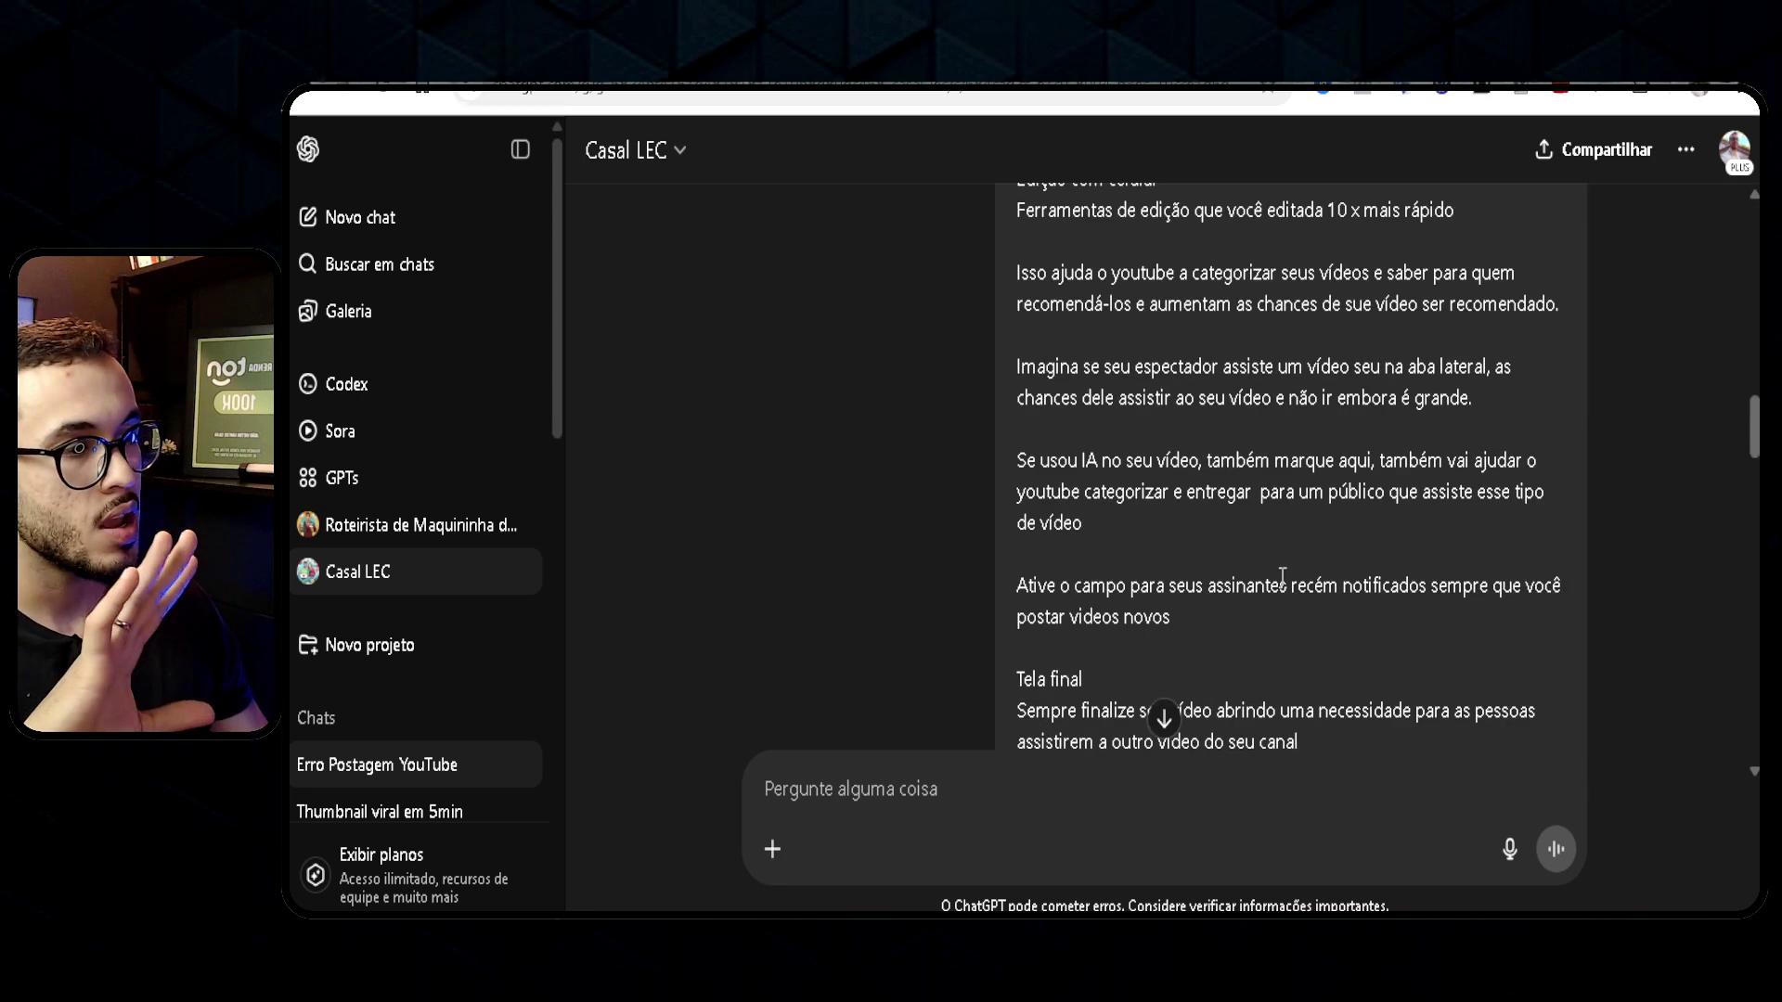
{"action": "scroll", "coordinate": [1322, 560], "scroll_direction": "down", "scroll_amount": 10}
{"action": "scroll", "coordinate": [1345, 527], "scroll_direction": "up", "scroll_amount": 1}
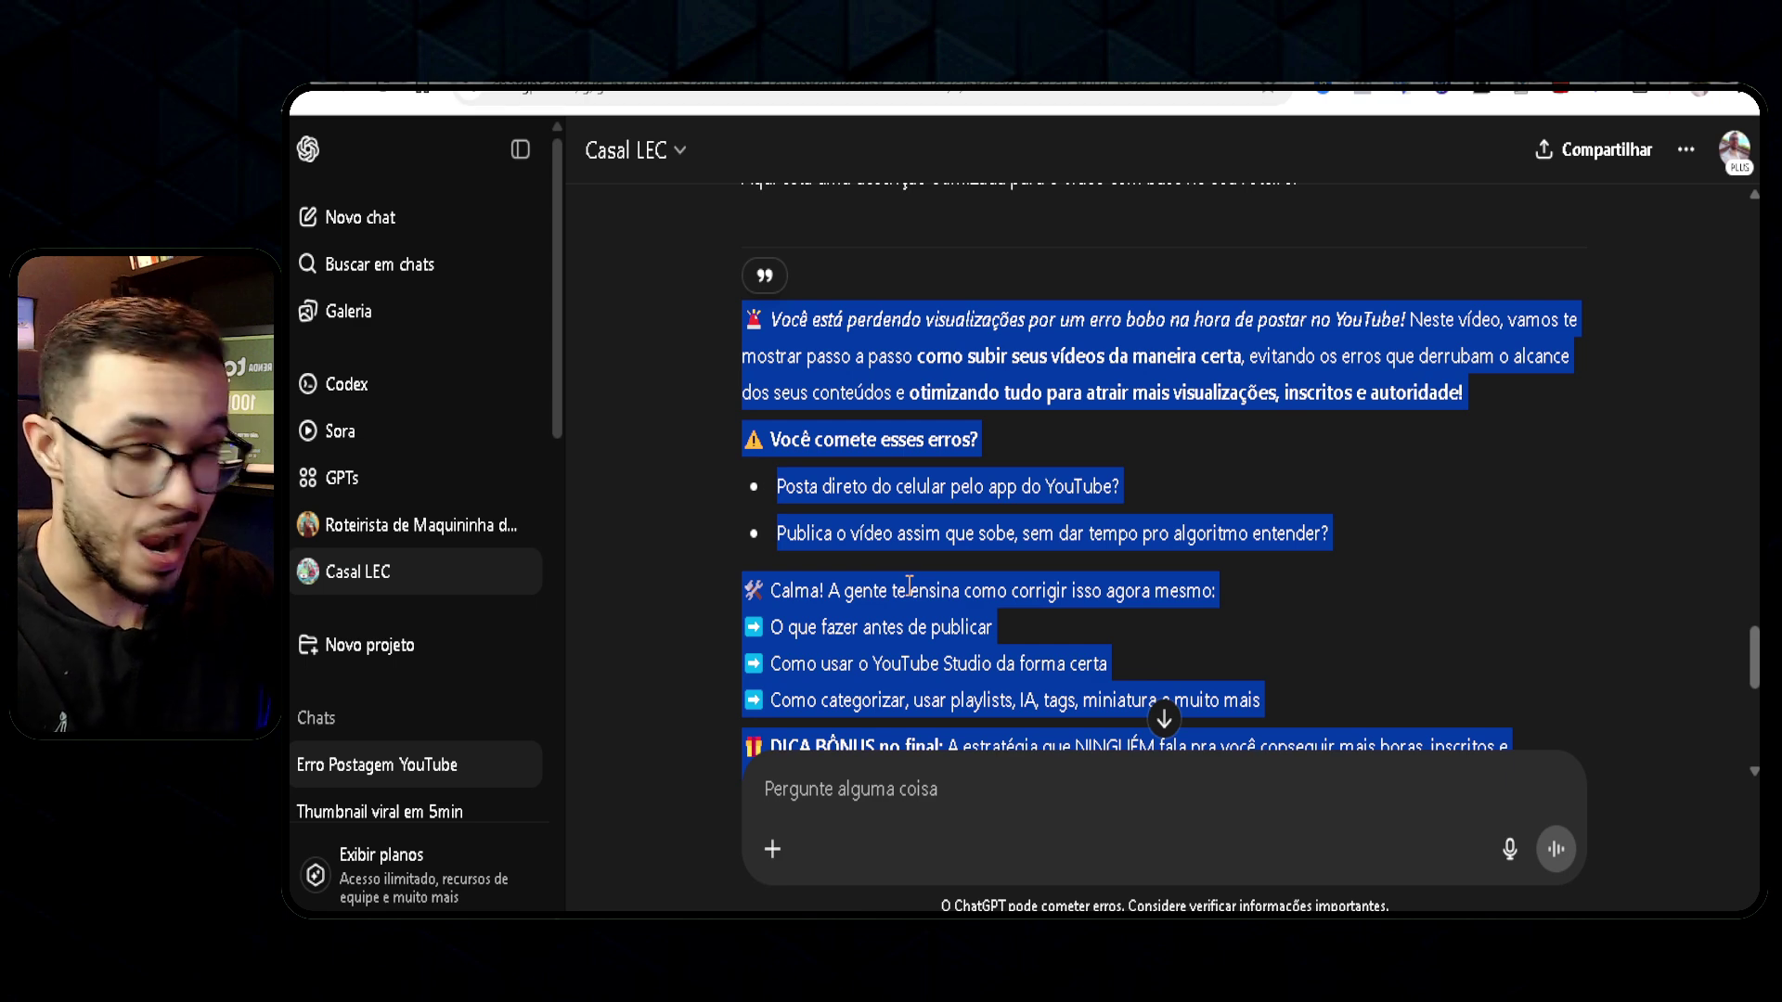
{"action": "key", "text": "alt+Tab"}
{"action": "key", "text": "Return"}
{"action": "key", "text": "Return"}
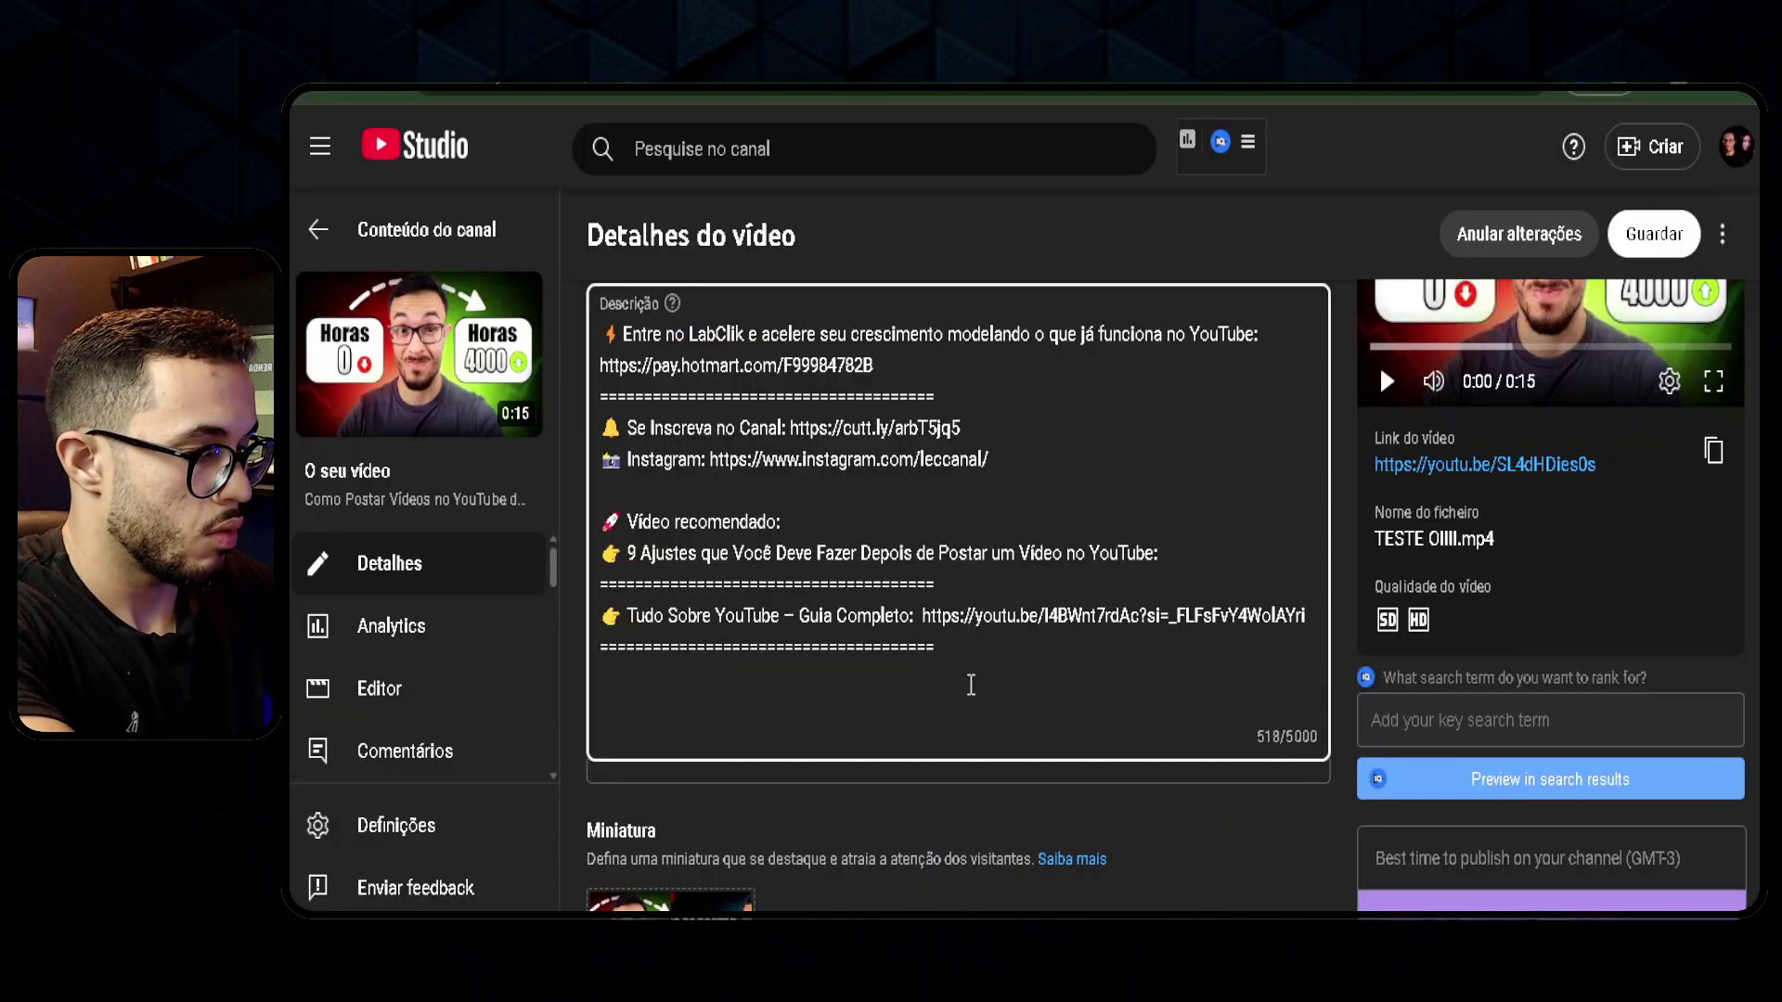
{"action": "key", "text": "ctrl+v"}
Delete the closing "Assista também" line from the pasted description and save the video's changes.
{"action": "key", "text": "shift+Home"}
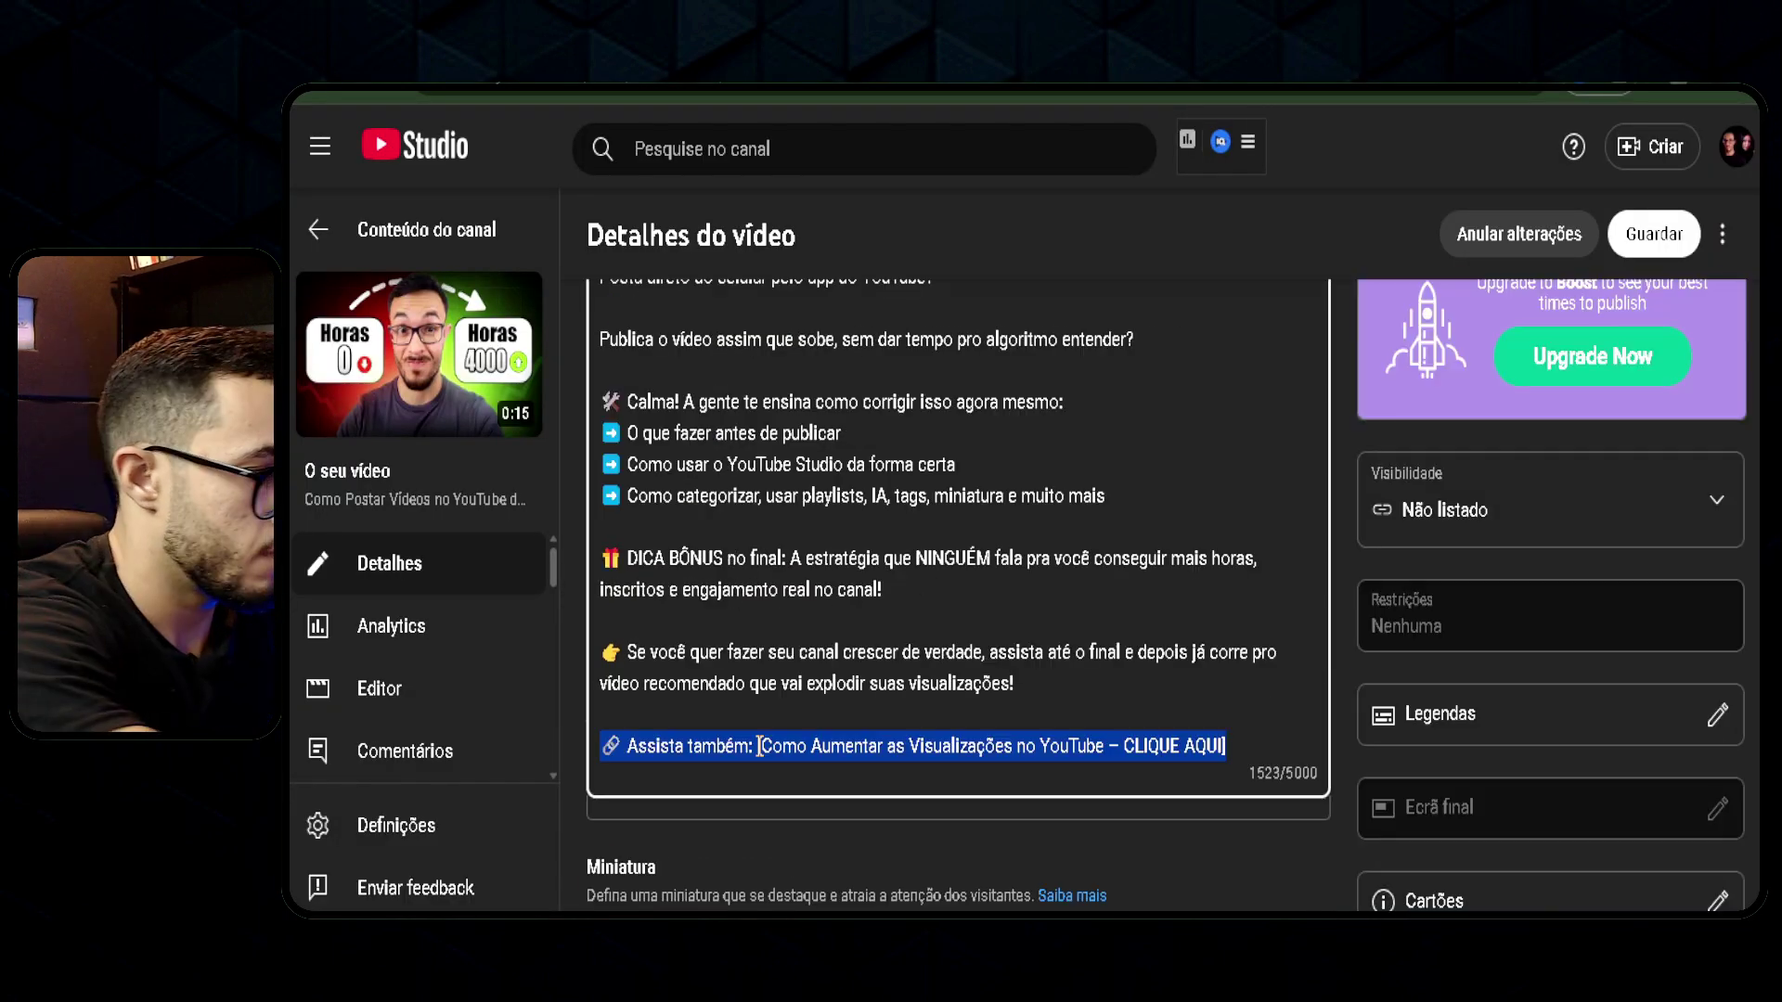
{"action": "key", "text": "BackSpace"}
{"action": "scroll", "coordinate": [758, 759], "scroll_direction": "up", "scroll_amount": 3}
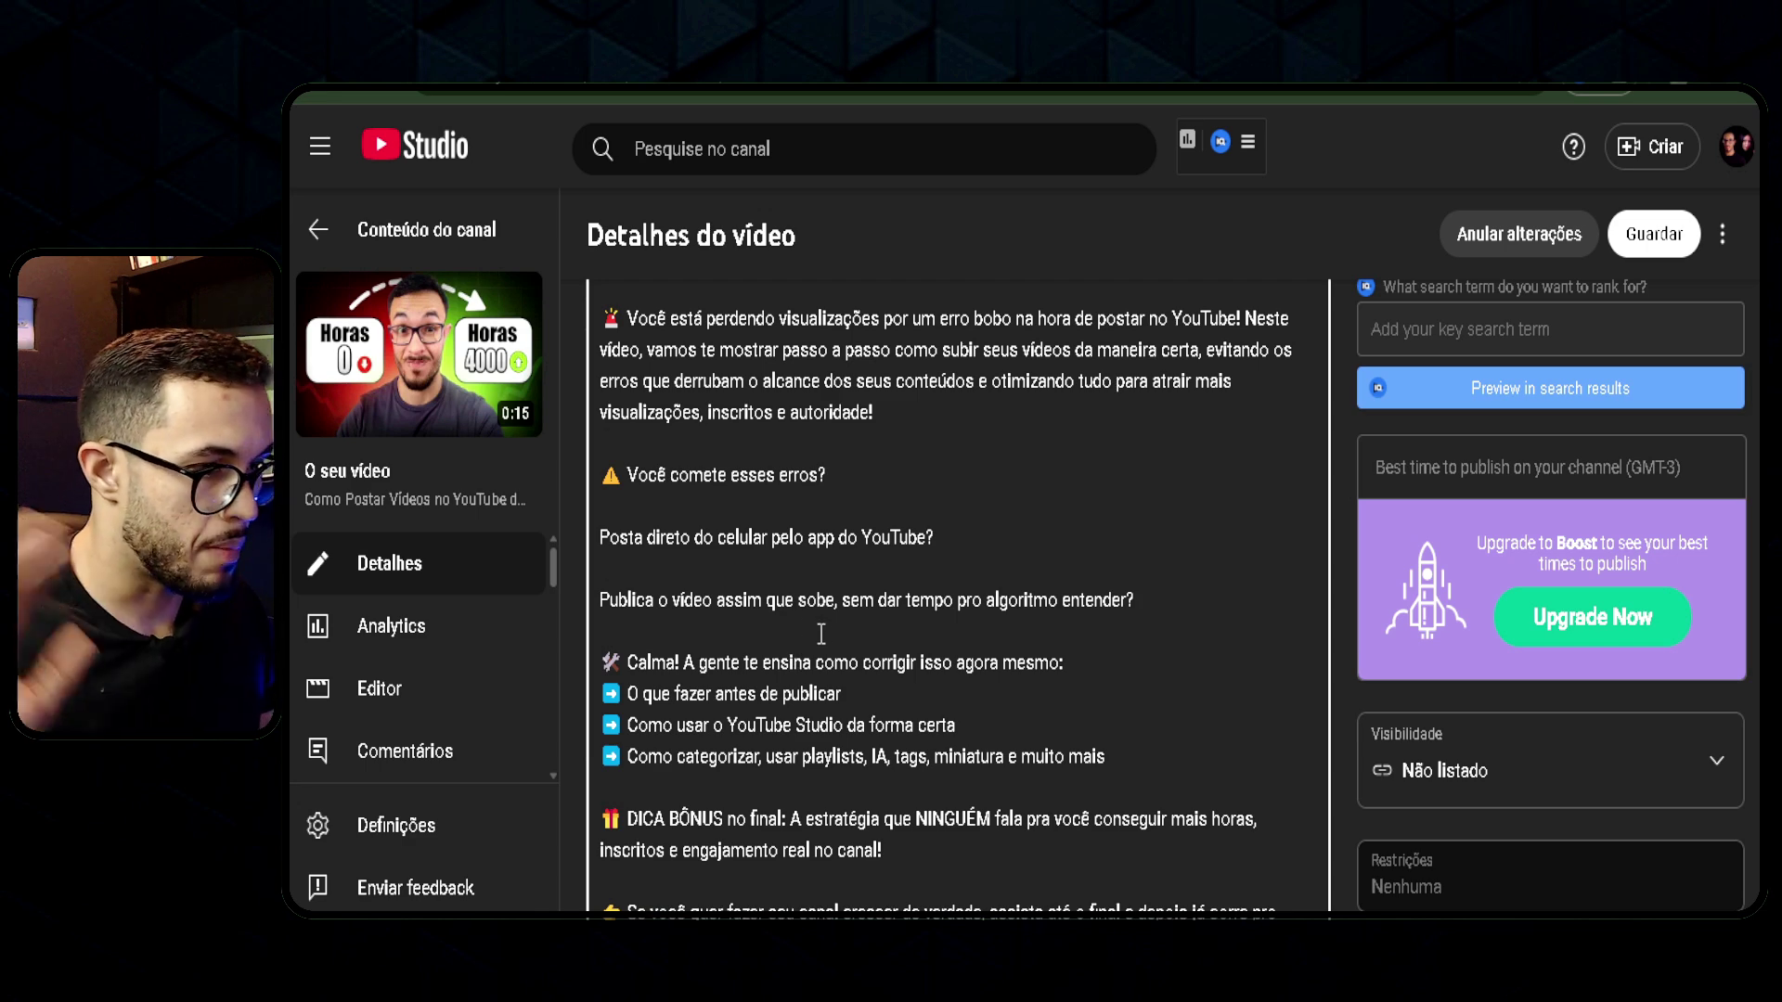
{"action": "scroll", "coordinate": [914, 634], "scroll_direction": "up", "scroll_amount": 3}
{"action": "left_click", "coordinate": [1654, 234]}
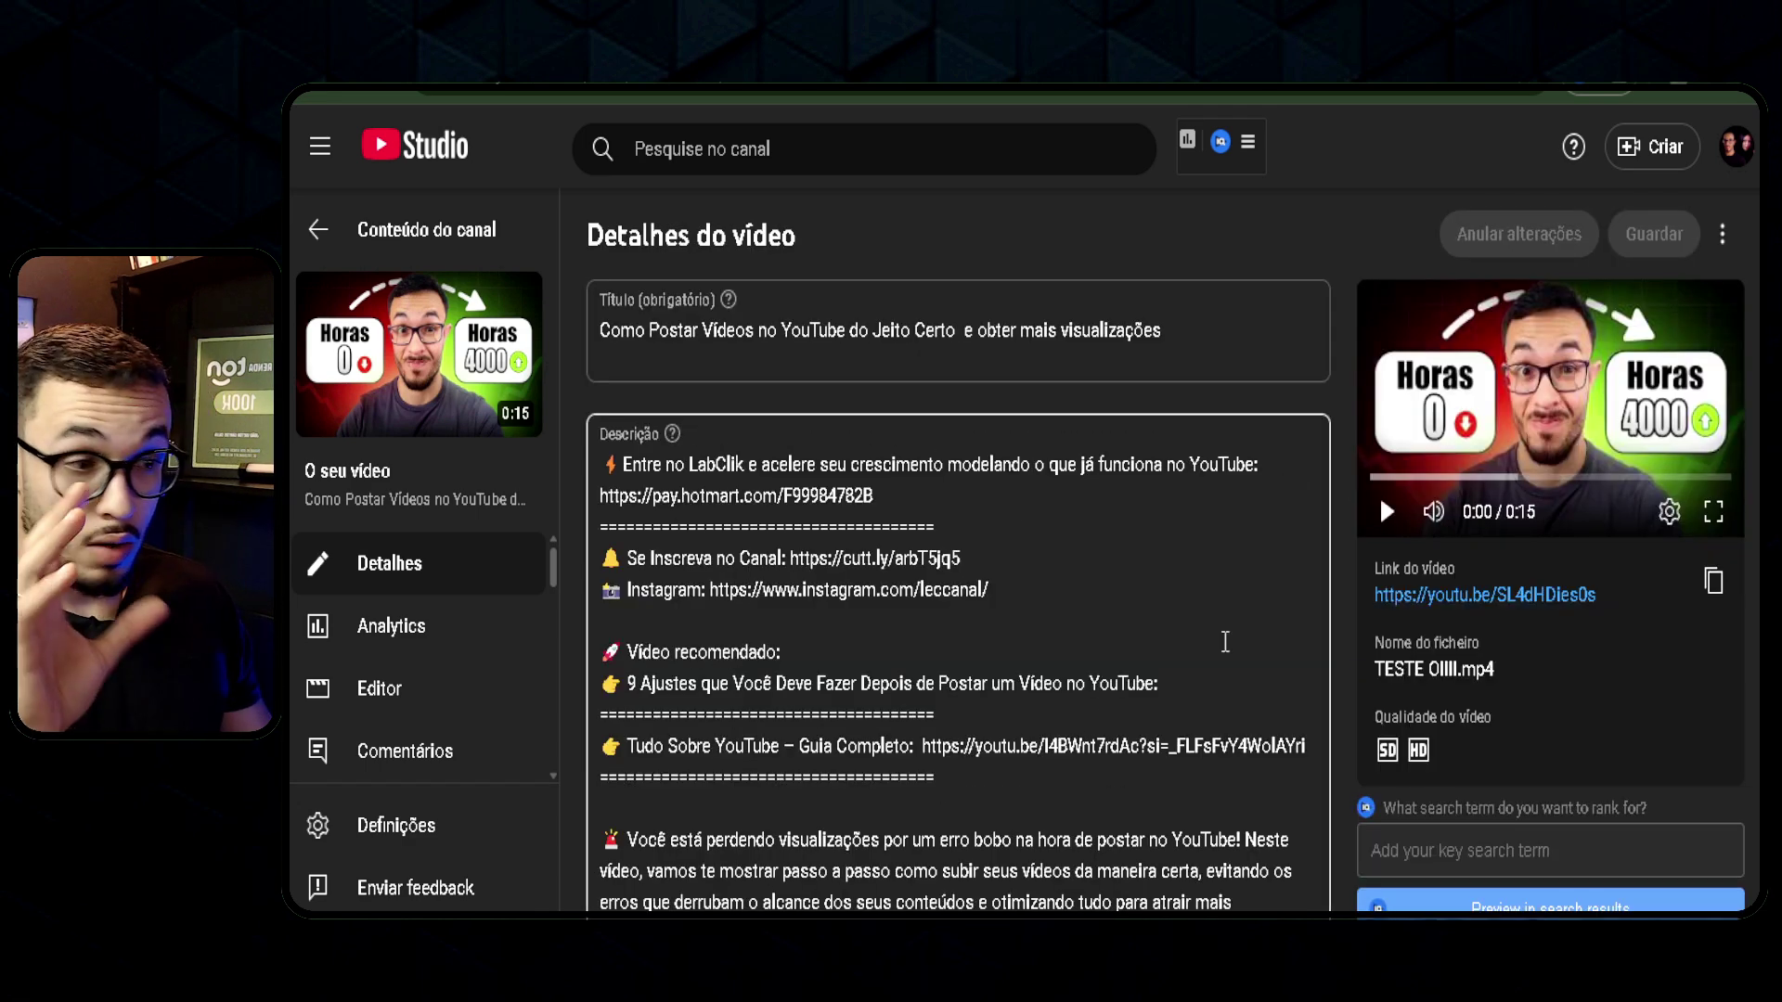
Switch the video's visibility to scheduled publication with the date 13/06/2025.
{"action": "scroll", "coordinate": [1286, 631], "scroll_direction": "down", "scroll_amount": 1}
{"action": "scroll", "coordinate": [1286, 631], "scroll_direction": "down", "scroll_amount": 1}
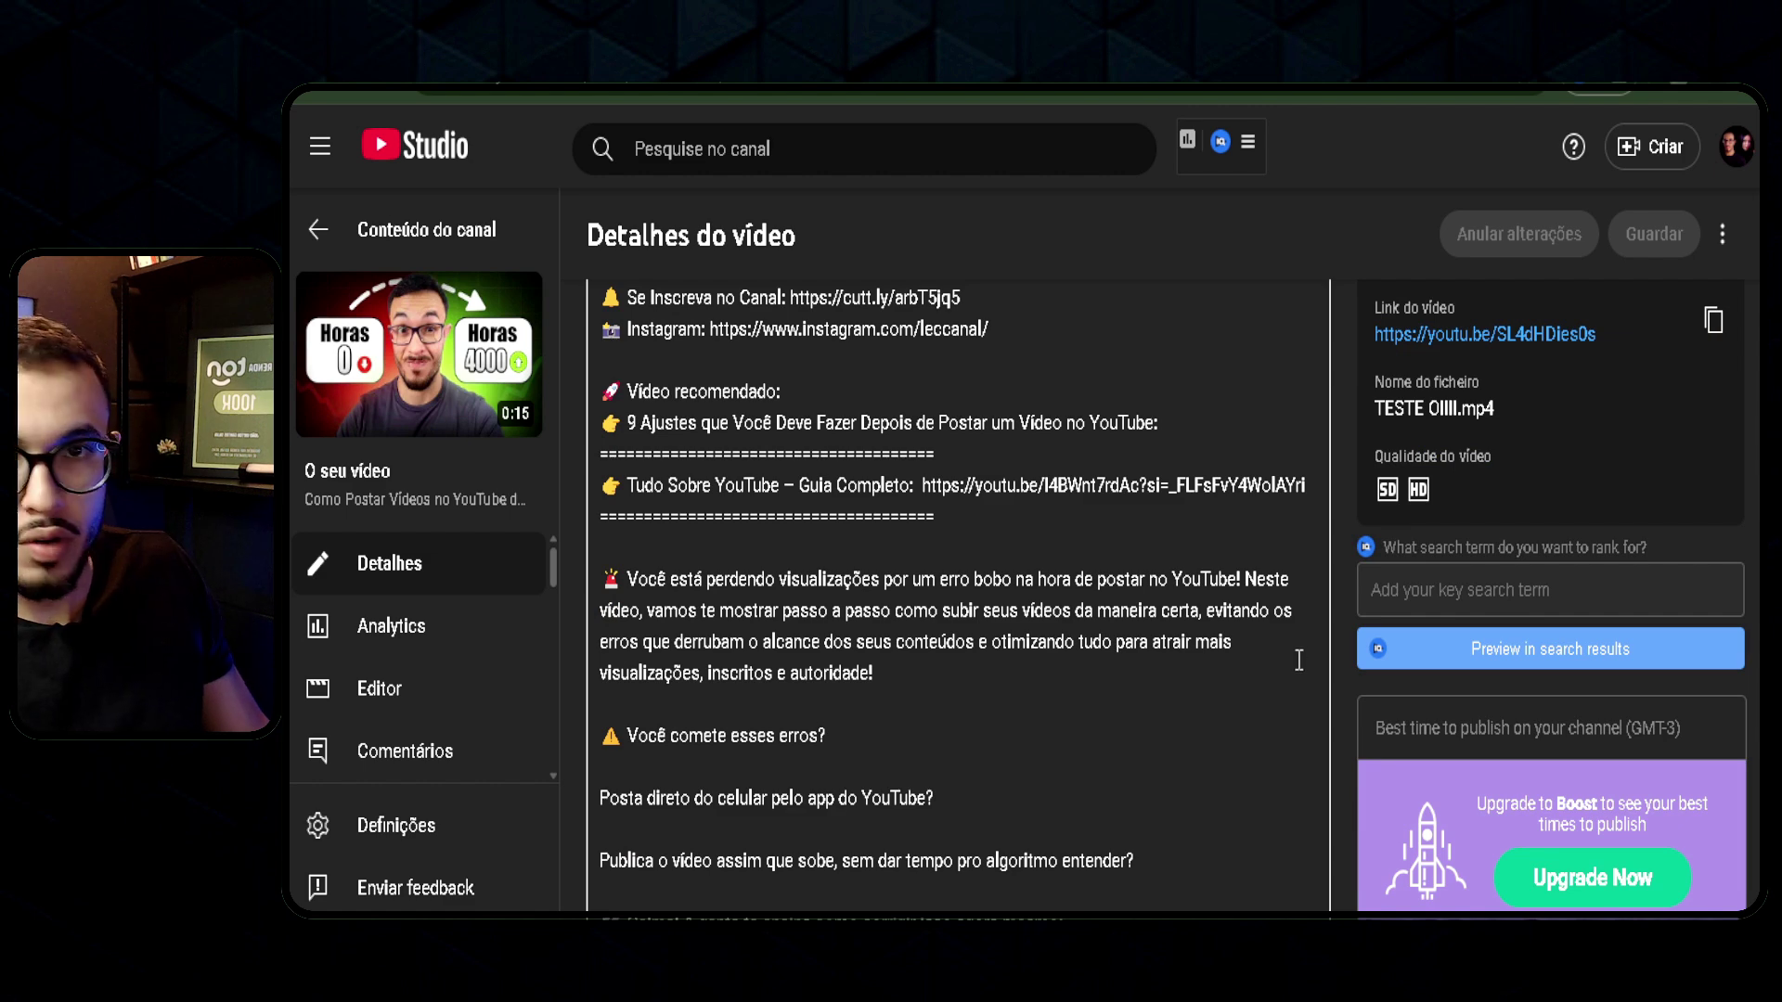
{"action": "scroll", "coordinate": [1300, 660], "scroll_direction": "down", "scroll_amount": 3}
{"action": "scroll", "coordinate": [1297, 669], "scroll_direction": "up", "scroll_amount": 4}
{"action": "scroll", "coordinate": [1408, 586], "scroll_direction": "down", "scroll_amount": 5}
{"action": "left_click", "coordinate": [1476, 524]}
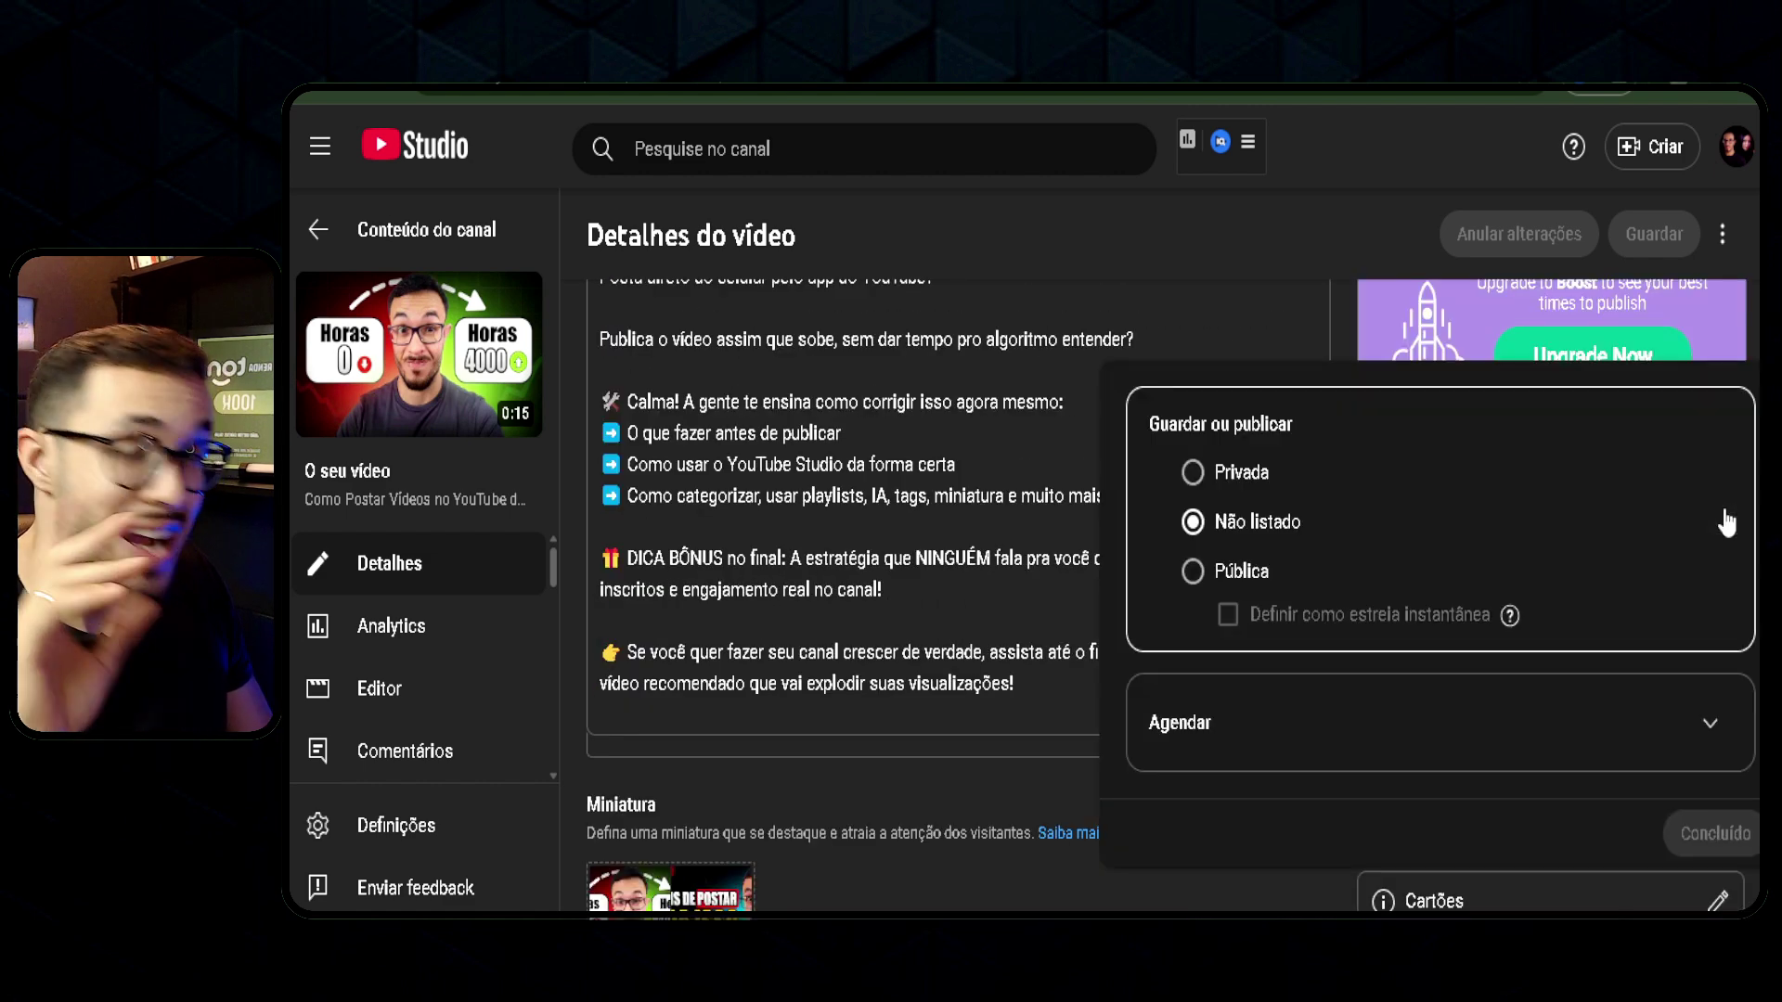
{"action": "left_click", "coordinate": [1710, 723]}
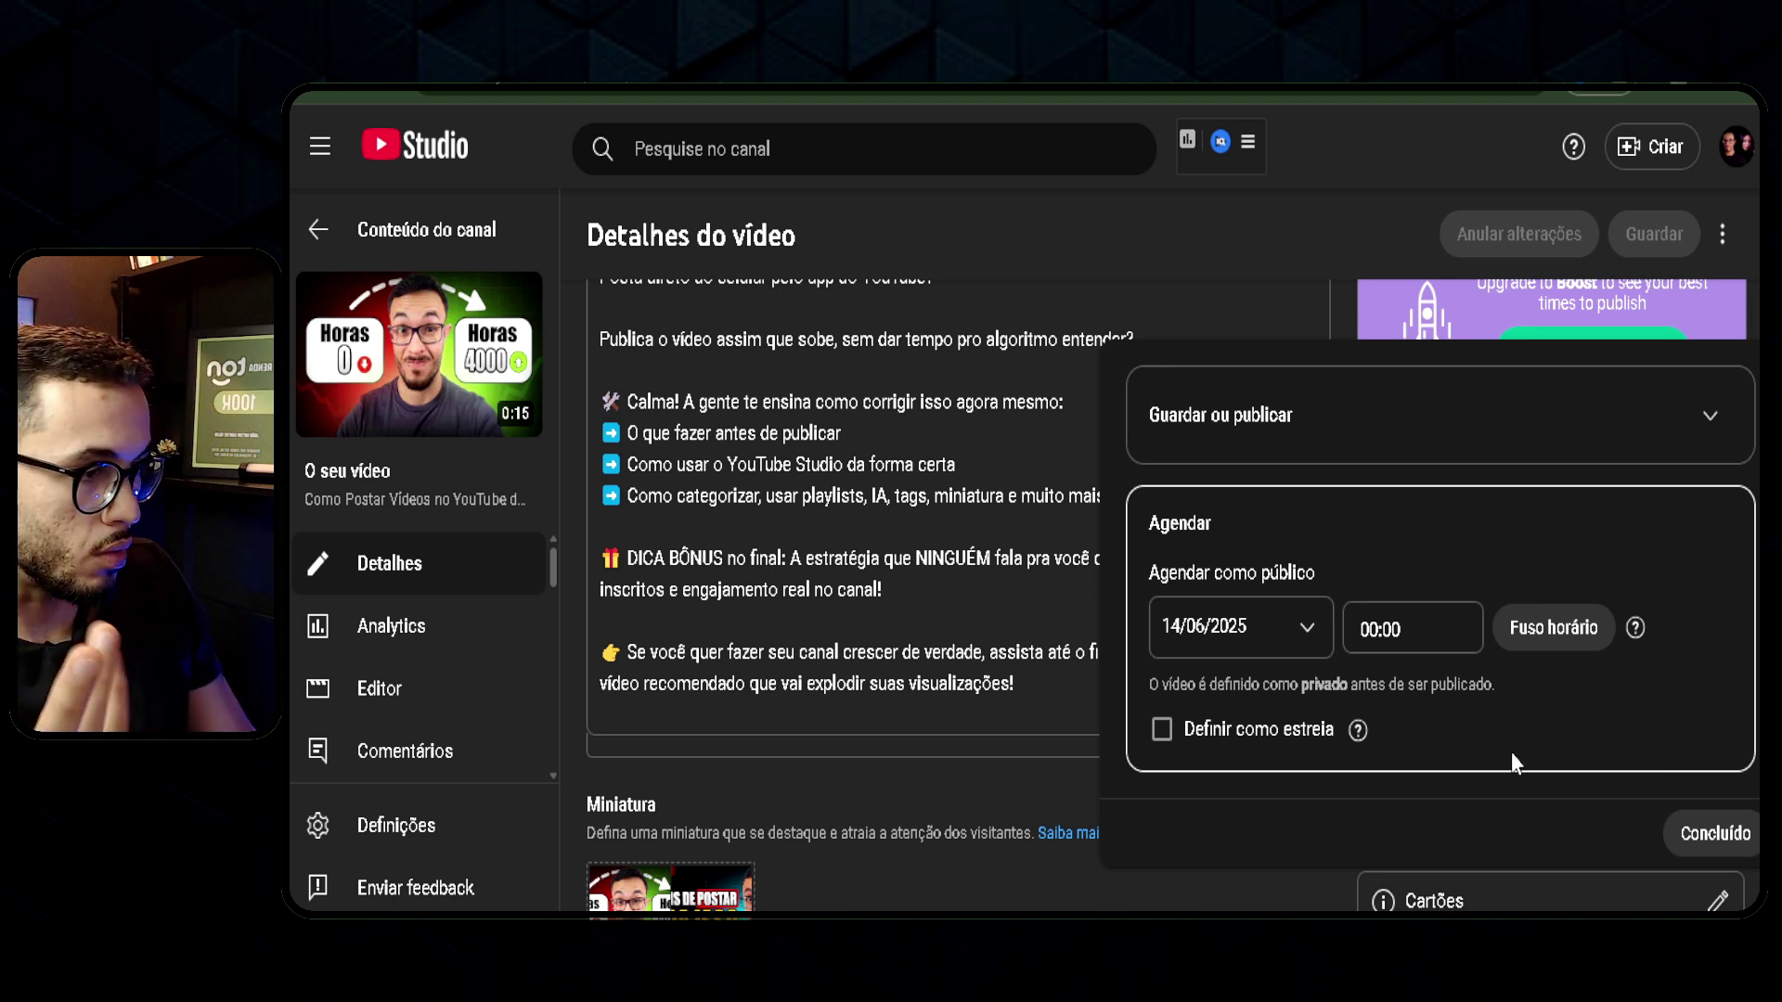
{"action": "left_click", "coordinate": [1280, 625]}
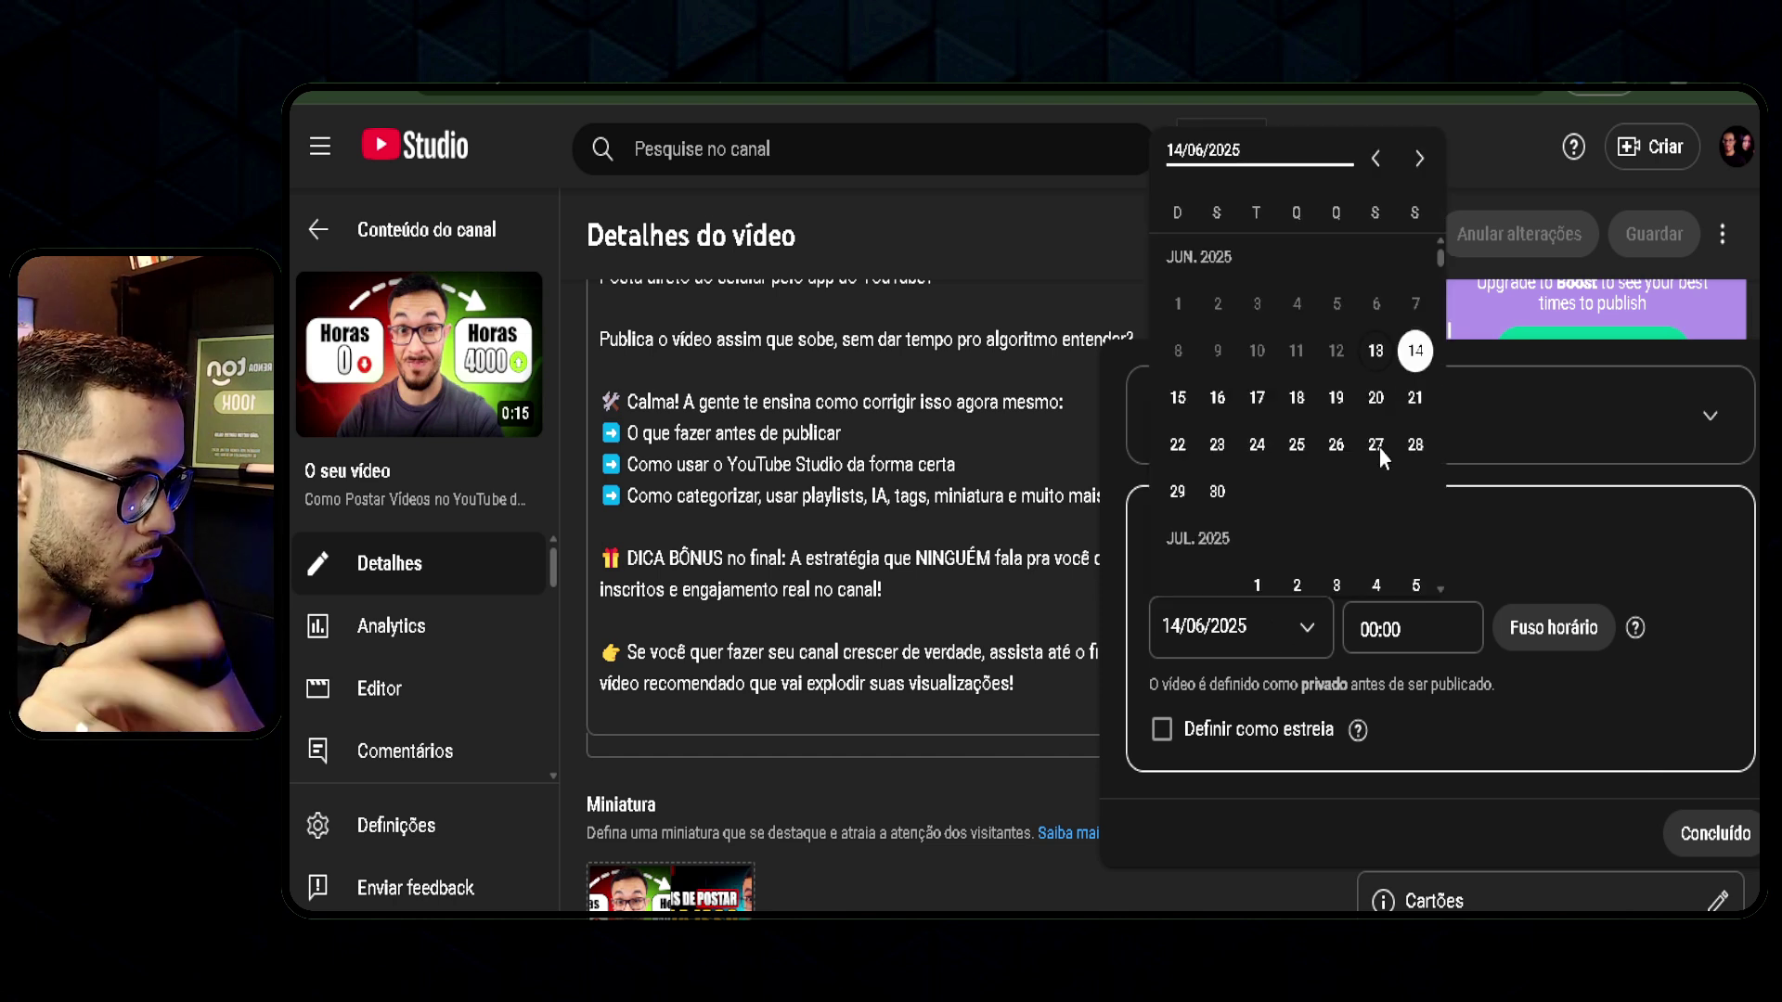
{"action": "left_click", "coordinate": [1377, 352]}
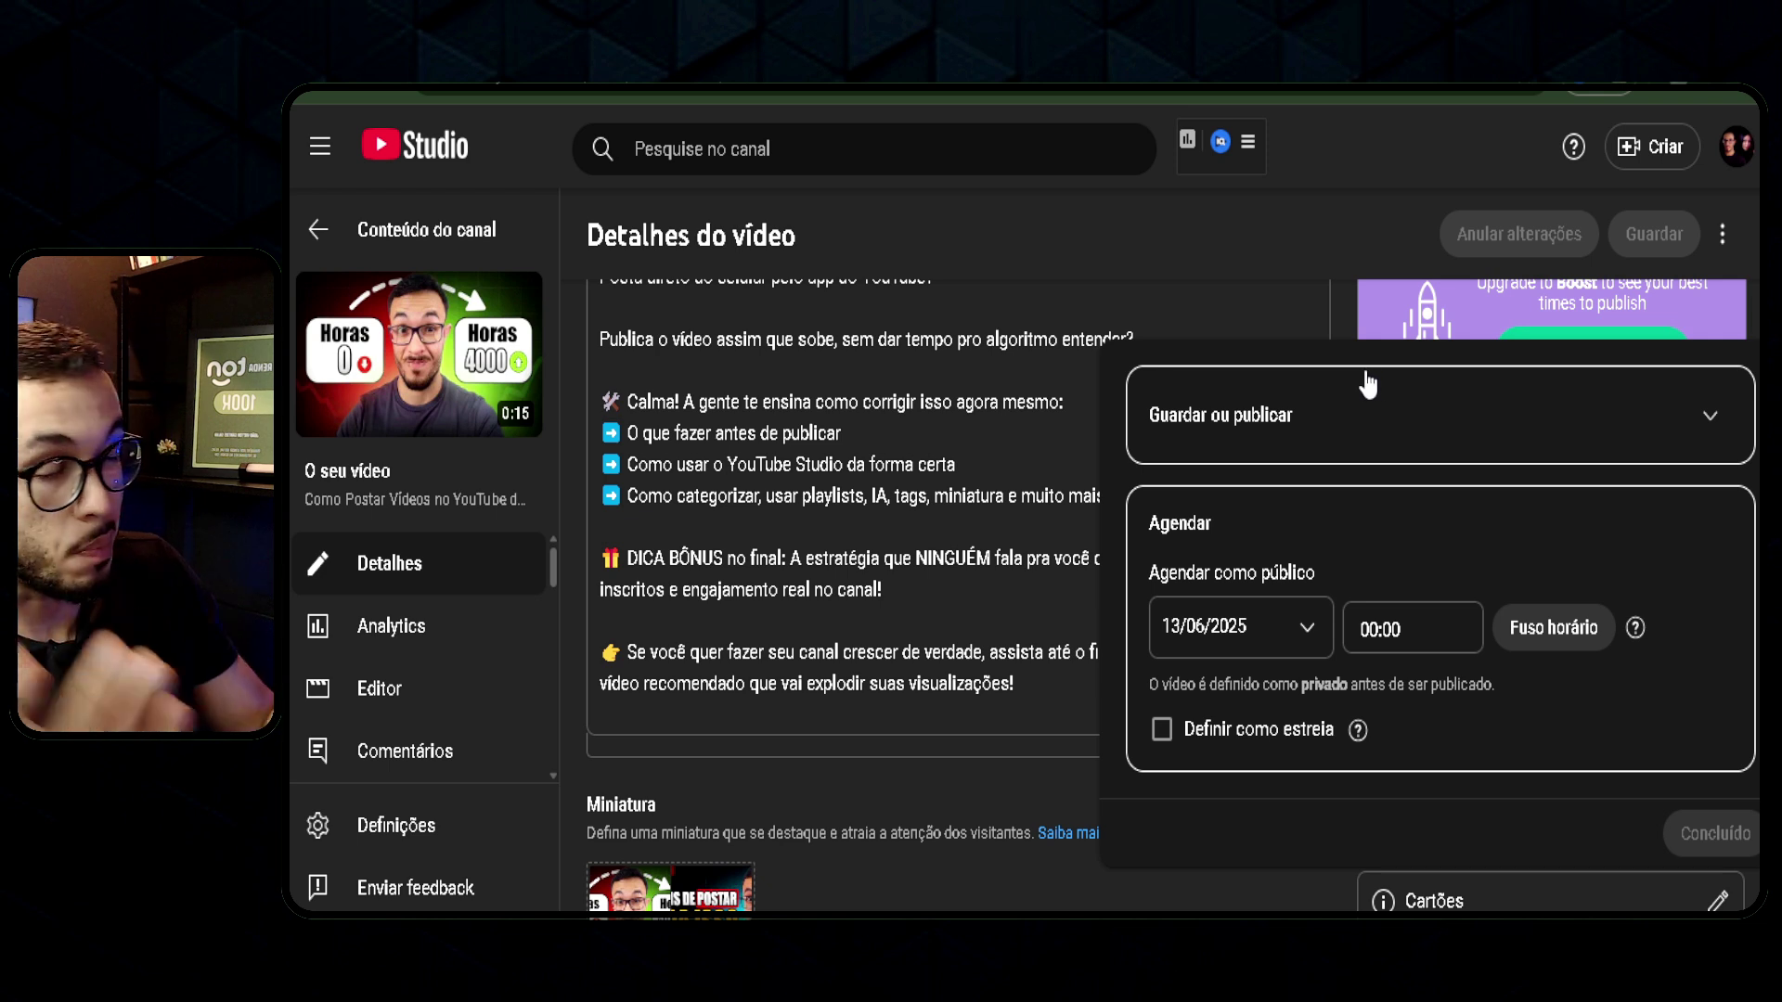
Set the scheduled publication time to 22:00 and save the video's changes.
{"action": "left_click", "coordinate": [1420, 630]}
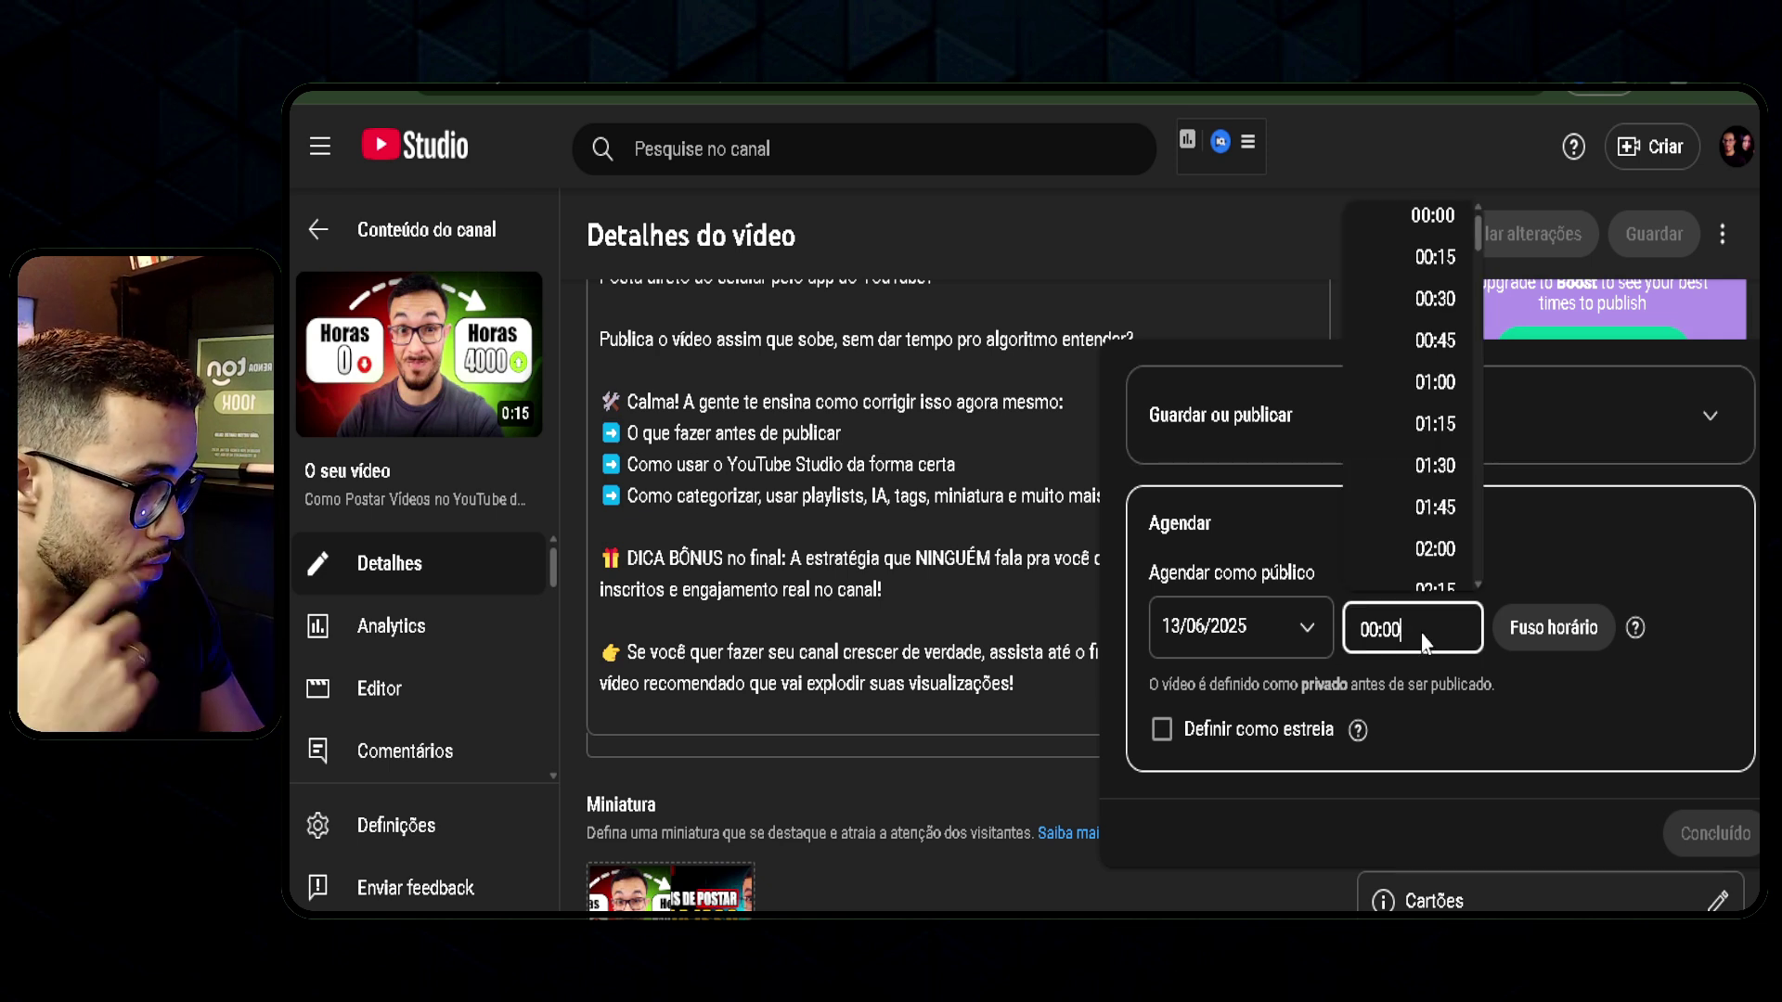
{"action": "scroll", "coordinate": [1461, 423], "scroll_direction": "down", "scroll_amount": 5}
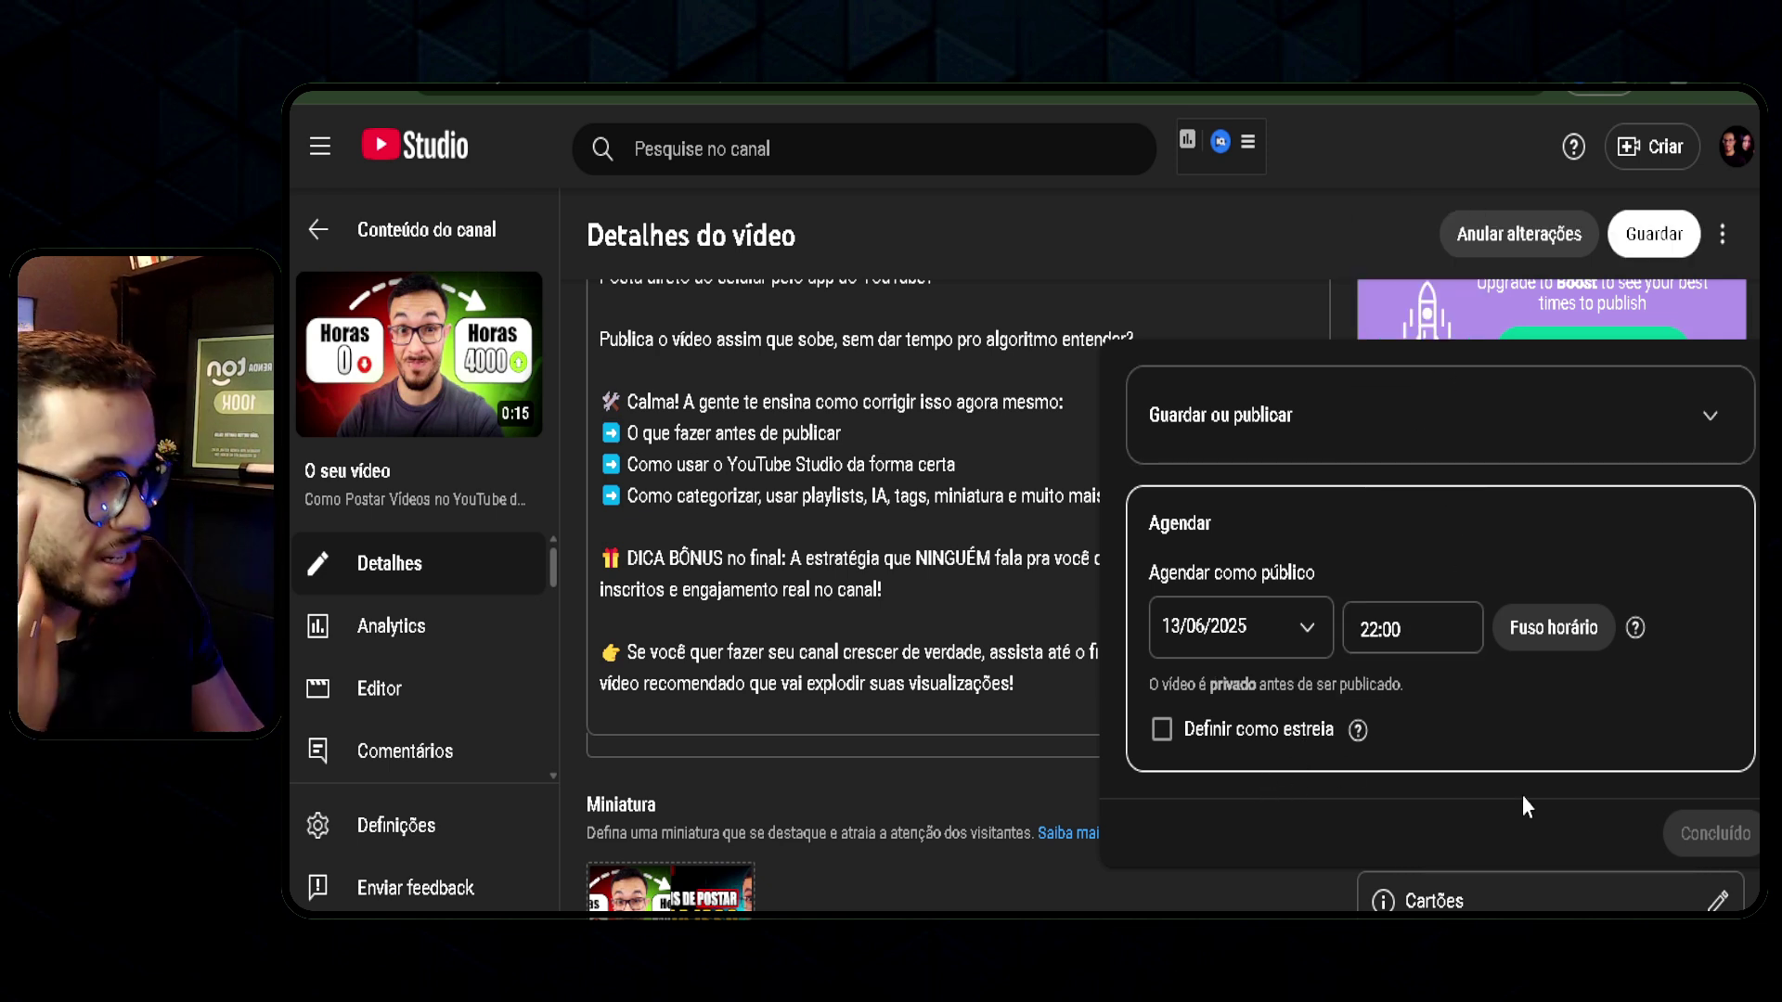
{"action": "left_click", "coordinate": [1732, 332]}
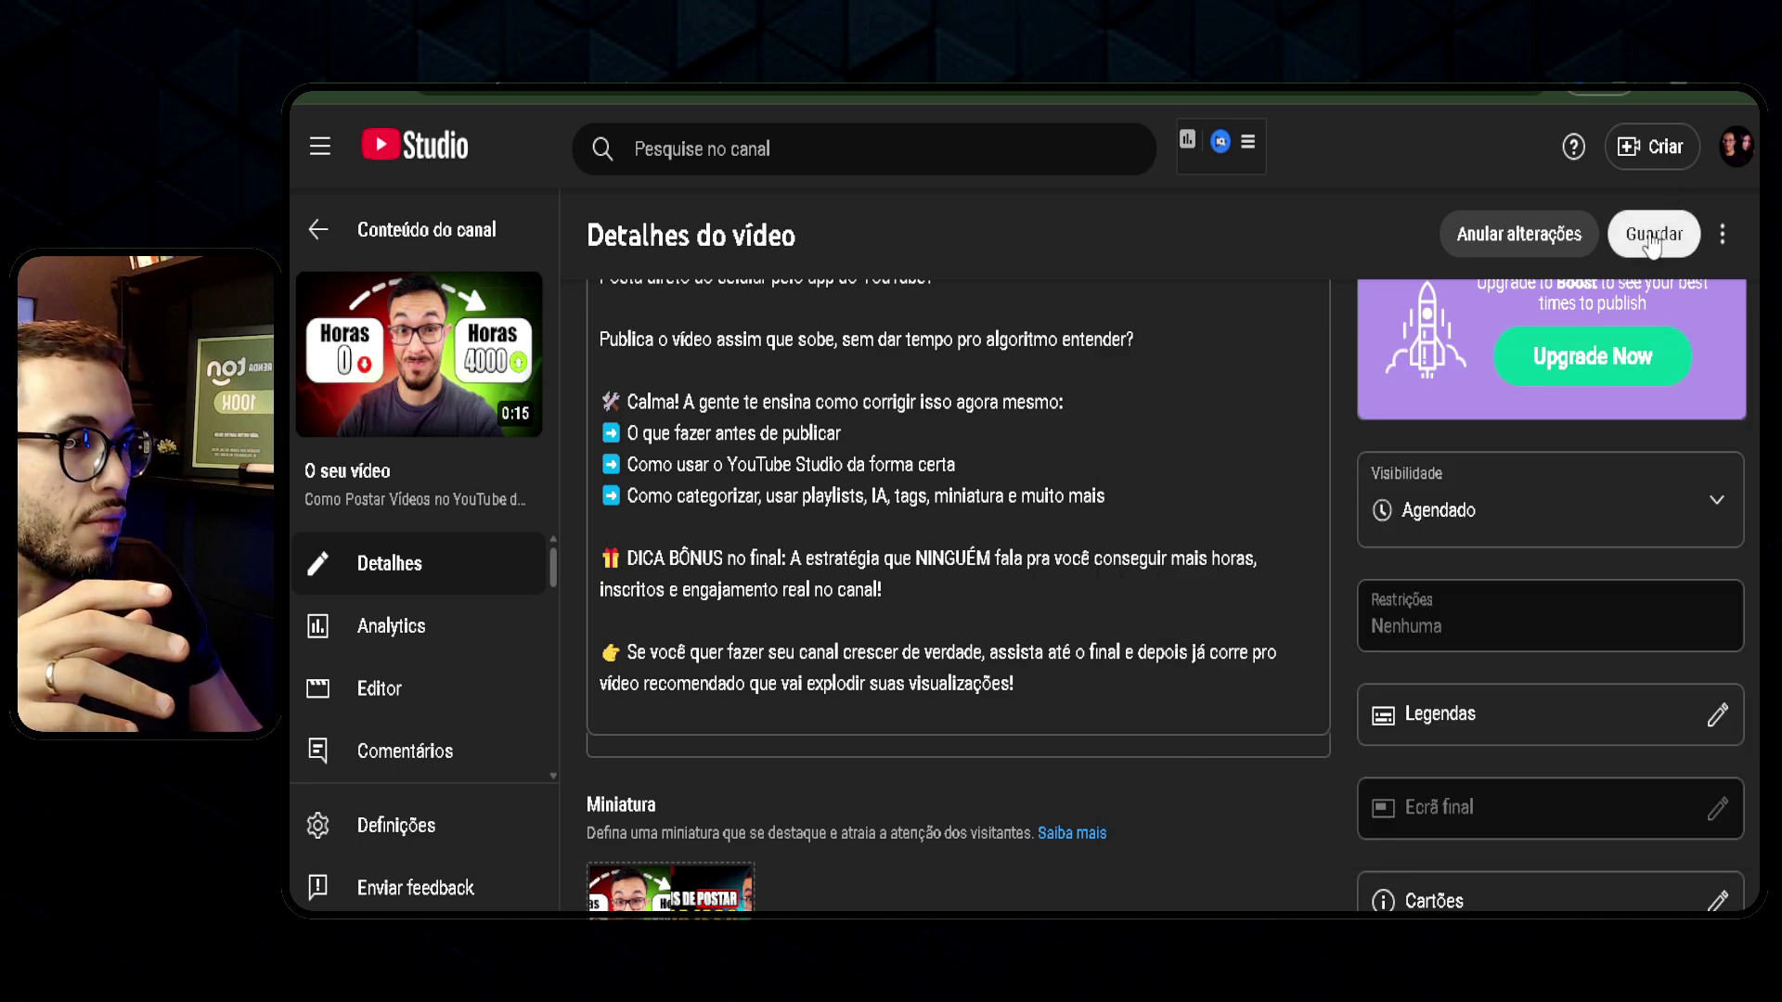
{"action": "left_click", "coordinate": [1650, 236]}
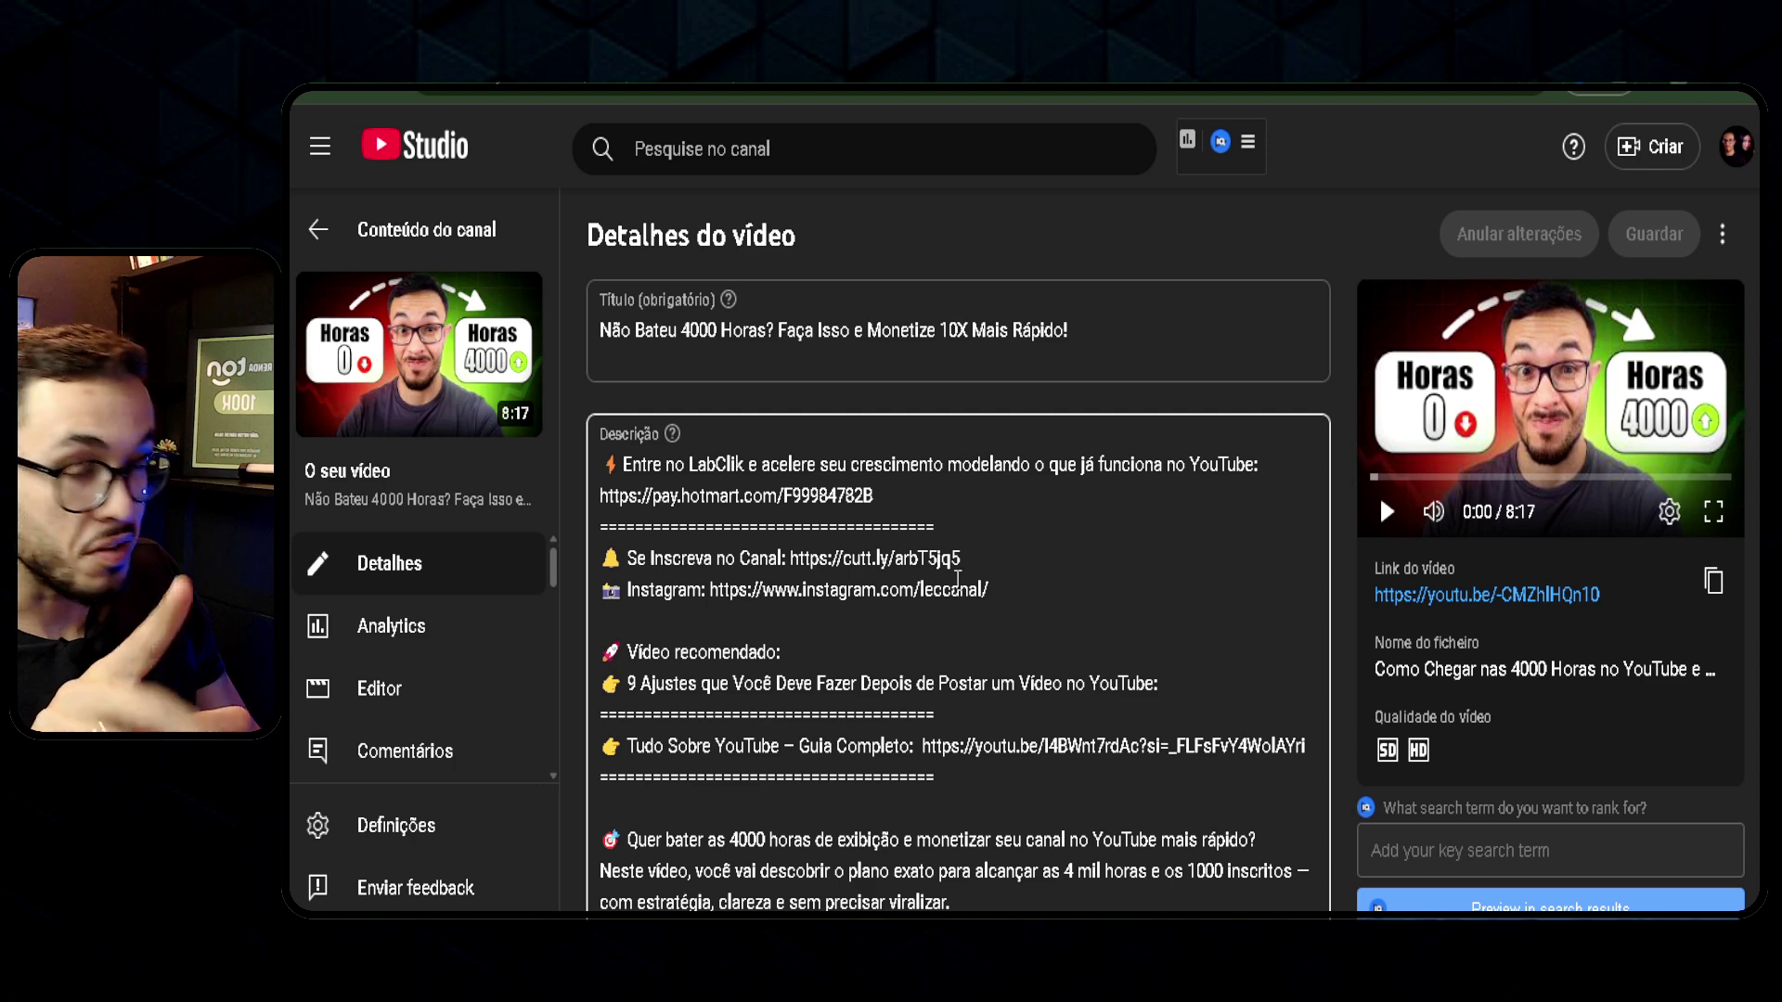
Examine the end screen elements of the published video "Não Bateu 4000 Horas? Faça Isso e Monetize 10X Mais Rápido!" and leave without changes.
{"action": "scroll", "coordinate": [1406, 561], "scroll_direction": "down", "scroll_amount": 5}
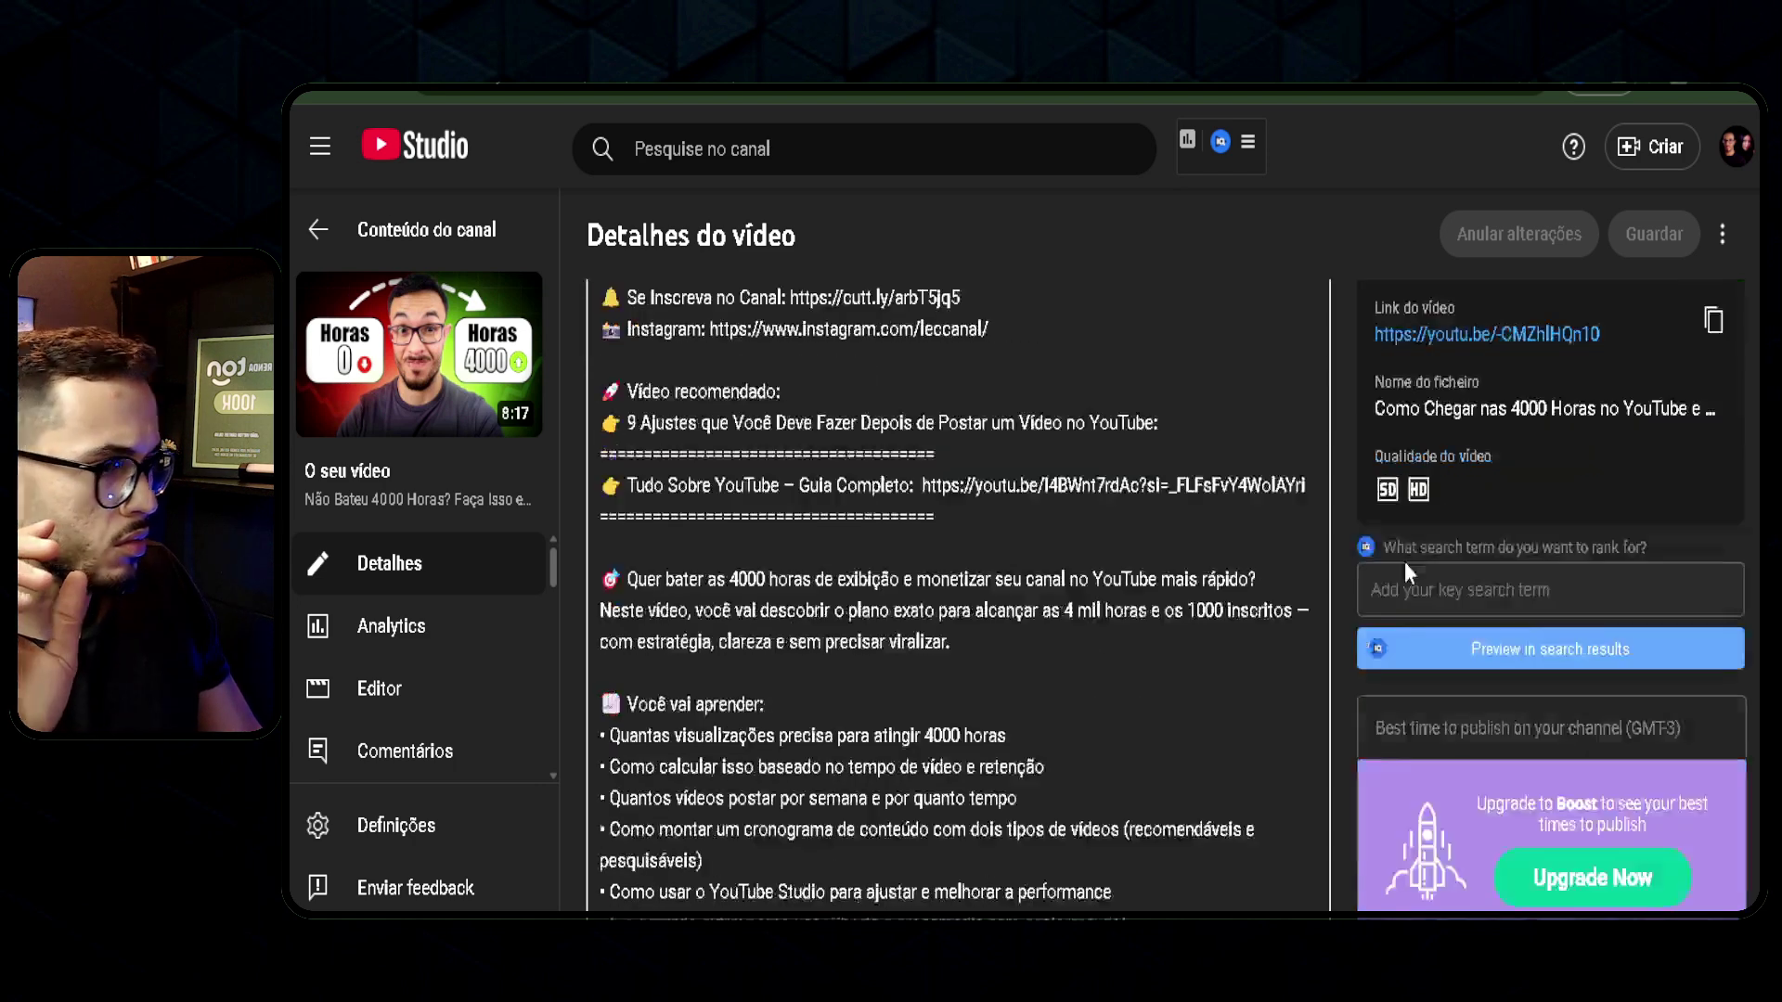
{"action": "scroll", "coordinate": [1558, 608], "scroll_direction": "down", "scroll_amount": 3}
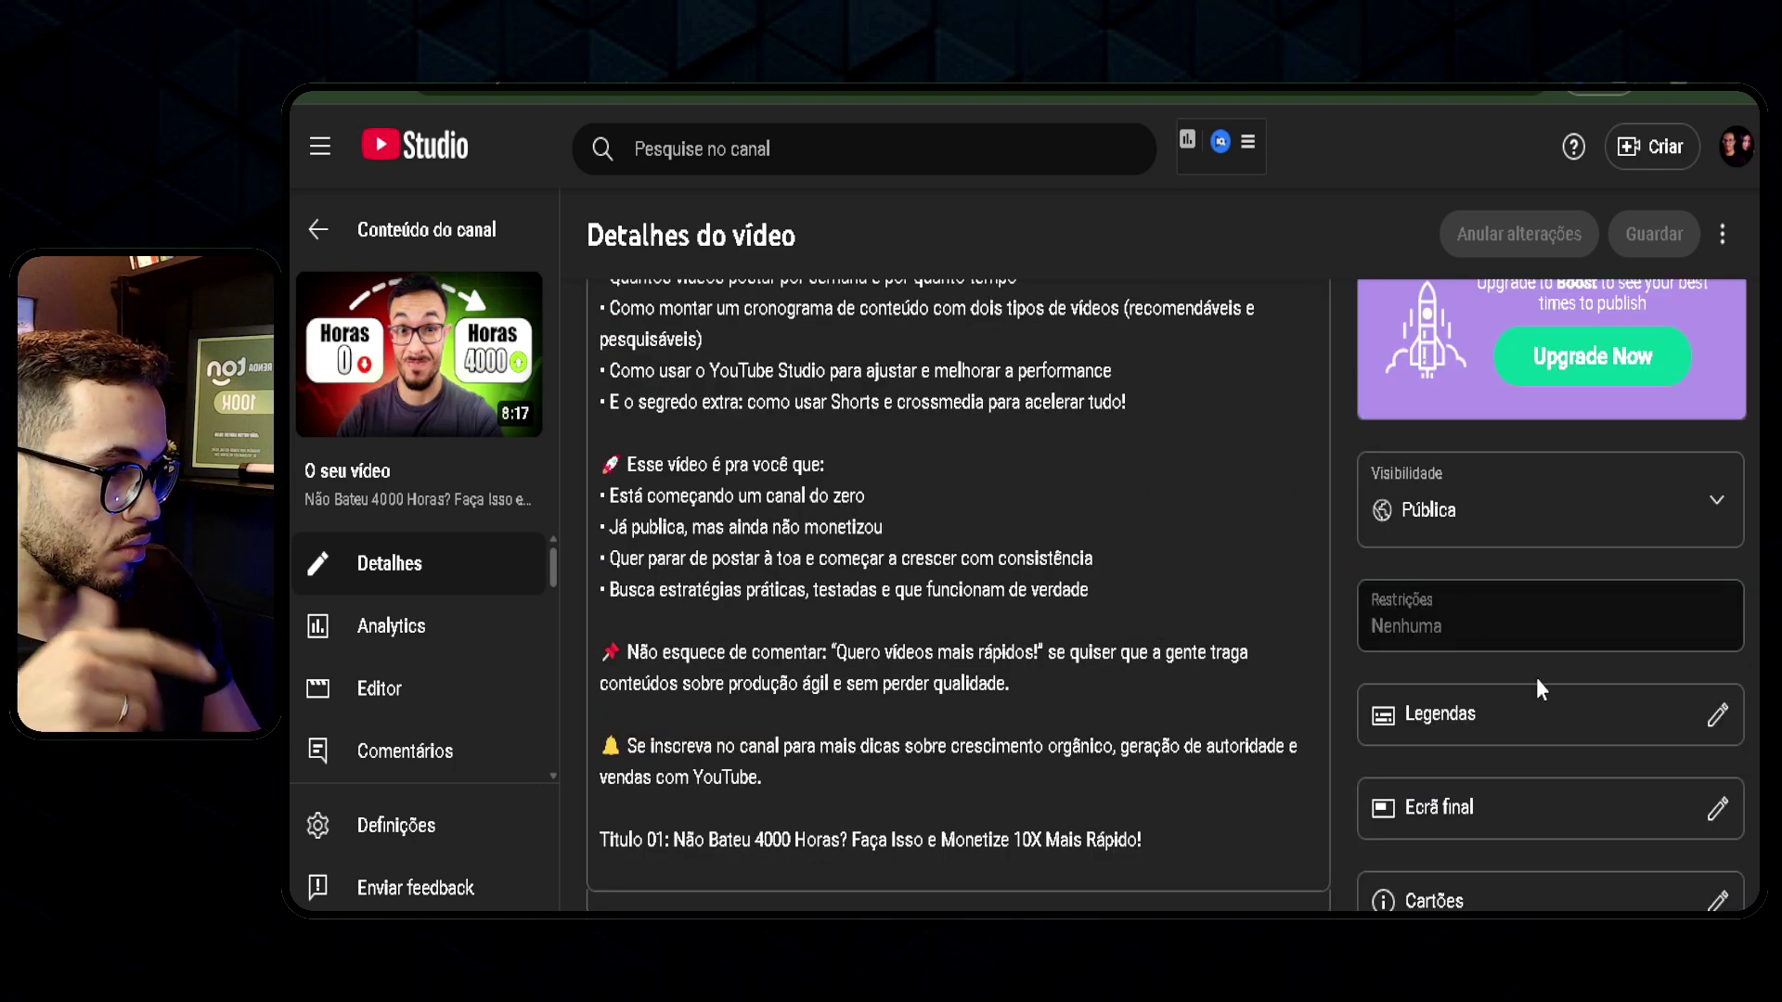
{"action": "scroll", "coordinate": [1666, 738], "scroll_direction": "down", "scroll_amount": 1}
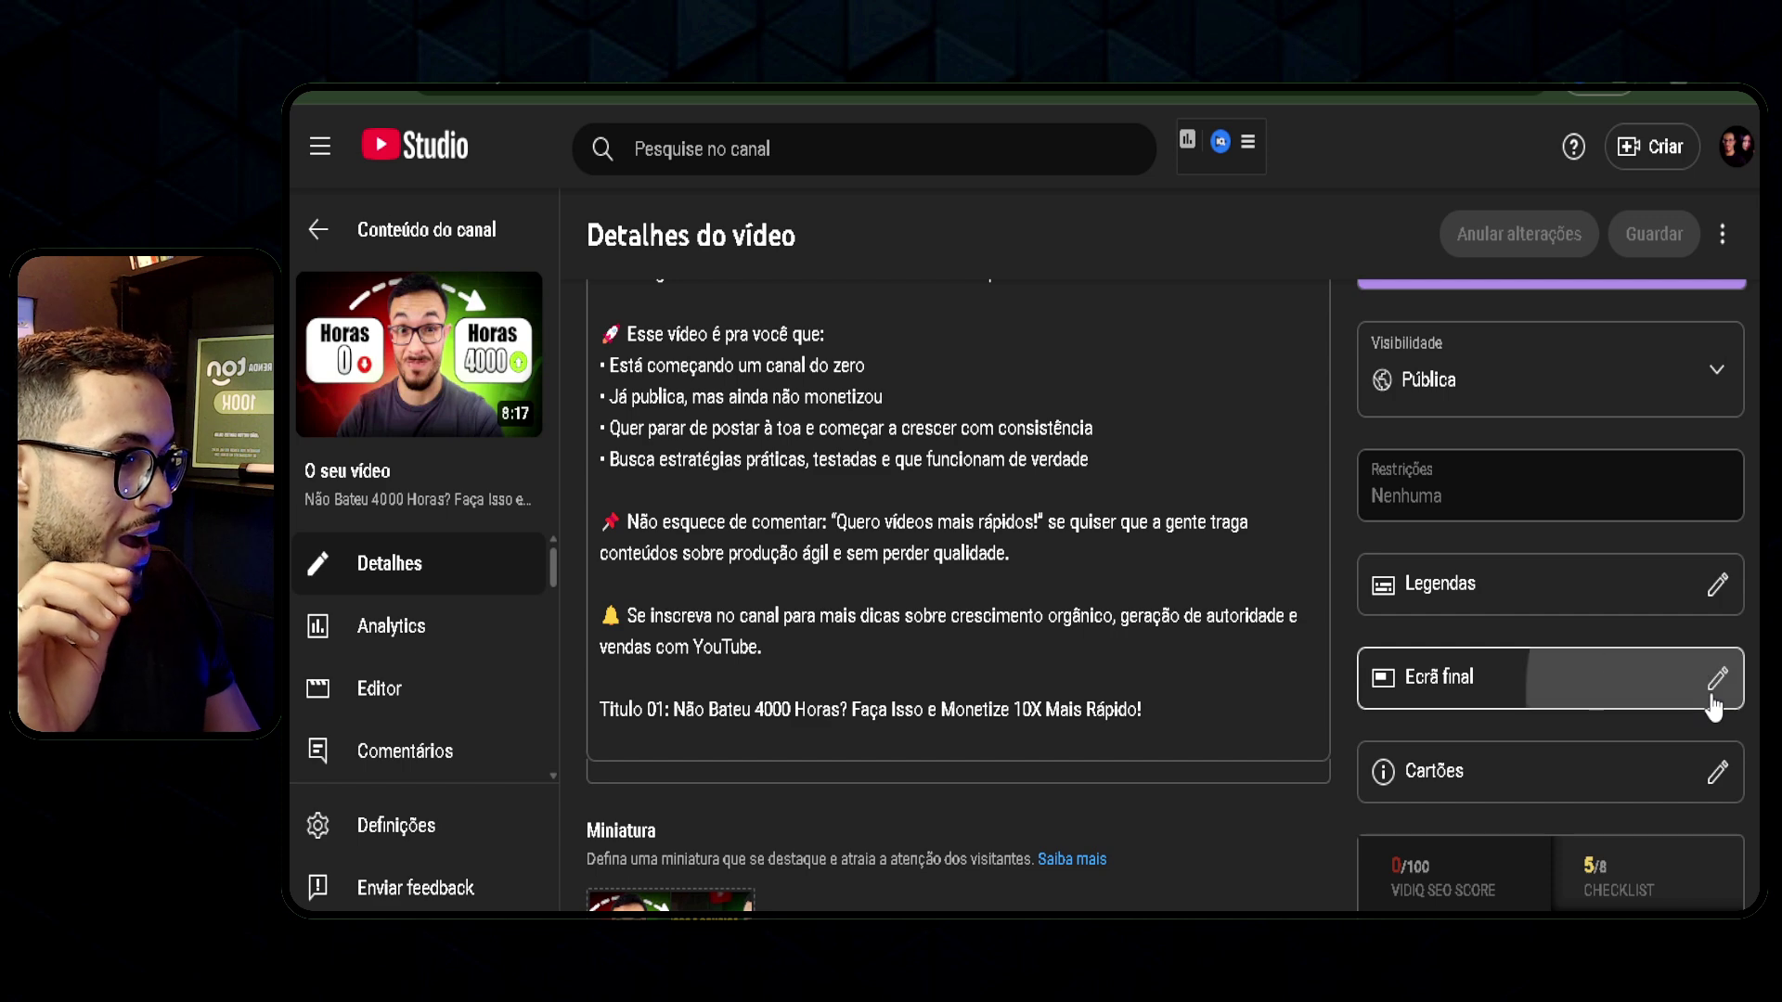
{"action": "left_click", "coordinate": [1713, 698]}
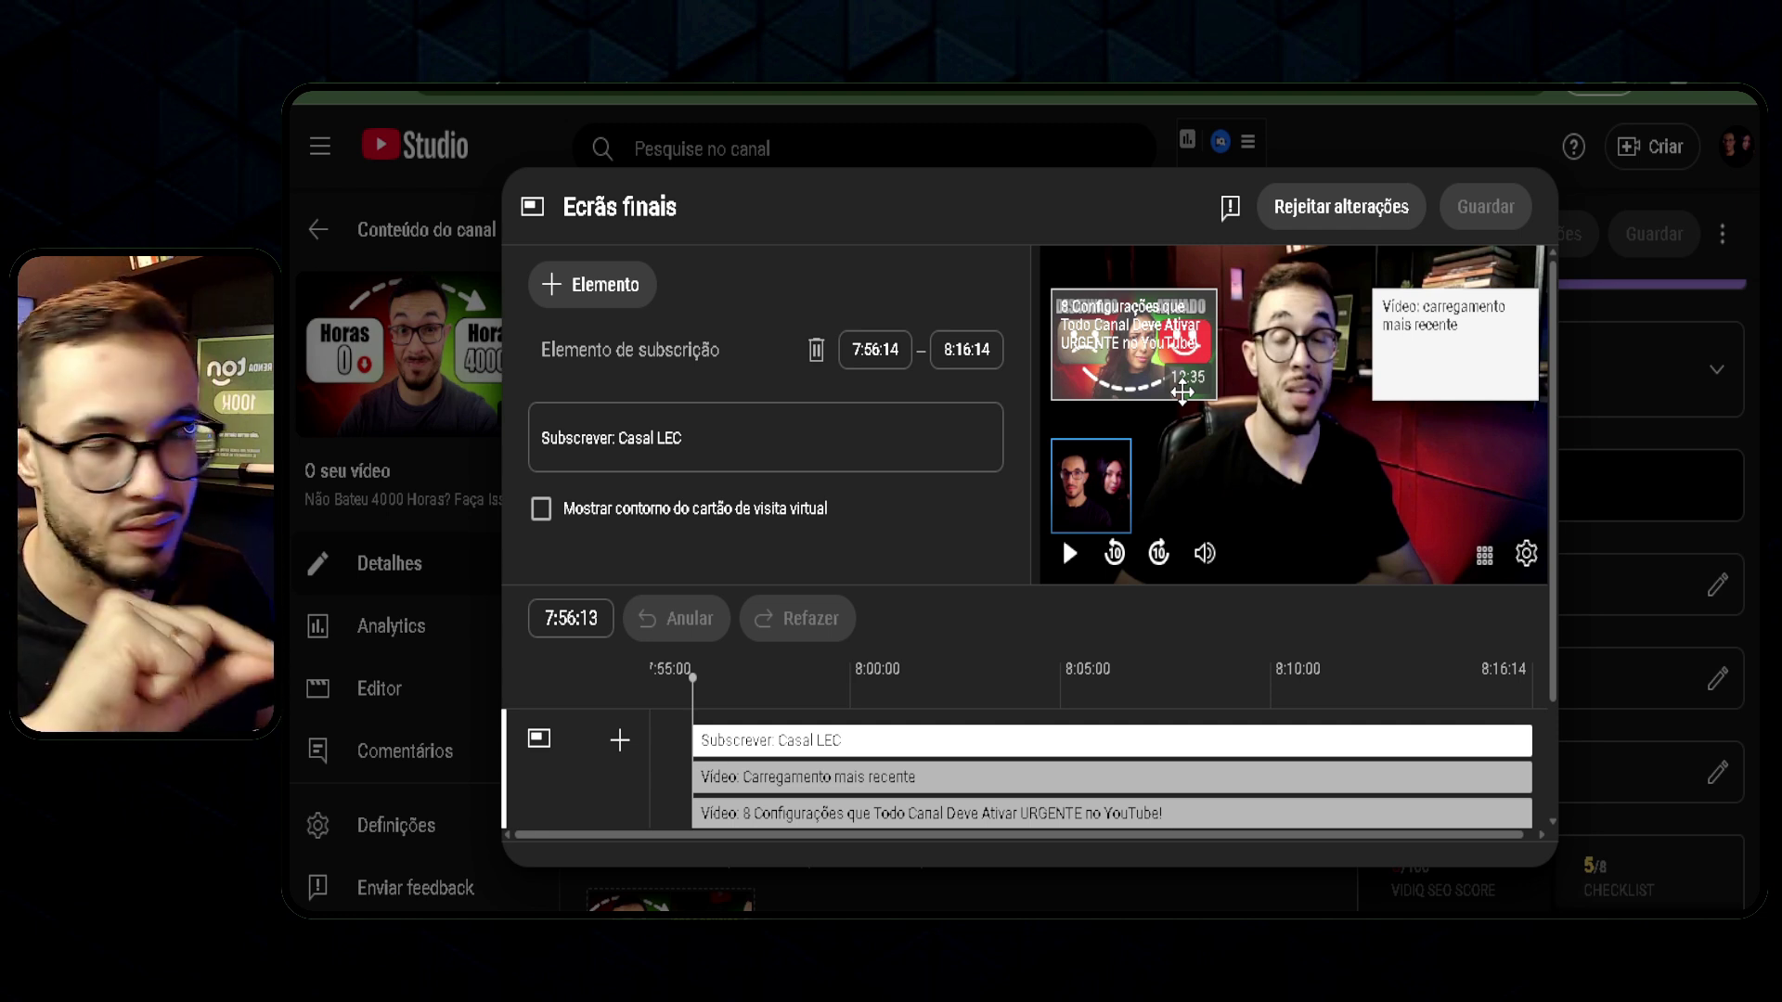
{"action": "left_click", "coordinate": [1341, 206]}
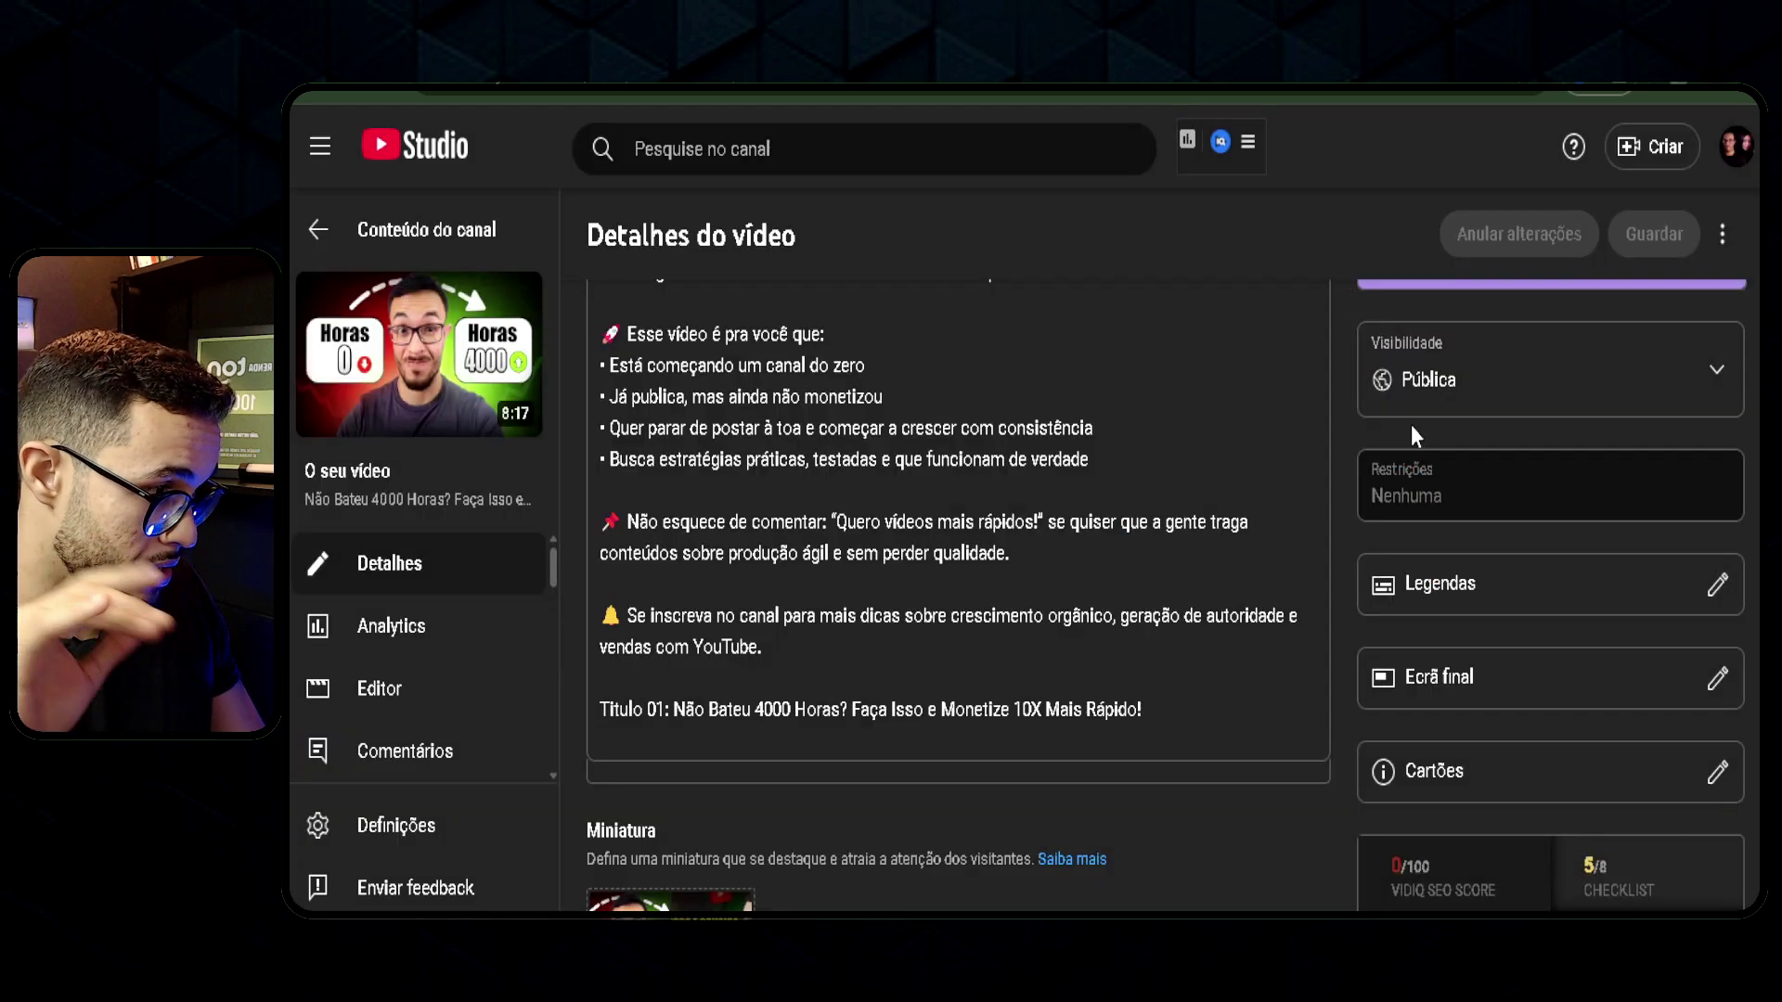
{"action": "left_click", "coordinate": [1715, 685]}
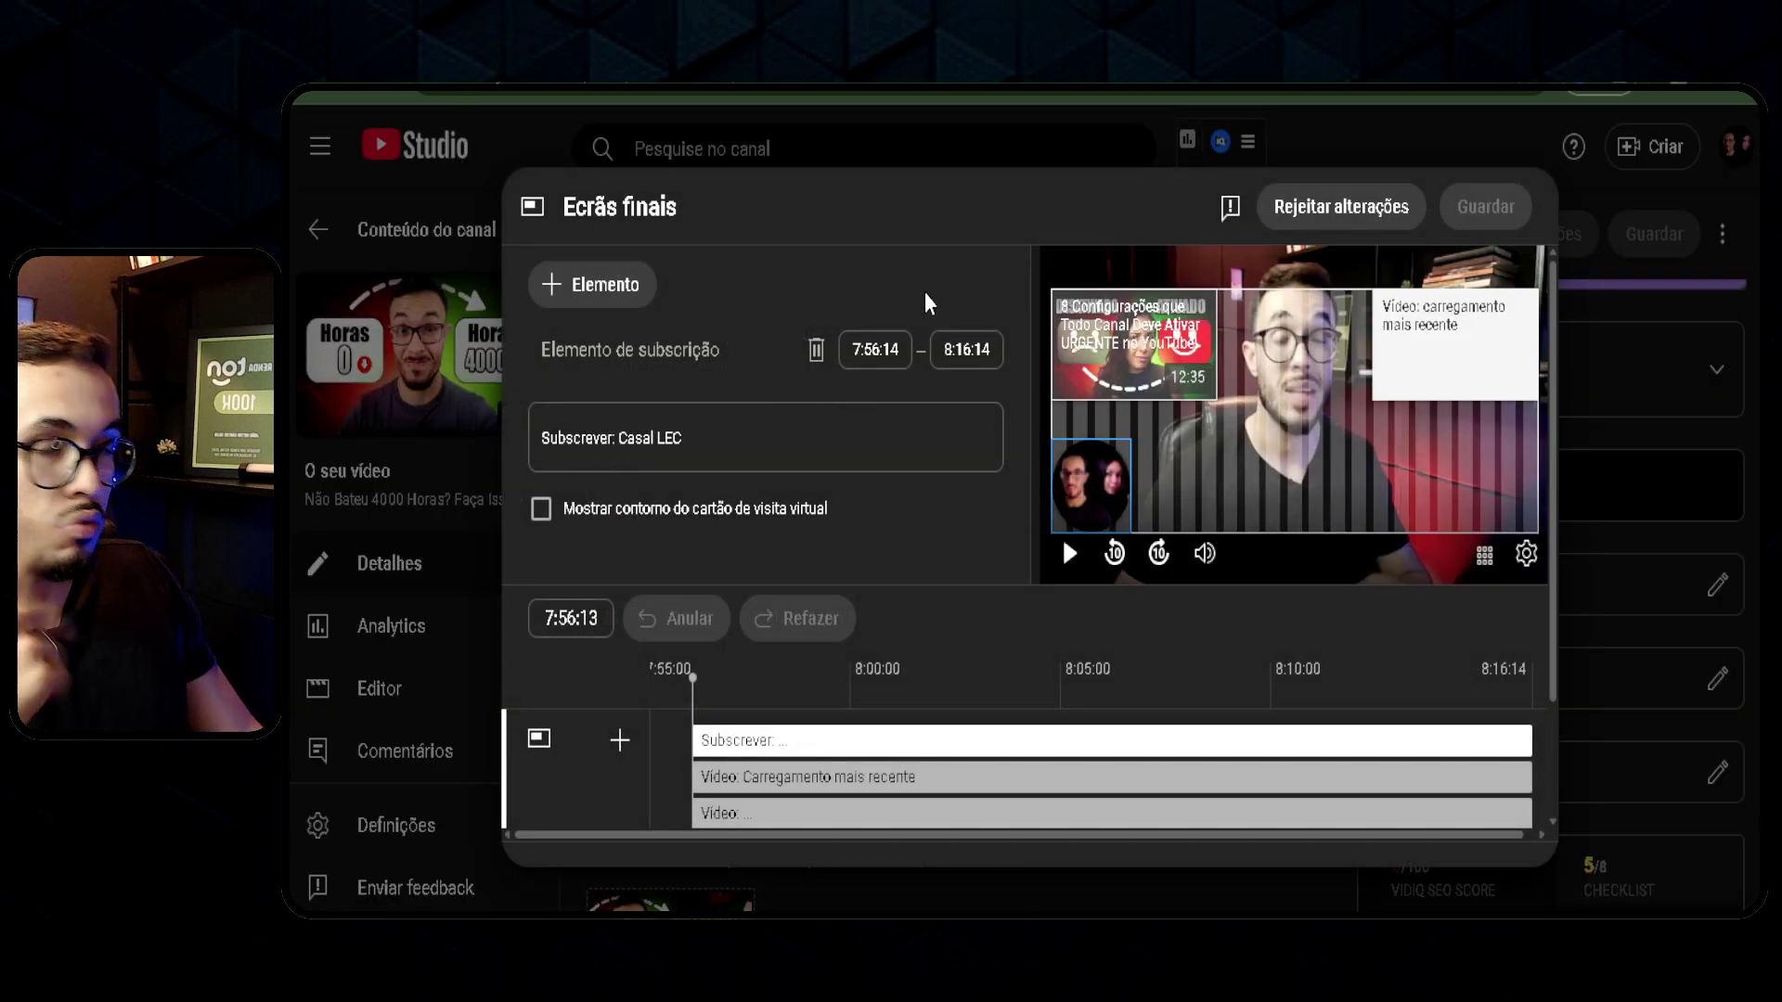
{"action": "left_click", "coordinate": [1383, 210]}
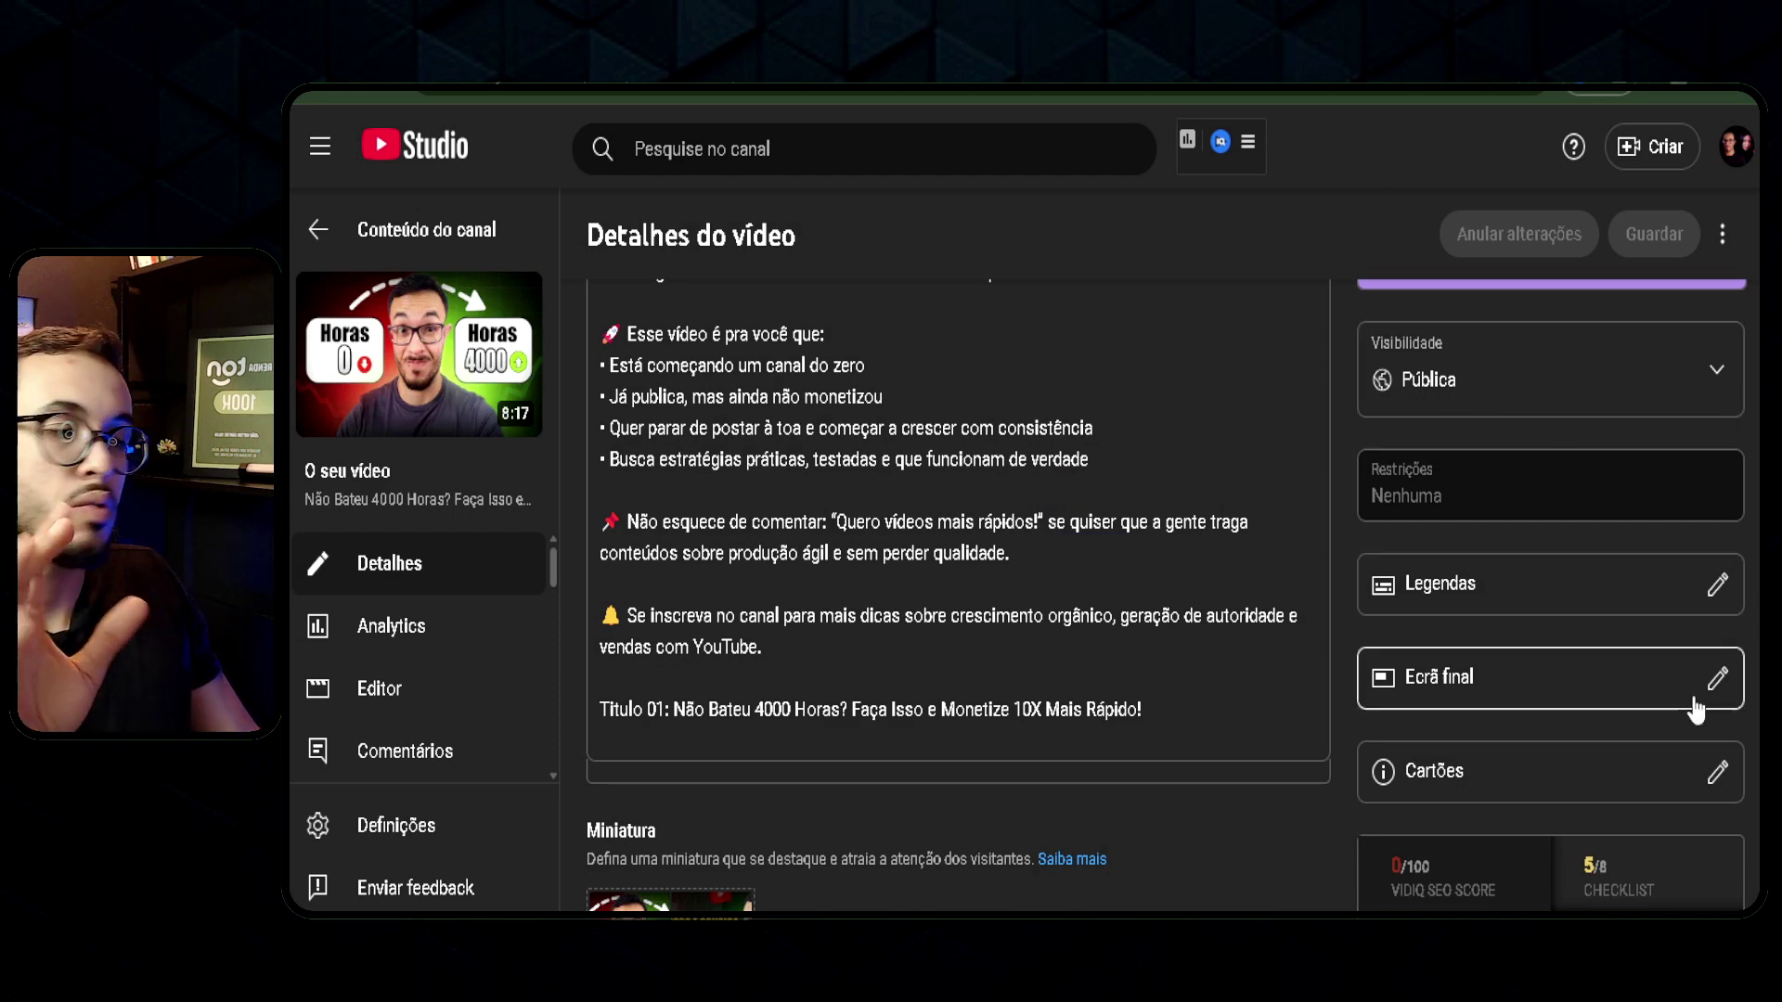
Open the cards editor of the published video to examine its video card.
{"action": "left_click", "coordinate": [1567, 772]}
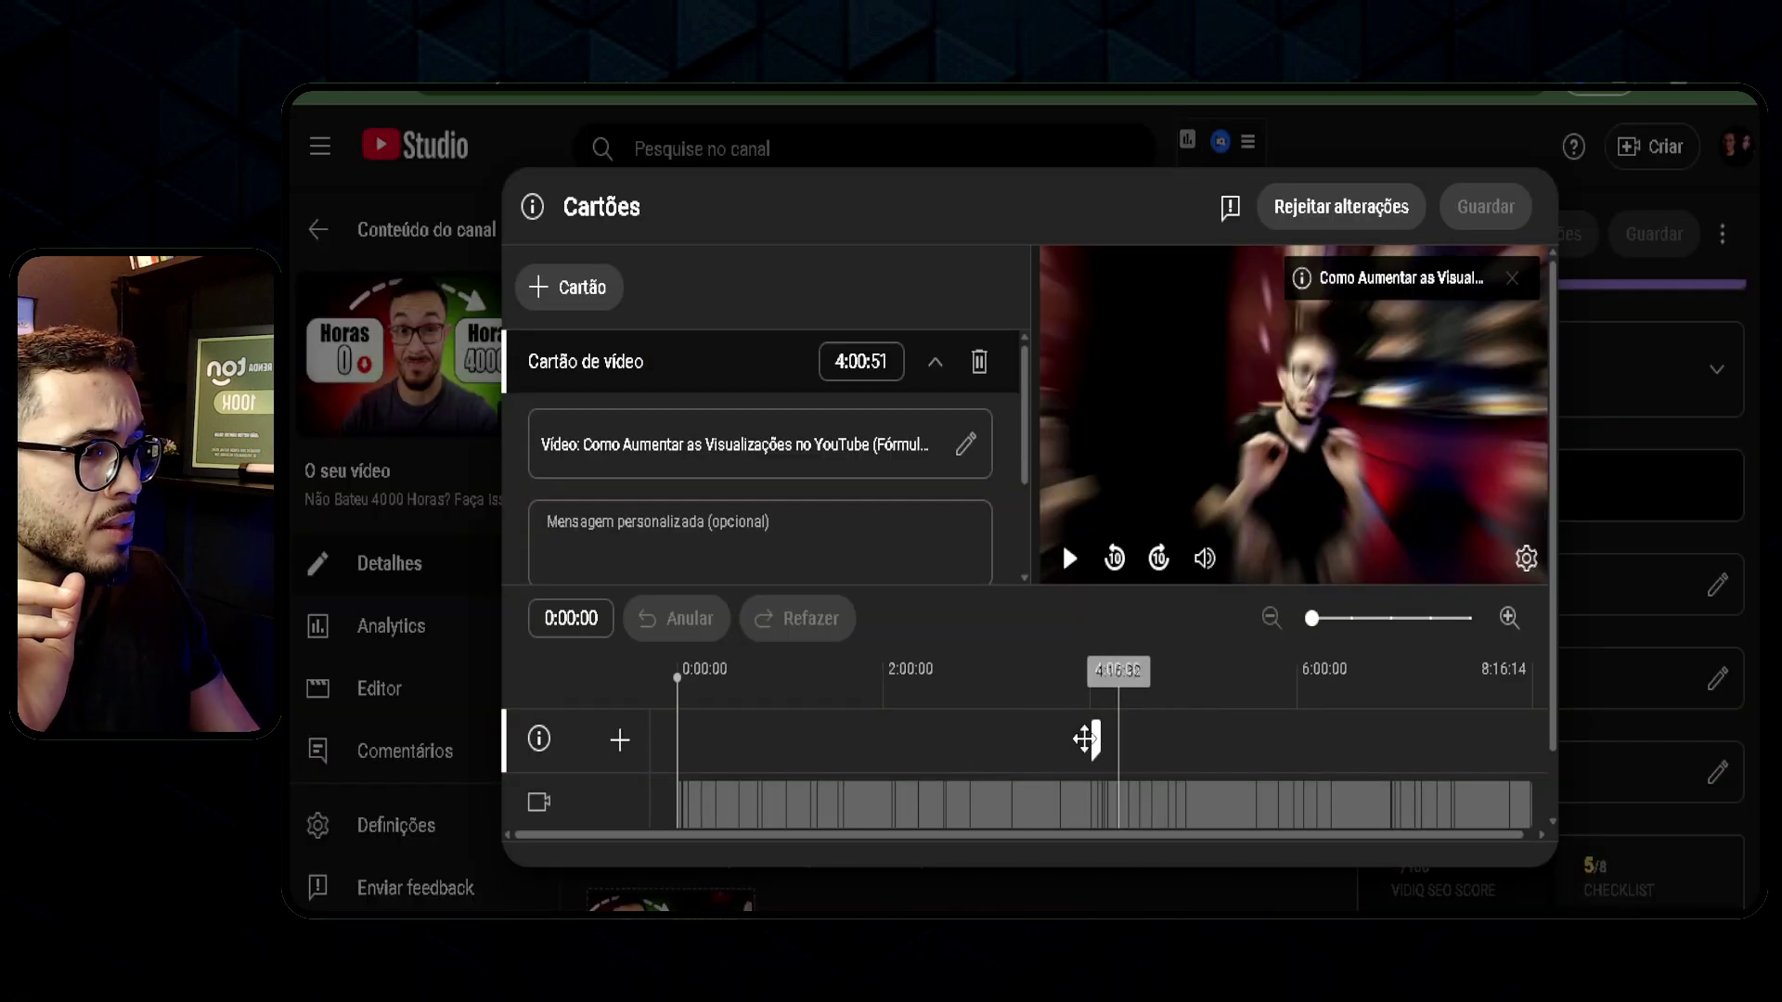